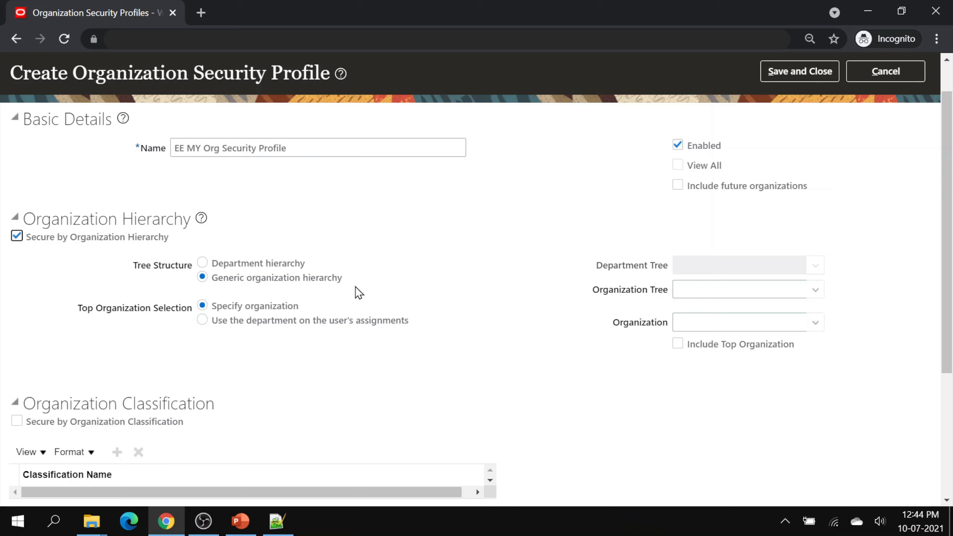
# - Select EE Energies Organization Tree with top organization EE Solar MY, and include the top organization
pyautogui.click(815, 291)
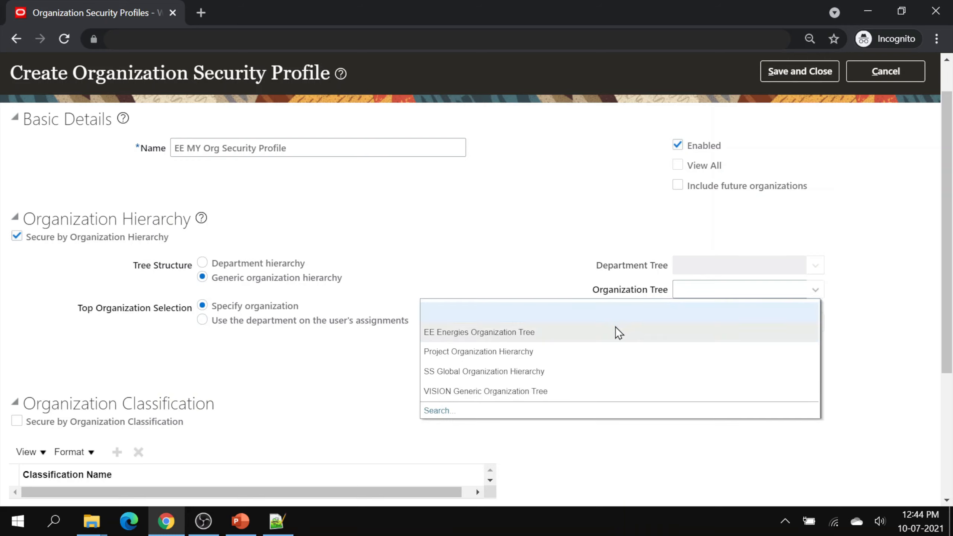
pyautogui.click(615, 326)
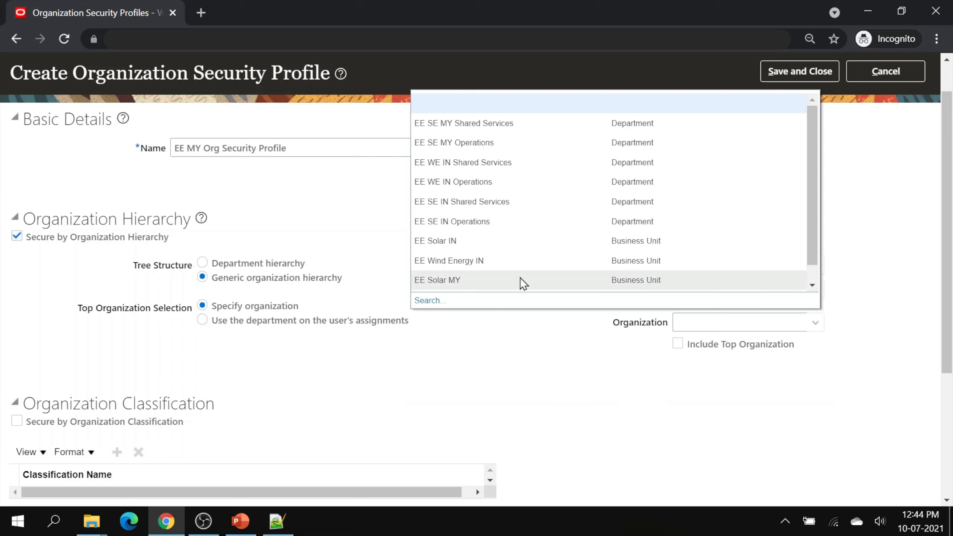
pyautogui.click(523, 283)
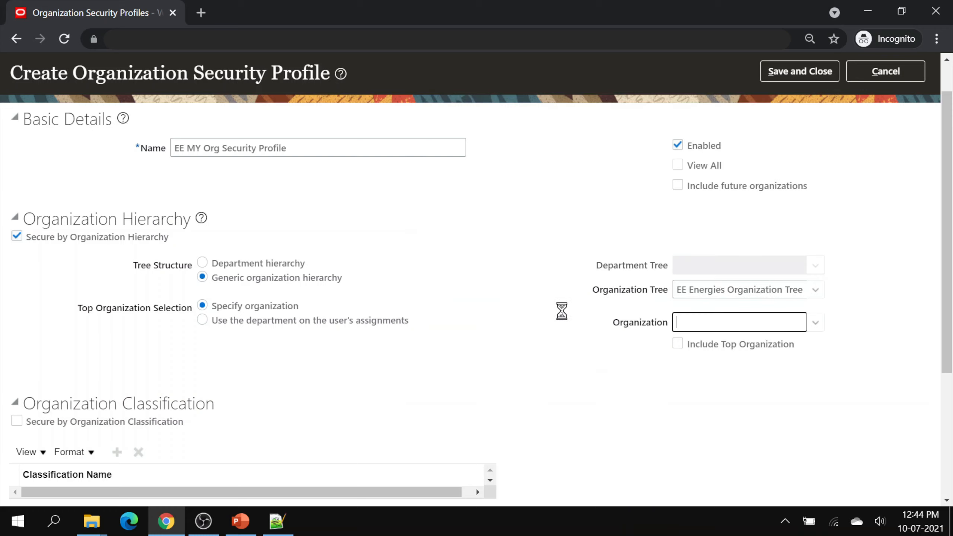
pyautogui.click(677, 344)
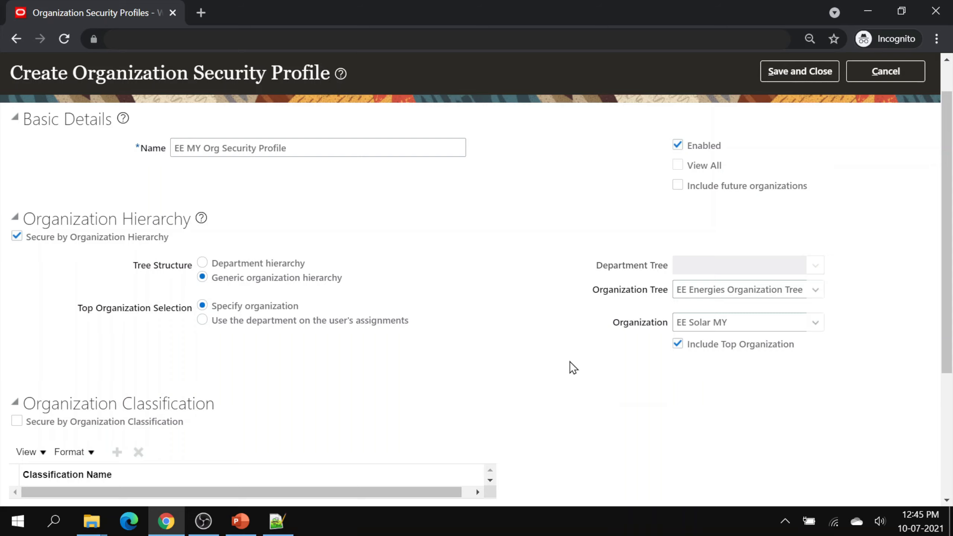
pyautogui.scroll(-4, 570, 361)
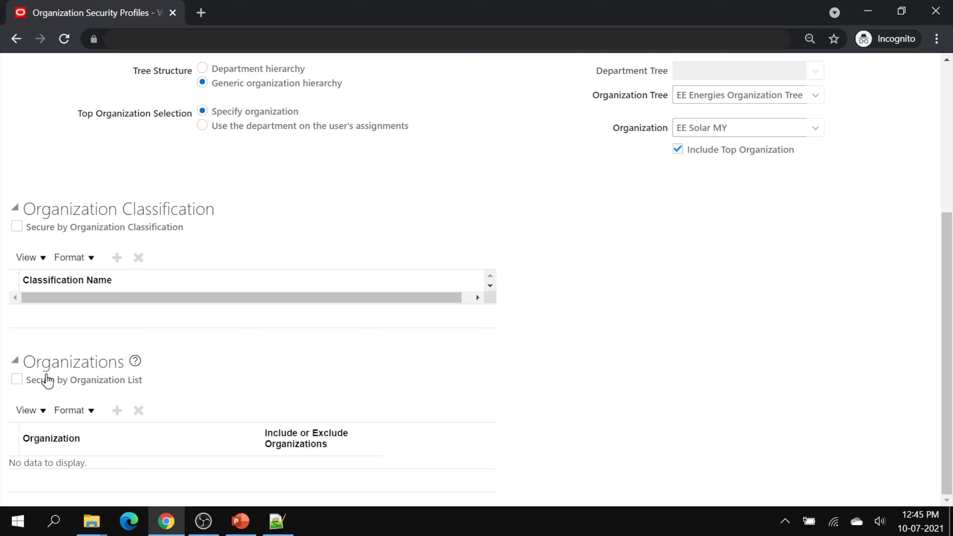
# - Turn on Secure by Organization List and add a new organization row
pyautogui.click(17, 379)
pyautogui.click(117, 410)
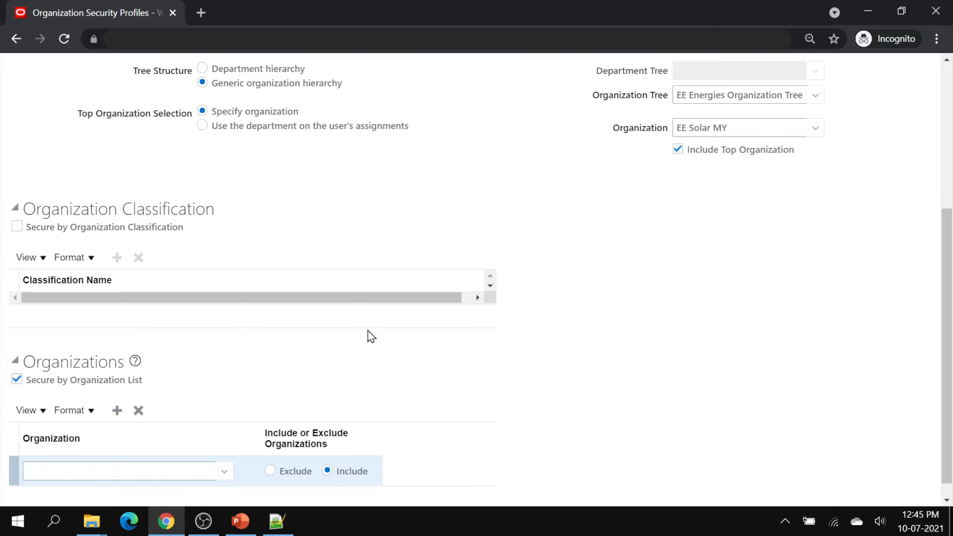
pyautogui.click(226, 467)
# - Add legal employer EE Energies SDN BHD to the list and save the profile
pyautogui.click(42, 447)
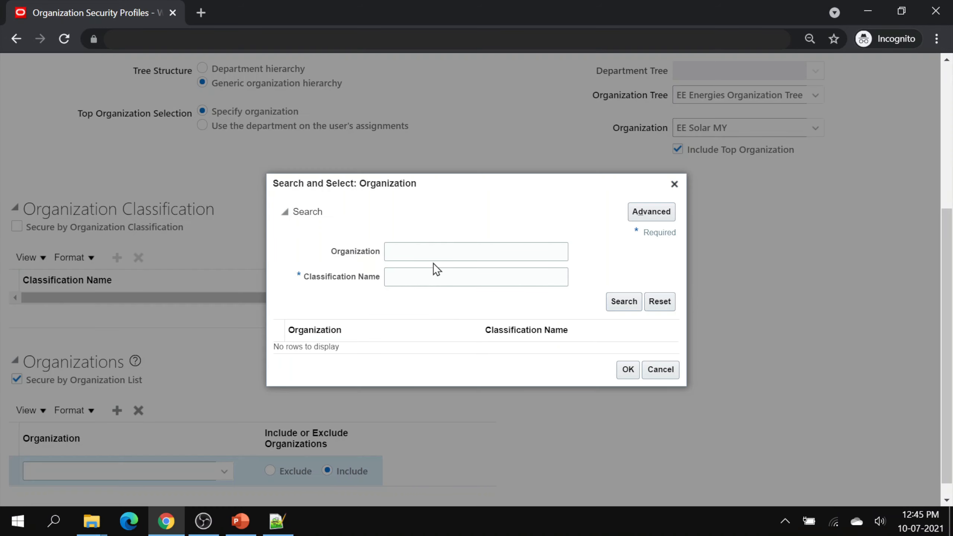
pyautogui.click(427, 253)
pyautogui.write('EE')
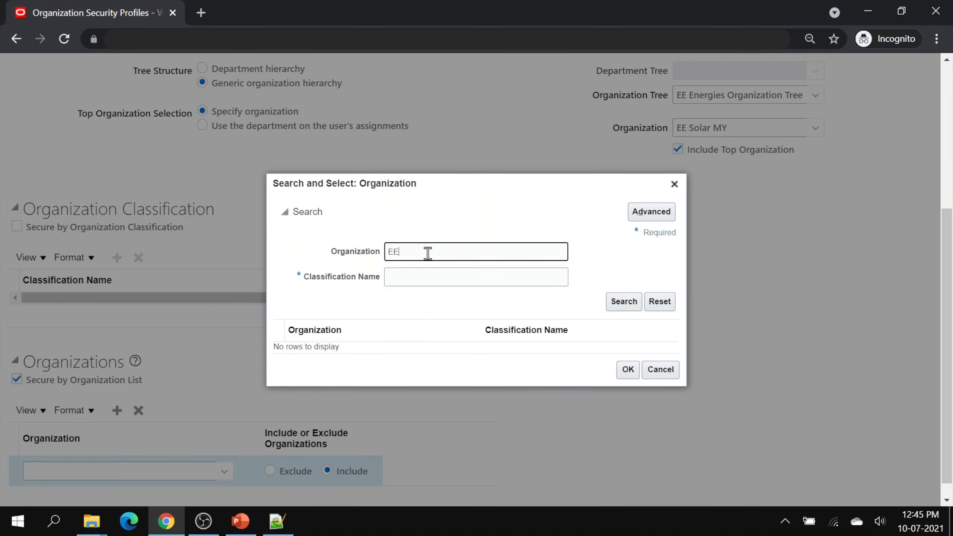
pyautogui.press('Tab')
pyautogui.write('Legal Em')
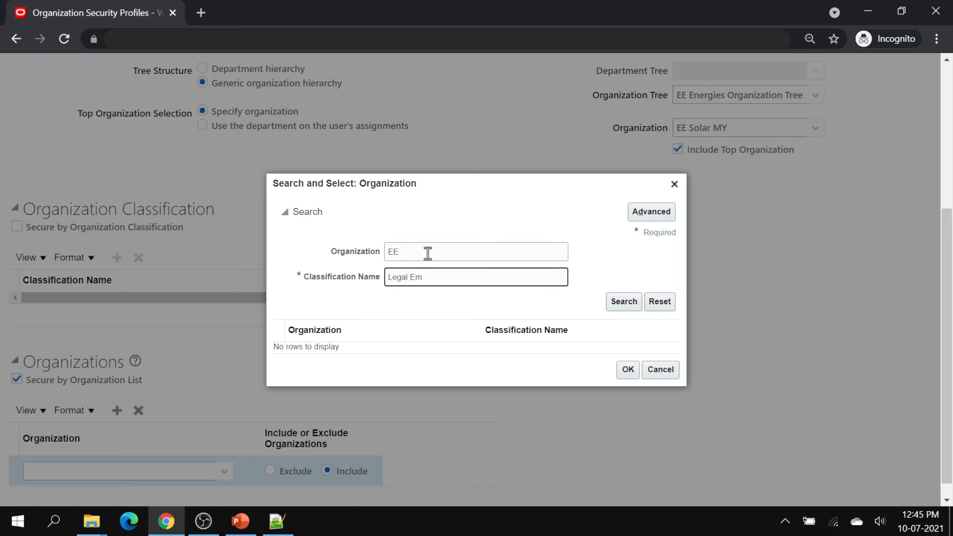
pyautogui.press('Return')
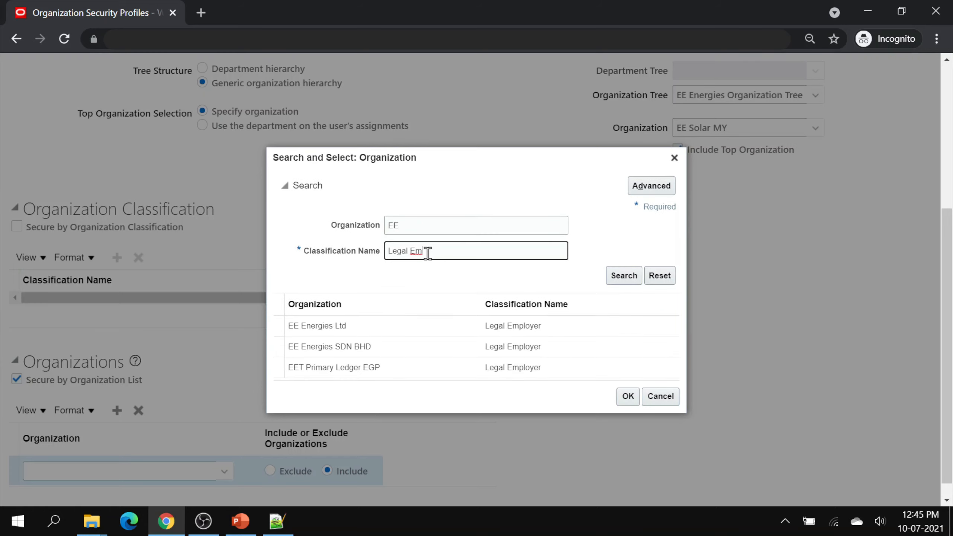
pyautogui.click(363, 353)
pyautogui.click(627, 396)
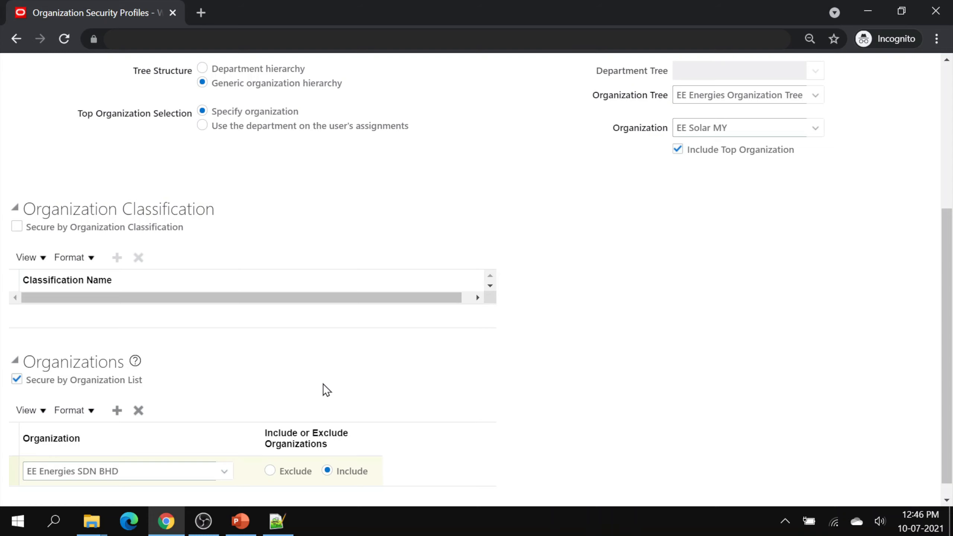
pyautogui.scroll(5, 608, 384)
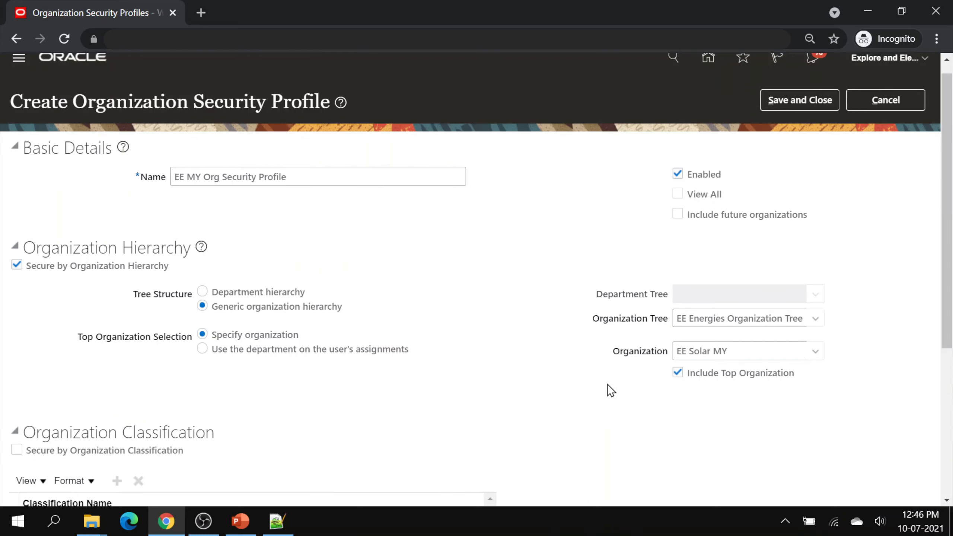
pyautogui.click(788, 114)
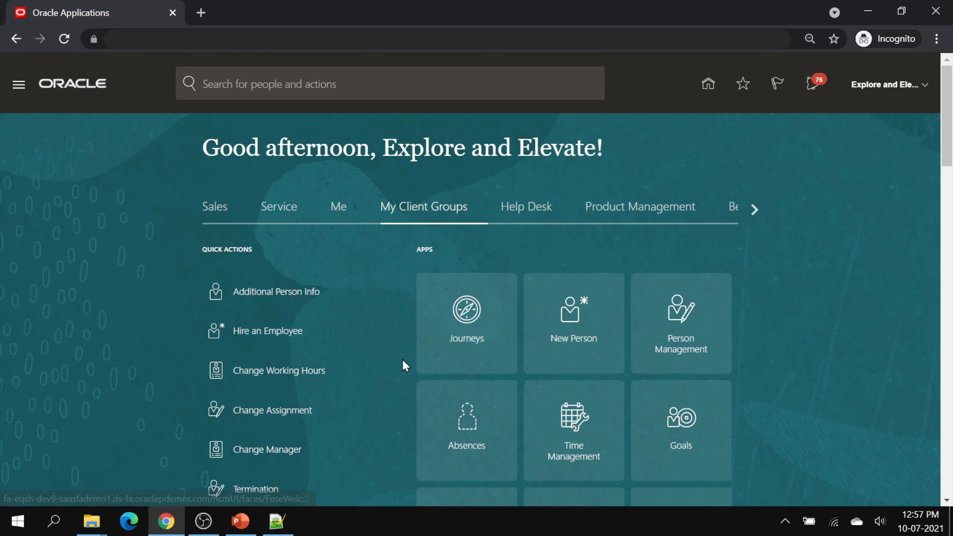
# - Go to Workforce Structures > Person Security Profiles and create a new profile
pyautogui.scroll(-4, 401, 360)
pyautogui.scroll(-6, 401, 360)
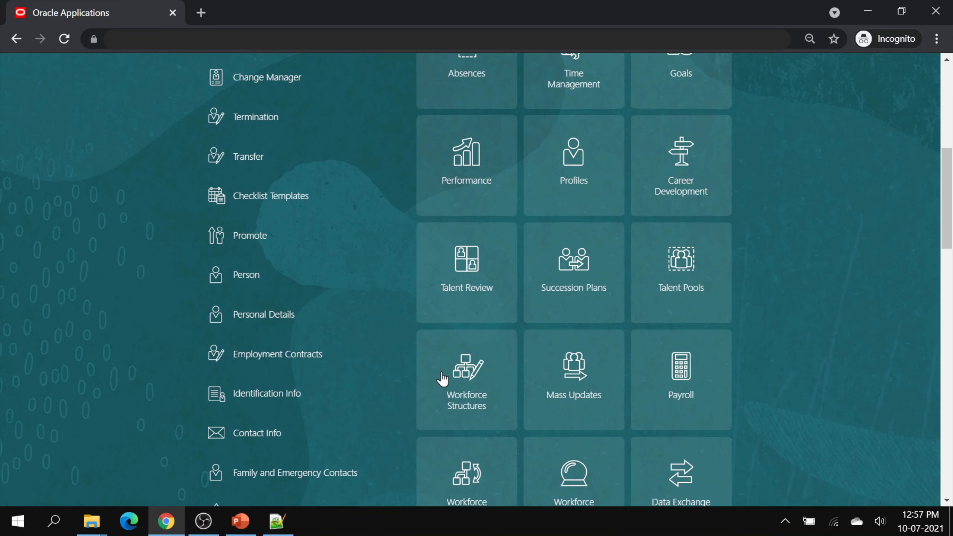
pyautogui.click(435, 374)
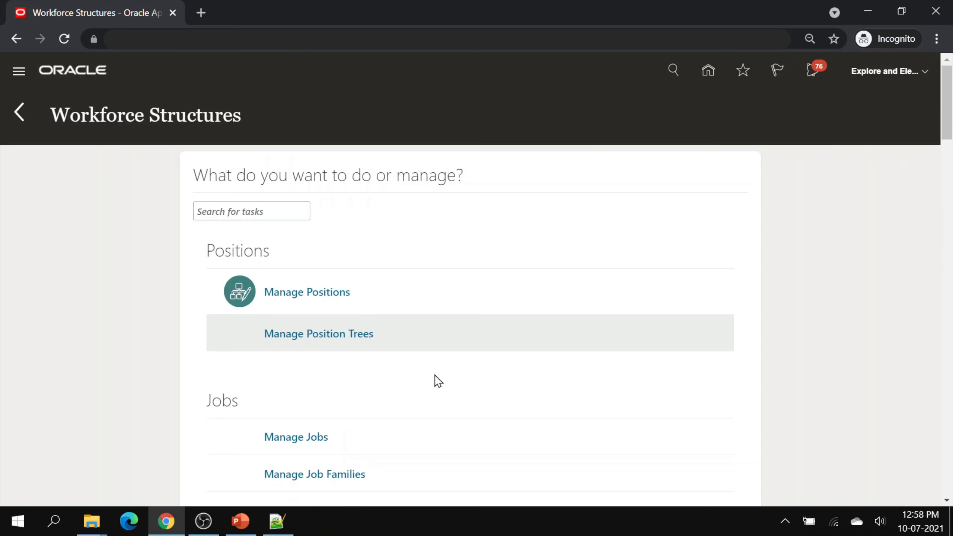
pyautogui.scroll(-20, 435, 374)
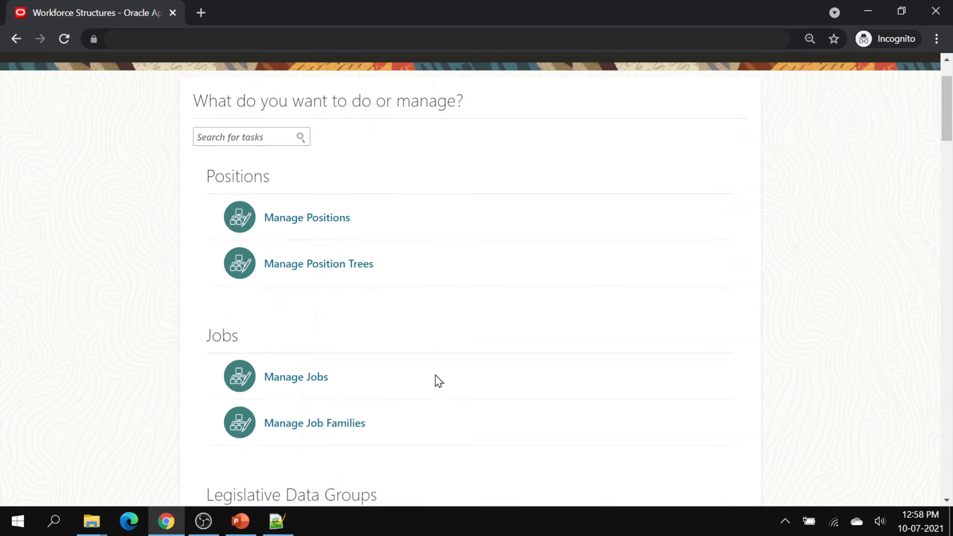
pyautogui.scroll(-15, 434, 375)
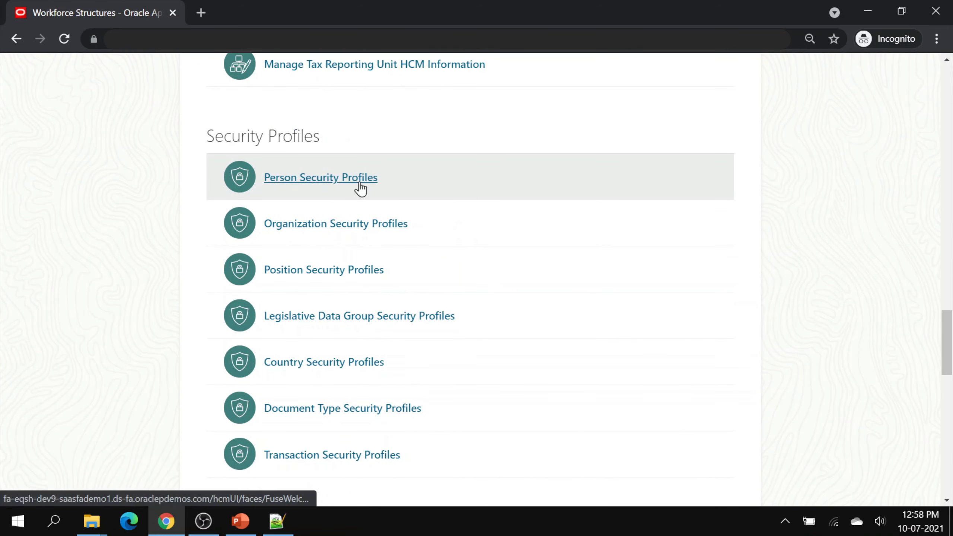
pyautogui.click(359, 185)
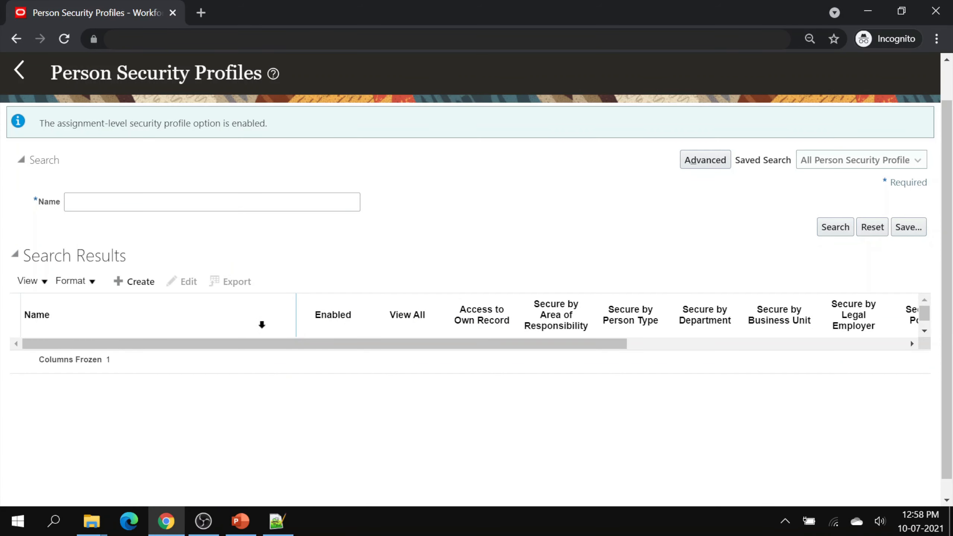
pyautogui.click(139, 283)
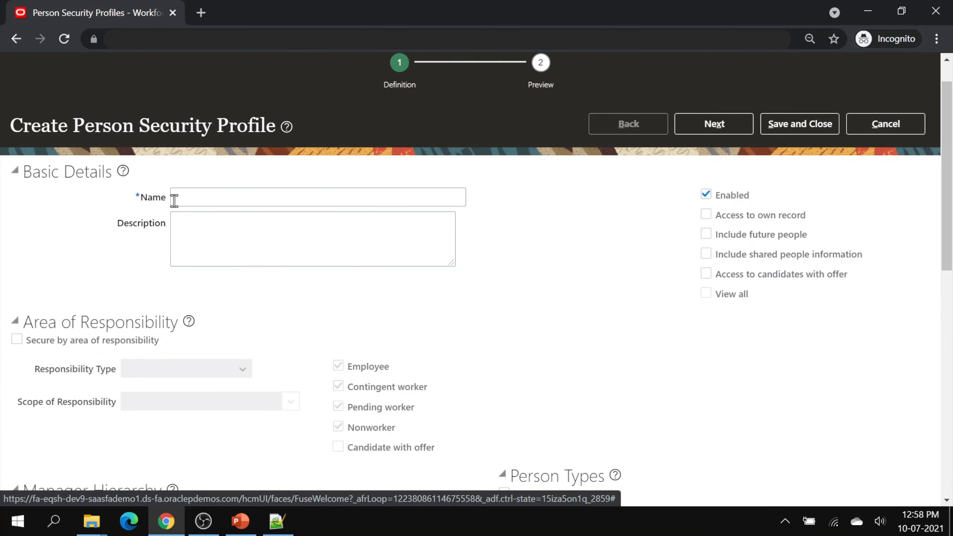
# - Name the profile 'EE MY Solar Person Profile' and enable Include future people
pyautogui.click(219, 198)
pyautogui.write('EE ')
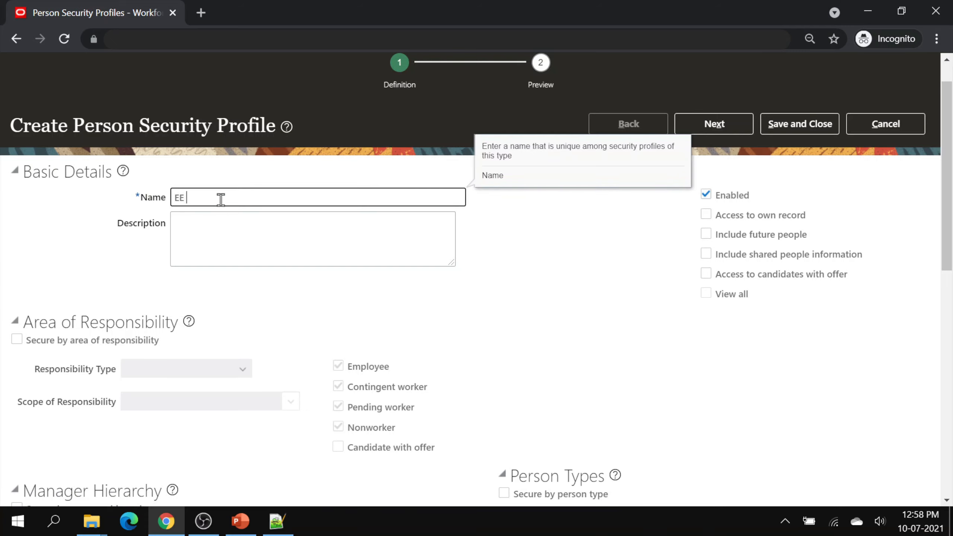
pyautogui.write('MY Solar Person Profile')
pyautogui.click(514, 315)
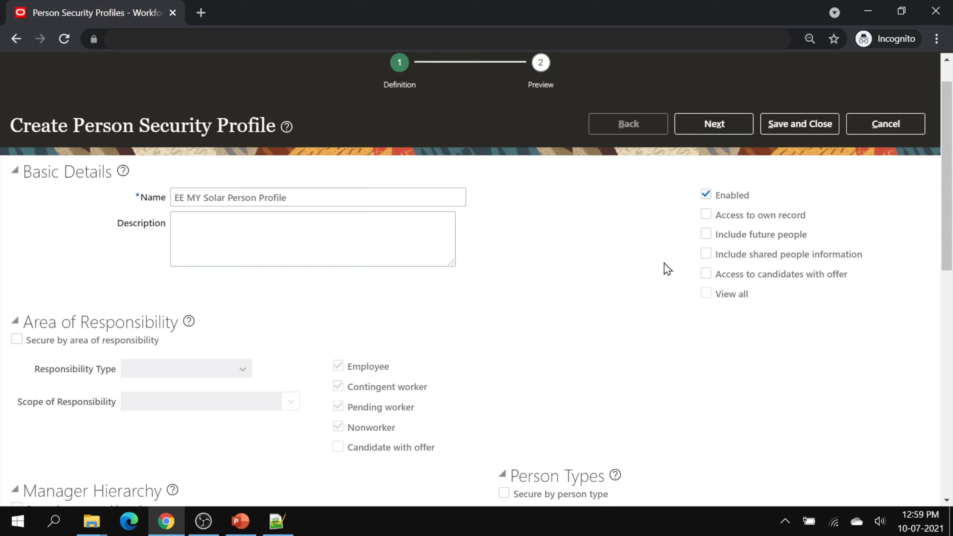
pyautogui.click(705, 234)
pyautogui.scroll(-7, 497, 312)
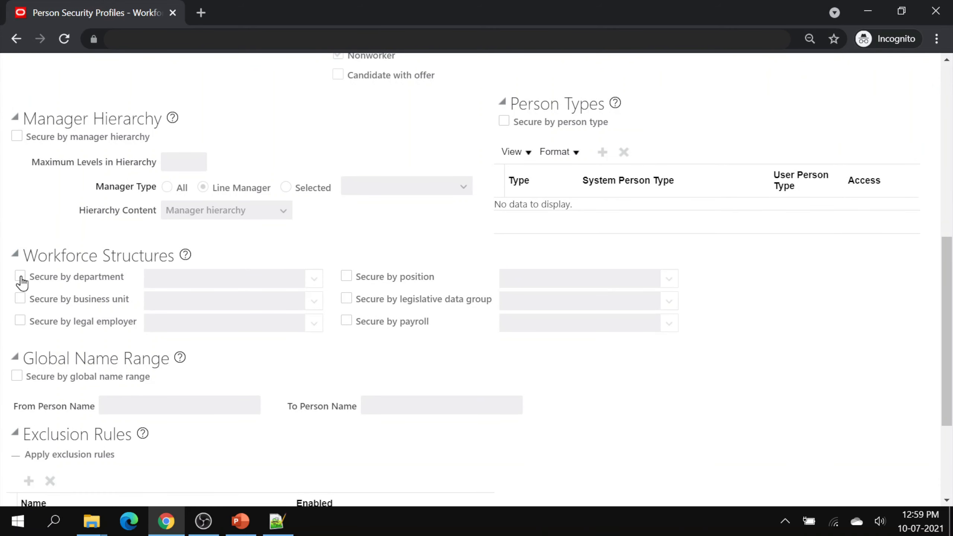
# - Secure people by department and business unit using EE MY Org Security Profile
pyautogui.click(21, 280)
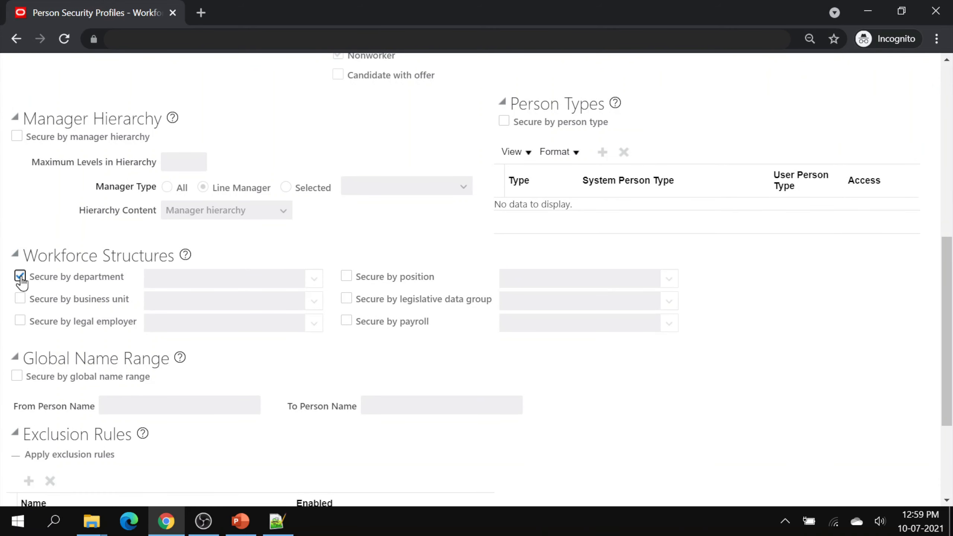
pyautogui.click(316, 278)
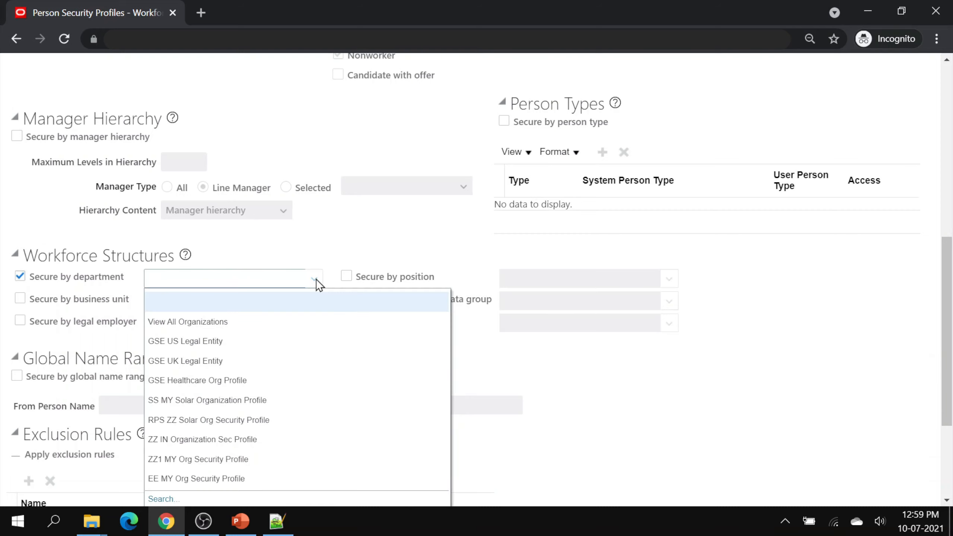
pyautogui.click(229, 478)
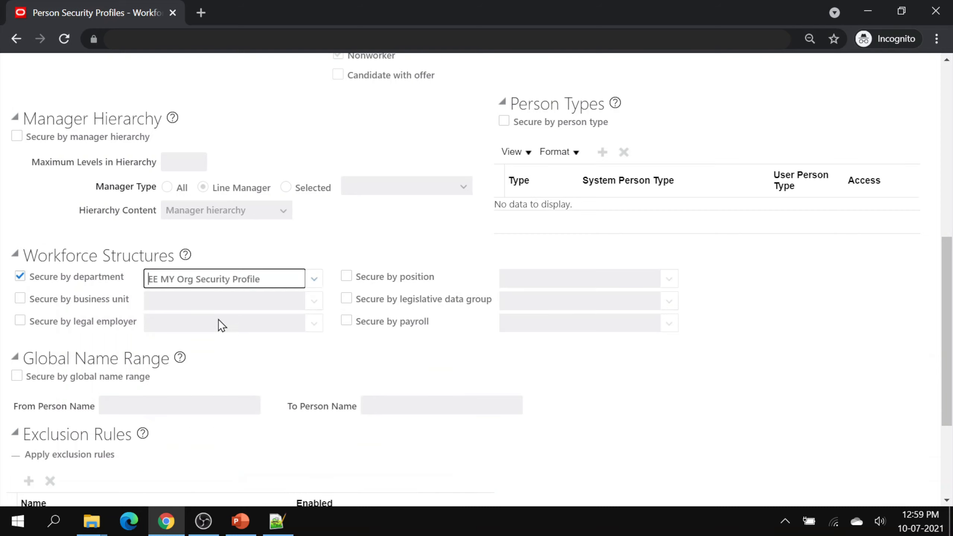
pyautogui.click(19, 300)
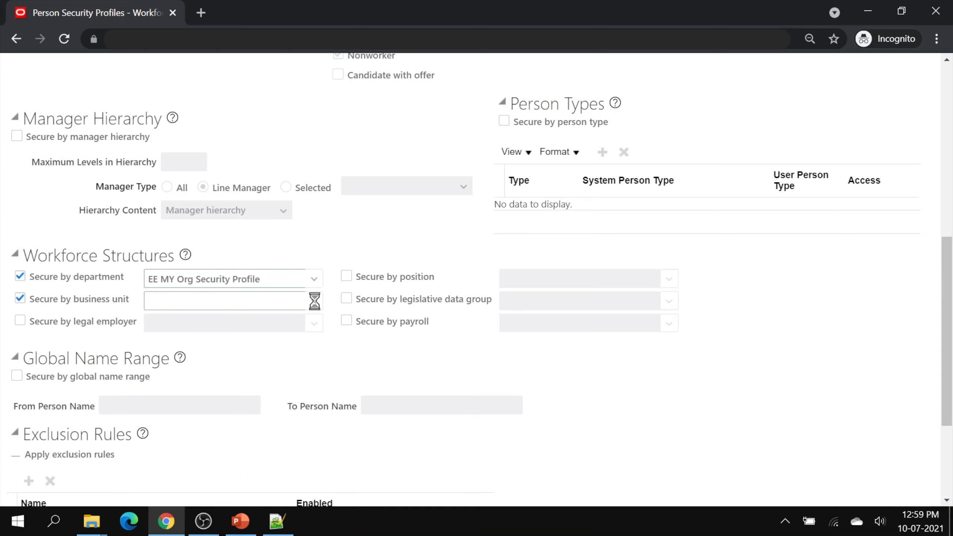
pyautogui.click(314, 301)
pyautogui.click(257, 260)
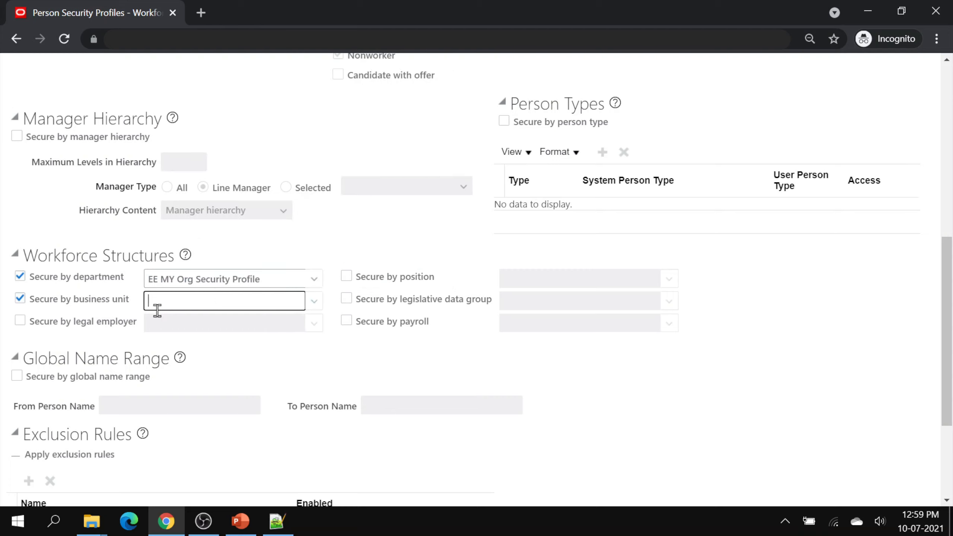
# - Secure by legal employer with EE MY Org Security Profile and save the person profile
pyautogui.click(19, 321)
pyautogui.click(310, 323)
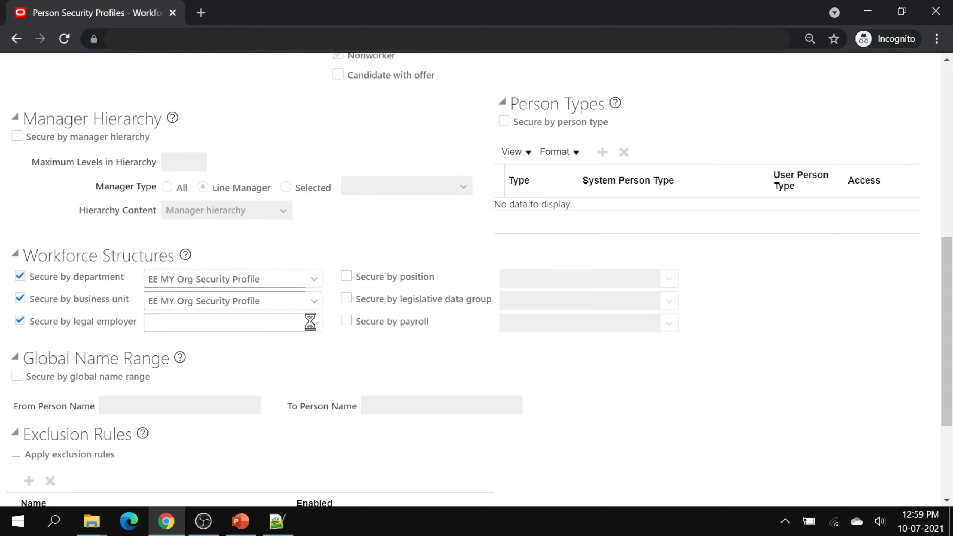
pyautogui.click(251, 281)
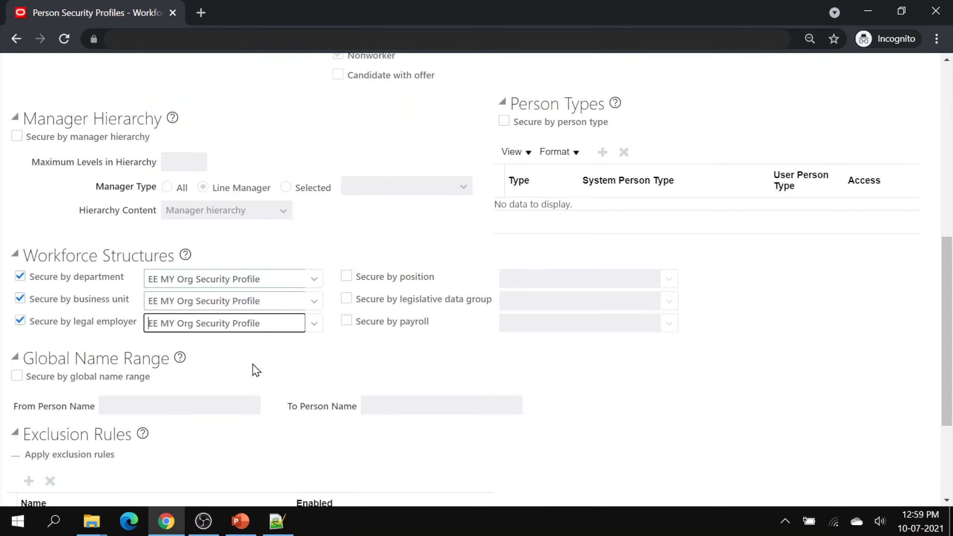
pyautogui.click(255, 360)
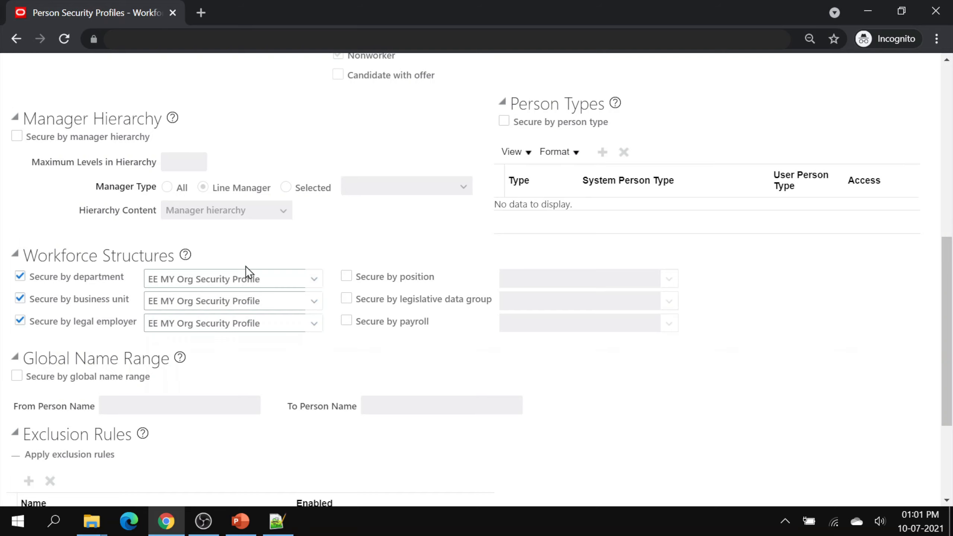
pyautogui.scroll(1, 246, 265)
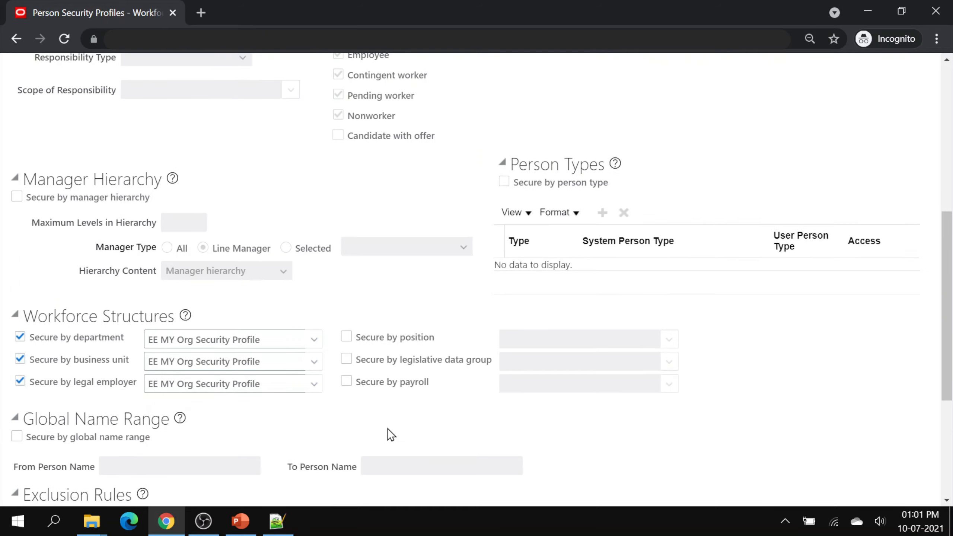
pyautogui.scroll(3, 387, 433)
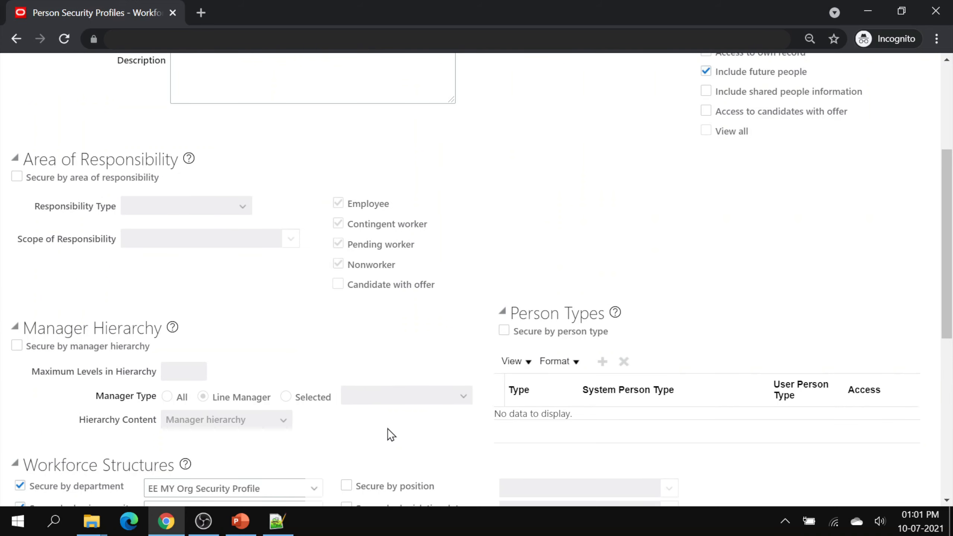
pyautogui.scroll(4, 387, 429)
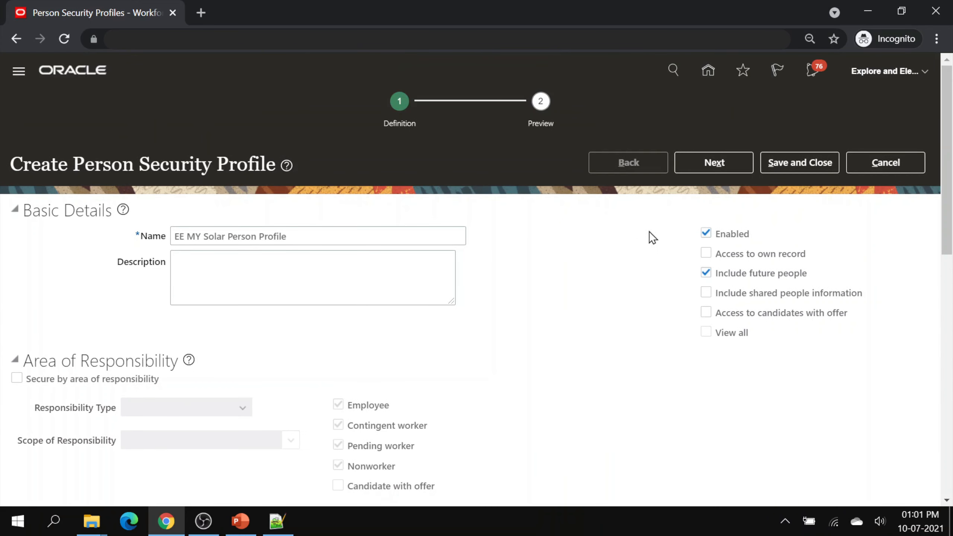
pyautogui.click(774, 171)
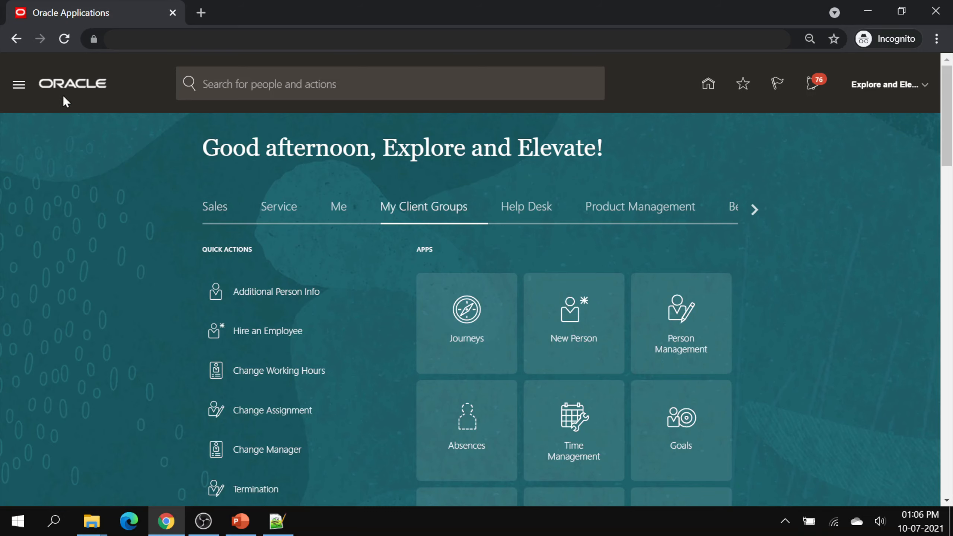
# - Open the Security Console and find the Human Resource Specialist job role
pyautogui.click(25, 87)
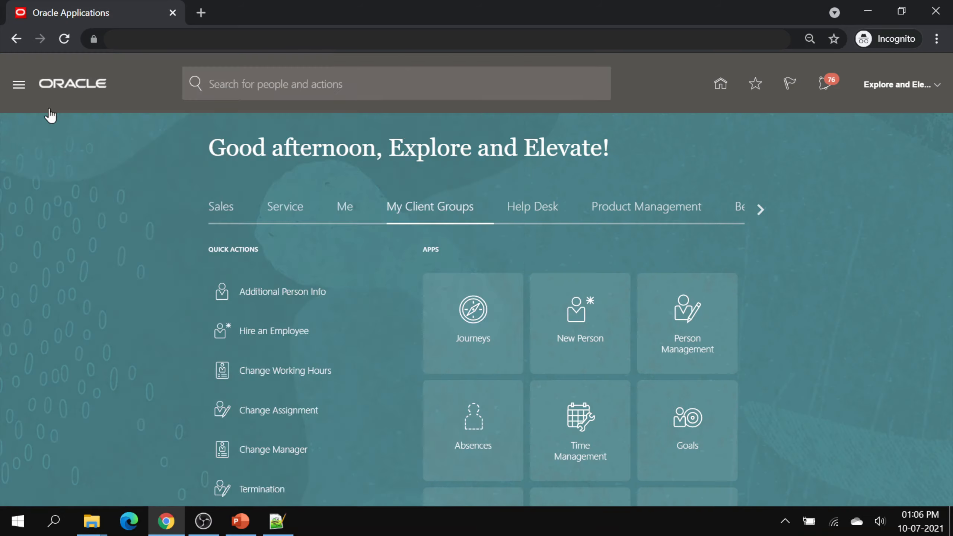
pyautogui.scroll(-10, 79, 181)
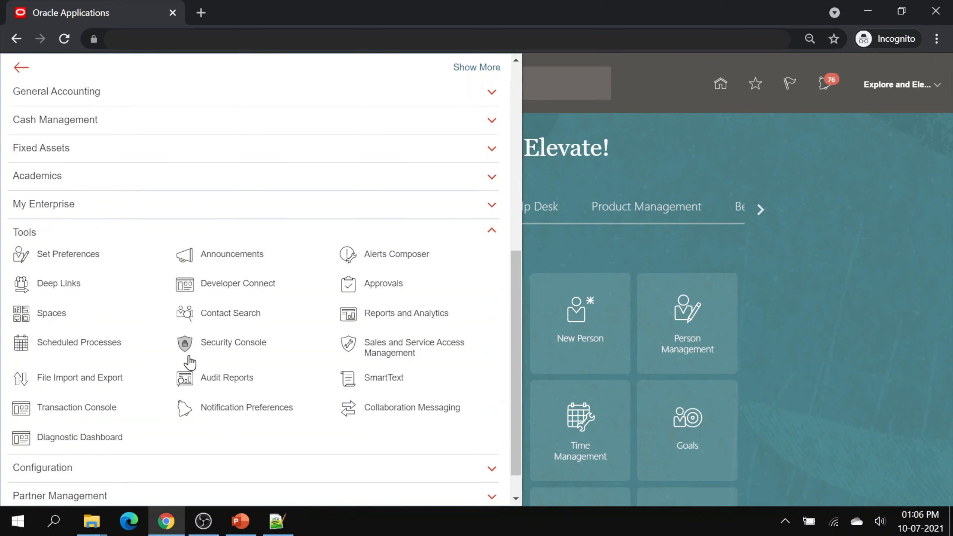
pyautogui.click(225, 266)
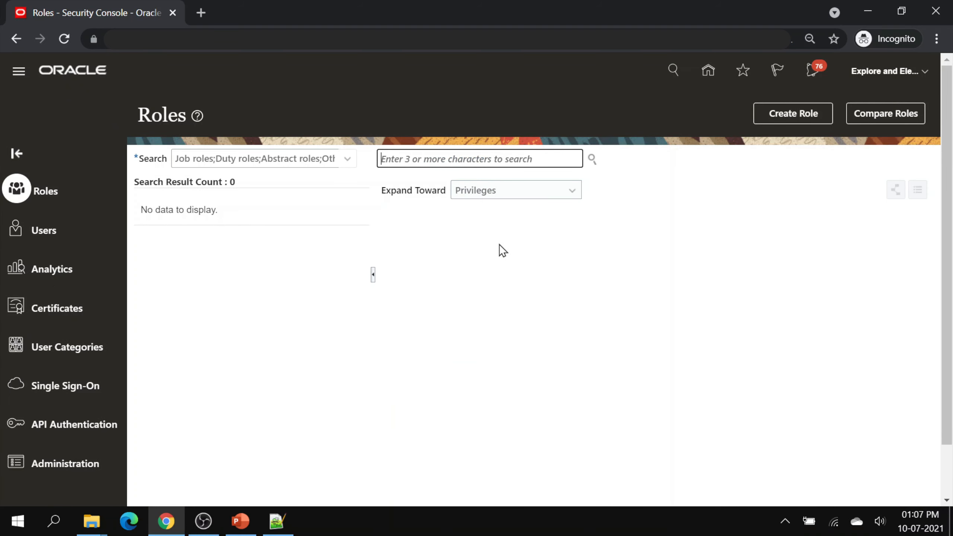
pyautogui.write('Hum')
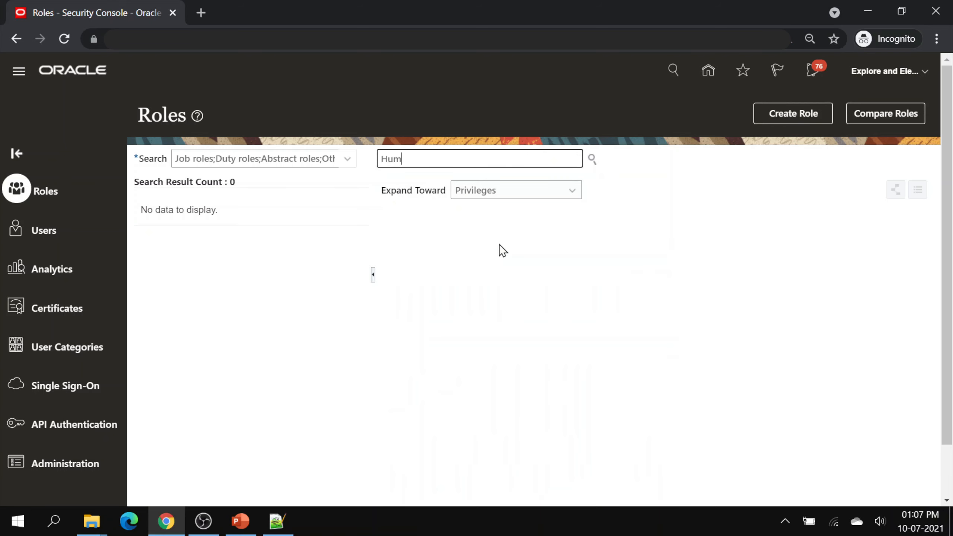
pyautogui.write('an Resour')
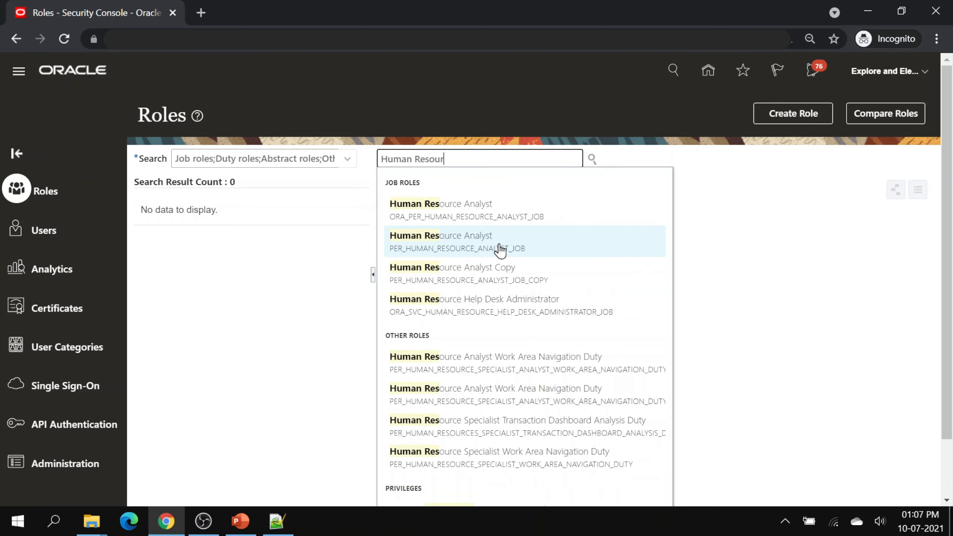
pyautogui.write('ce S')
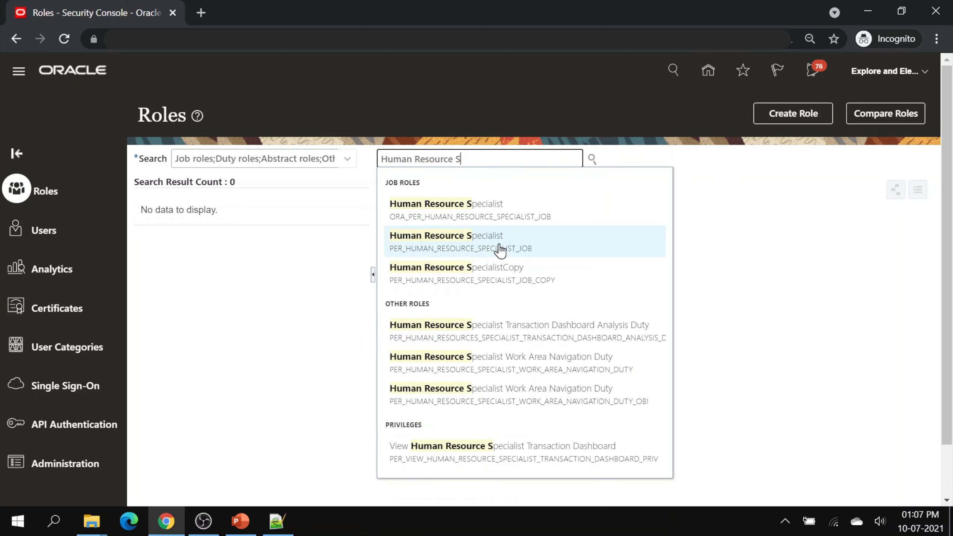
pyautogui.click(496, 208)
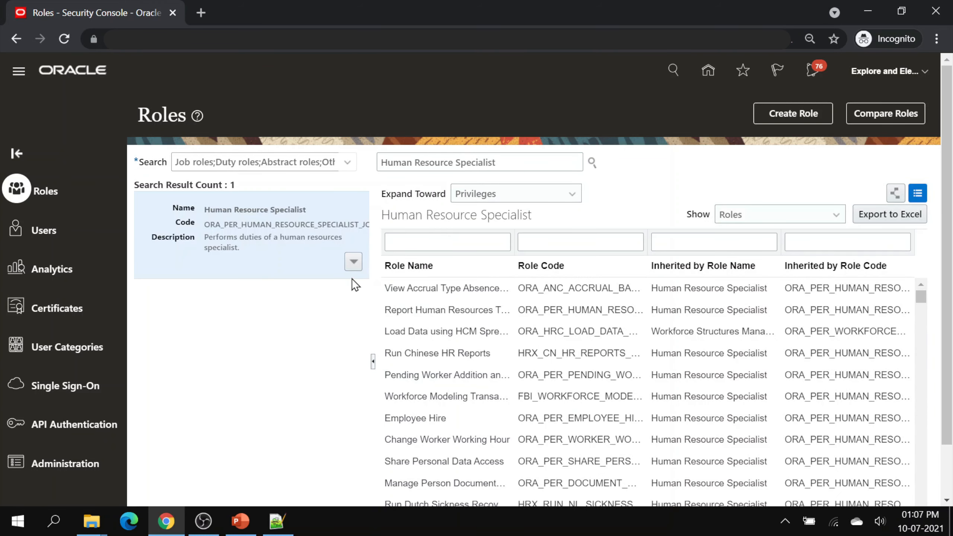
# - Copy the Human Resource Specialist role, including its top role and inherited roles
pyautogui.click(353, 262)
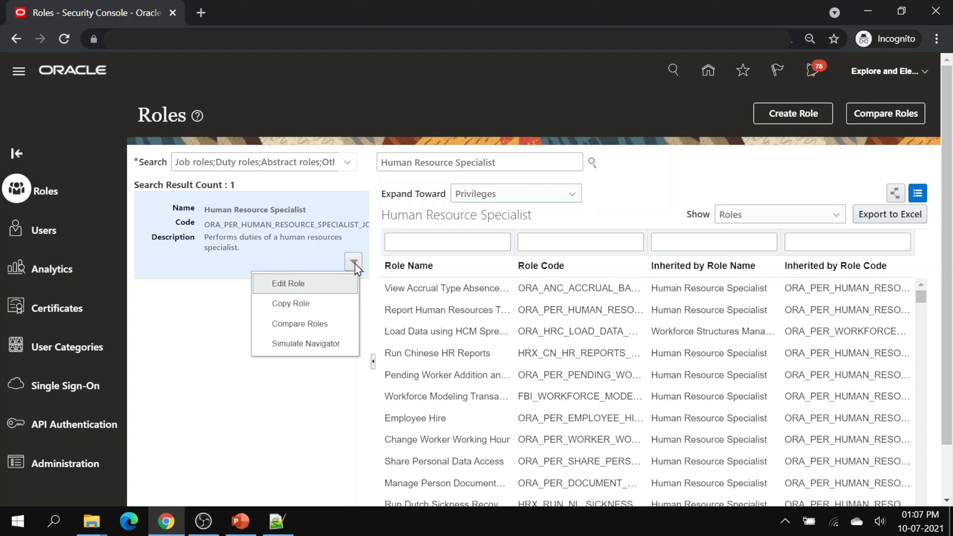
pyautogui.click(318, 304)
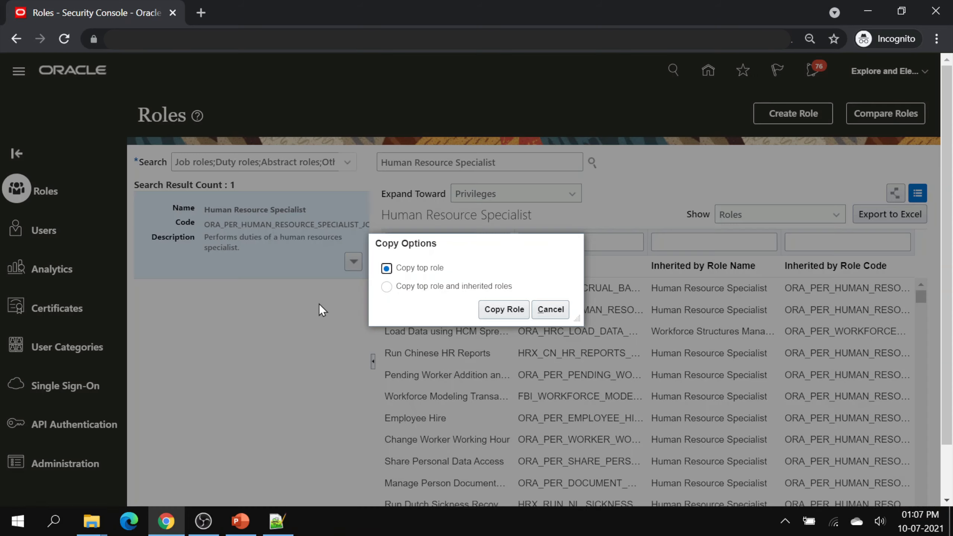
pyautogui.click(387, 289)
pyautogui.click(501, 310)
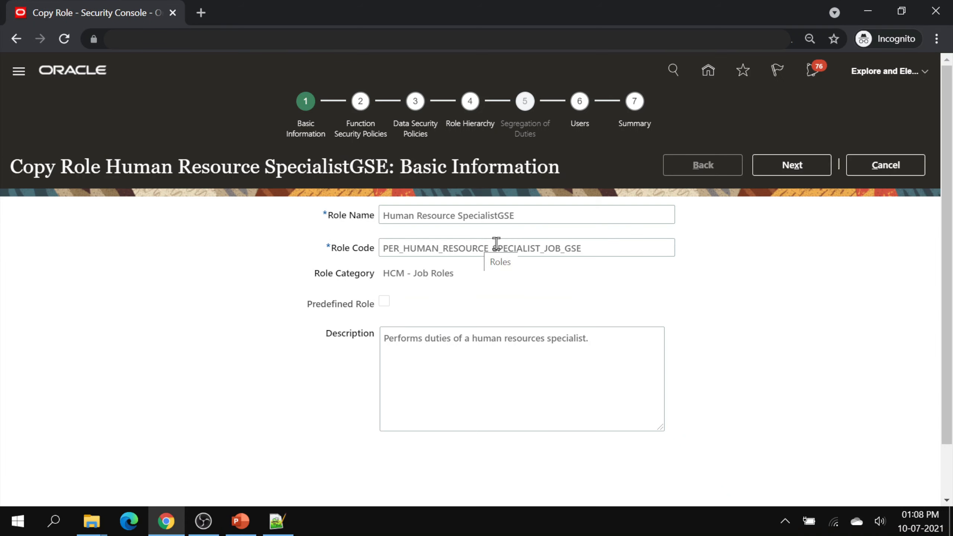
# - Rename the copied role to 'EE HR Specialist'
pyautogui.click(536, 217)
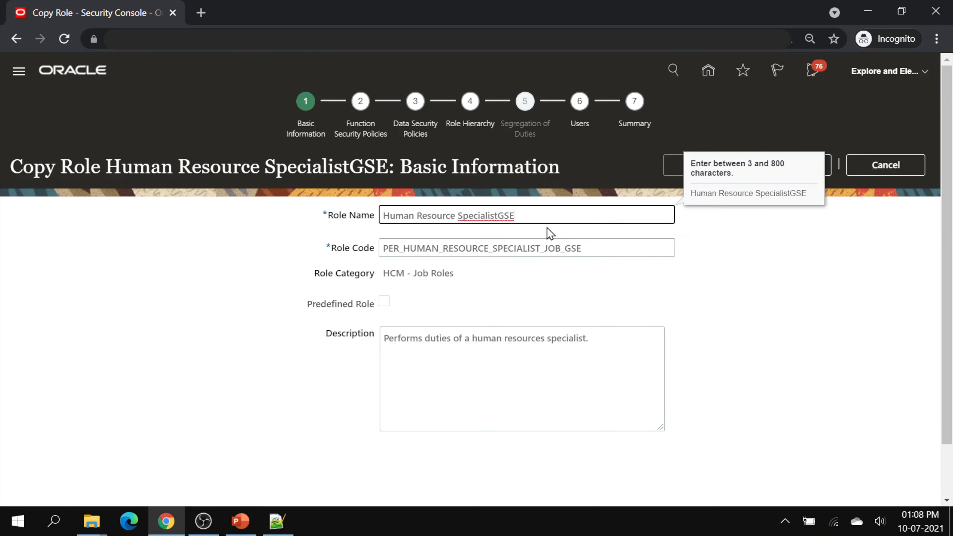
pyautogui.press('BackSpace')
pyautogui.press('BackSpace')
pyautogui.press('BackSpace')
pyautogui.click(591, 280)
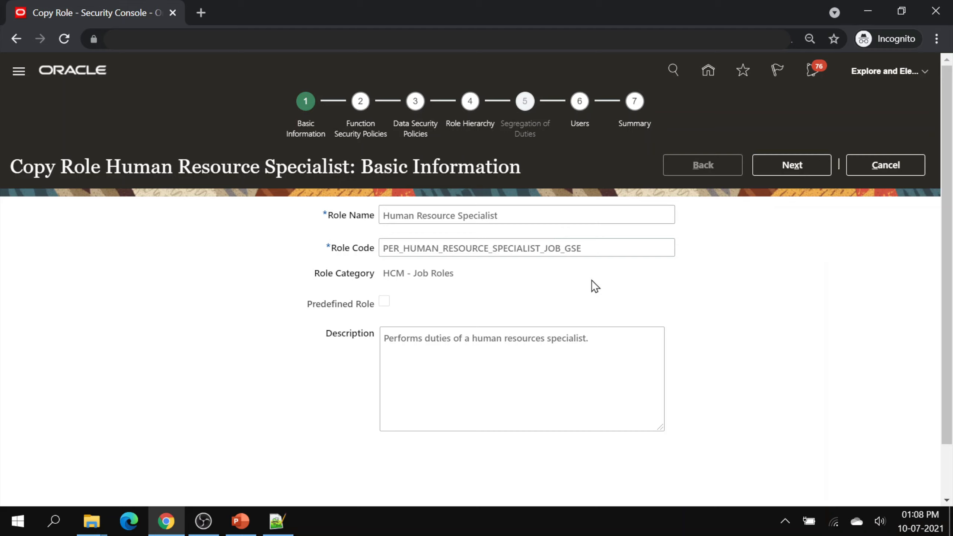
pyautogui.moveTo(499, 217); pyautogui.dragTo(291, 192)
pyautogui.write('EE HR ')
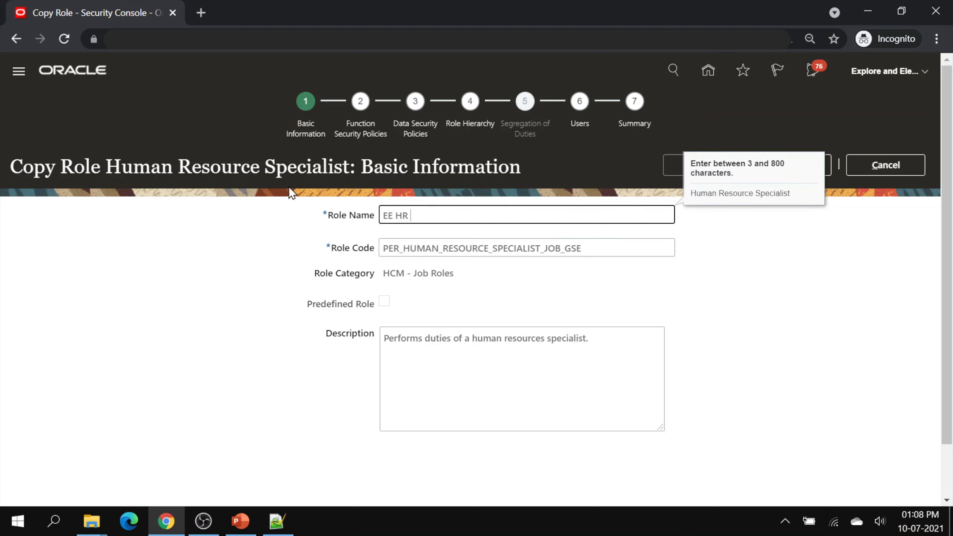
pyautogui.write('Specialist')
# - Set the role code to EE_PER_HUMAN_RESOURCE_SPECIALIST_JOB and continue to Function Security Policies
pyautogui.press('Tab')
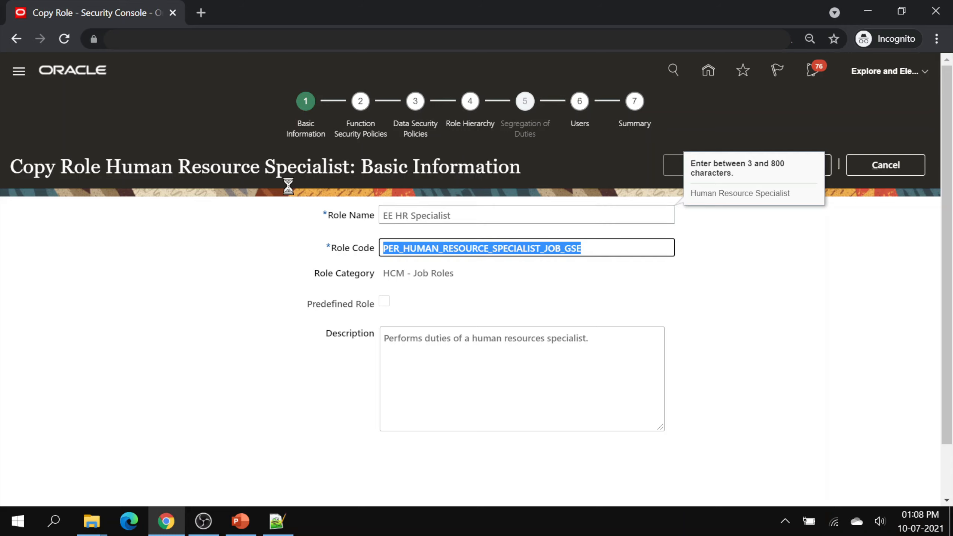
pyautogui.press('End')
pyautogui.press('BackSpace')
pyautogui.press('BackSpace')
pyautogui.press('BackSpace')
pyautogui.press('BackSpace')
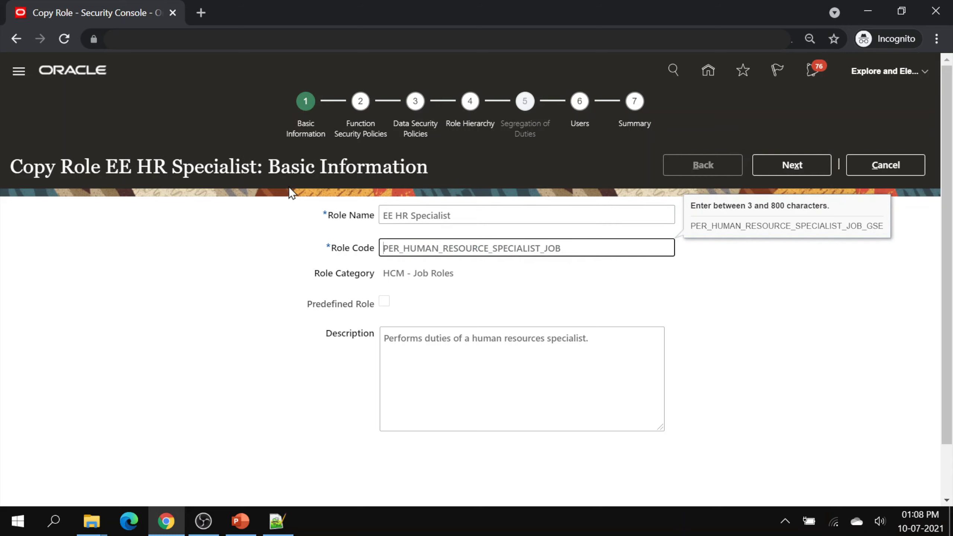
pyautogui.write('EE_')
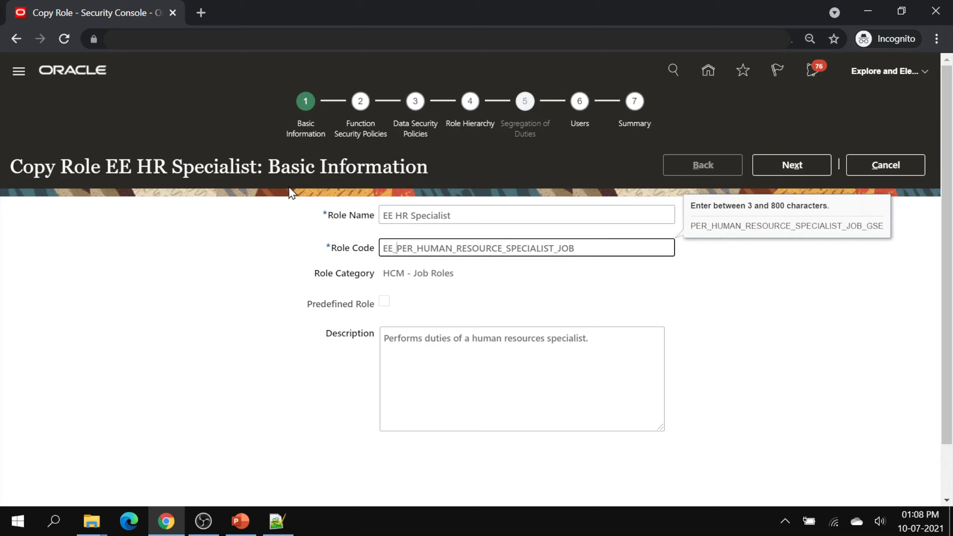
pyautogui.click(743, 305)
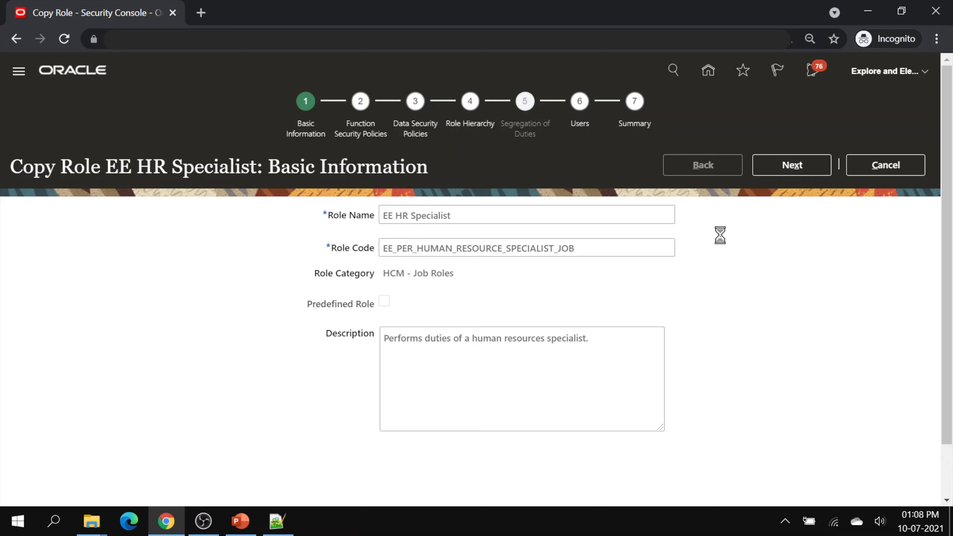
pyautogui.click(791, 167)
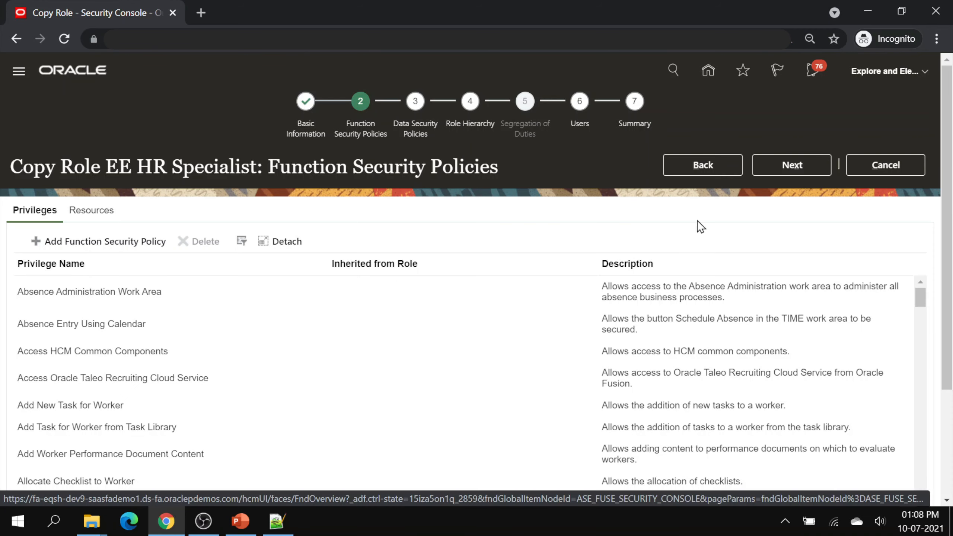
# - Submit the EE HR Specialist role copy and check it under Administration > Role Copy Status
pyautogui.click(634, 126)
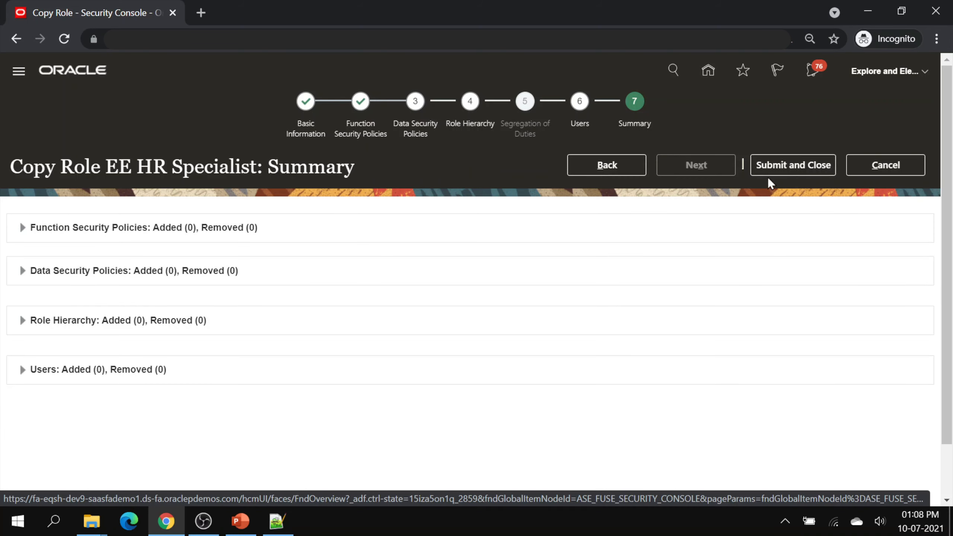
pyautogui.click(774, 166)
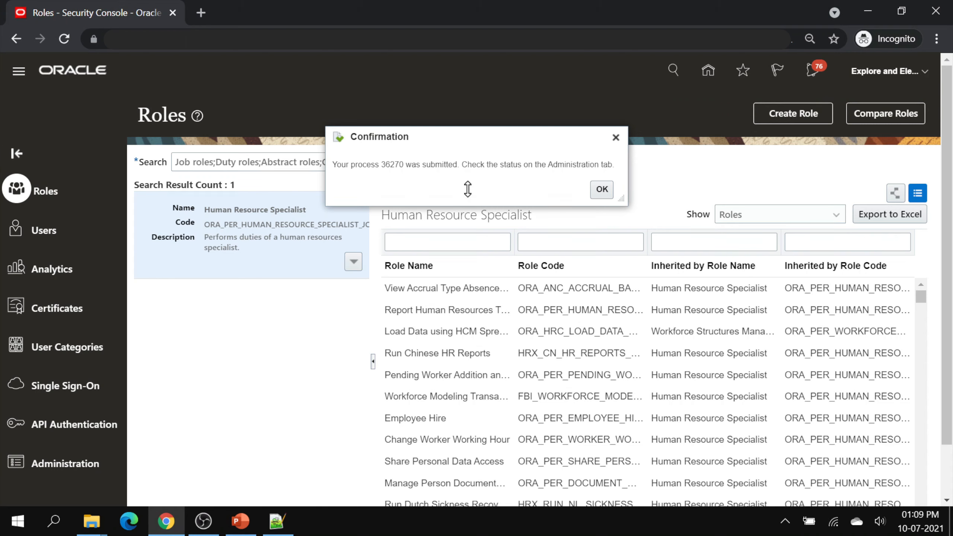
pyautogui.click(602, 189)
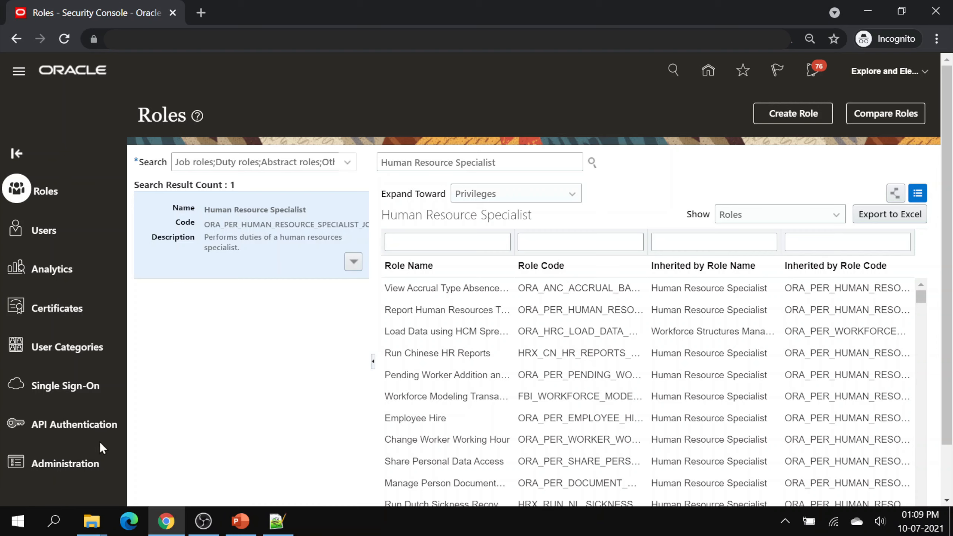
pyautogui.click(76, 465)
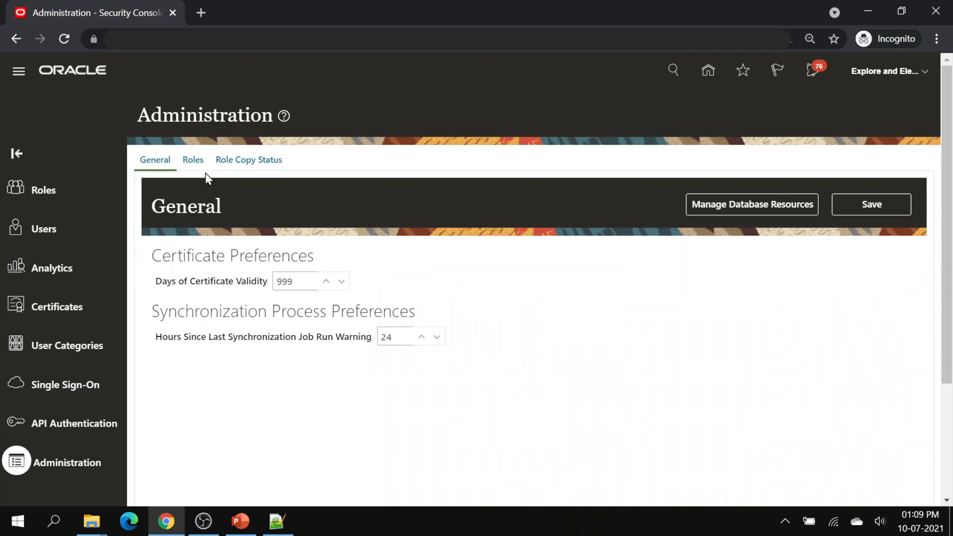
pyautogui.click(245, 162)
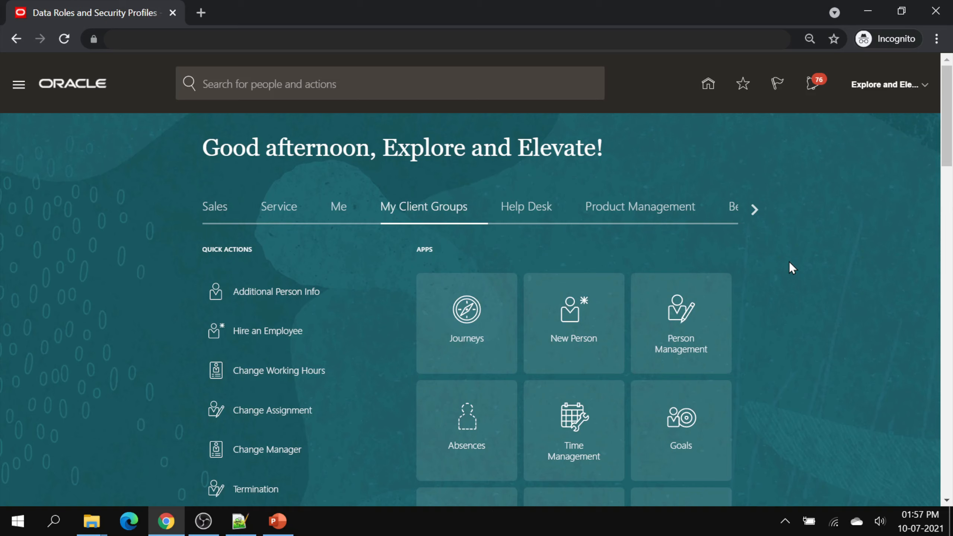
# - Go to Workforce Structures > Data Roles and Security Profiles and create a new data role
pyautogui.scroll(-4, 394, 364)
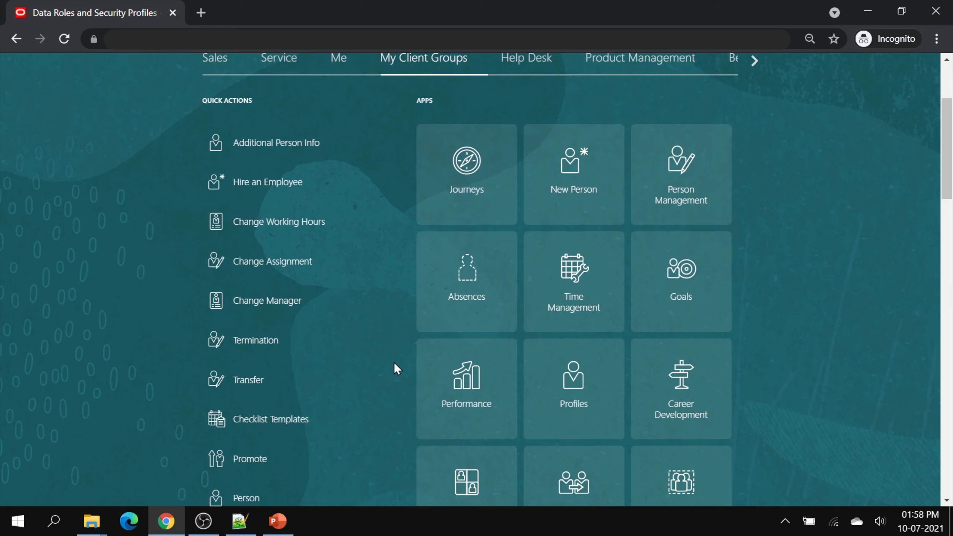
pyautogui.scroll(-5, 393, 362)
pyautogui.click(459, 389)
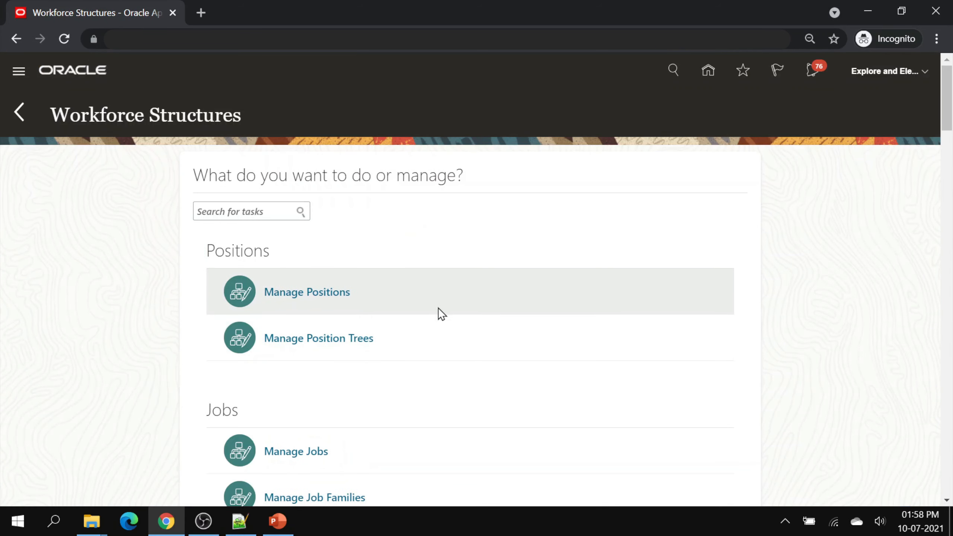
pyautogui.scroll(-15, 438, 307)
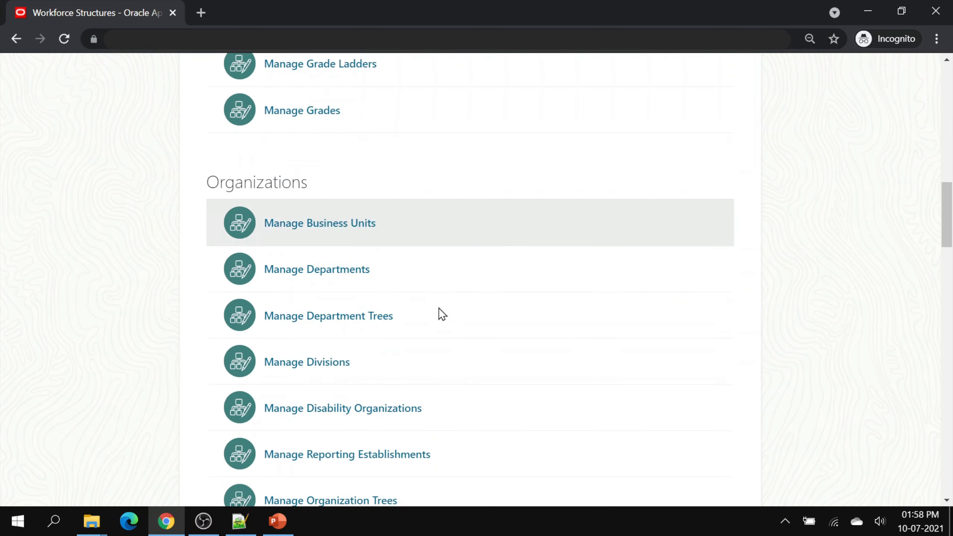
pyautogui.scroll(-20, 439, 308)
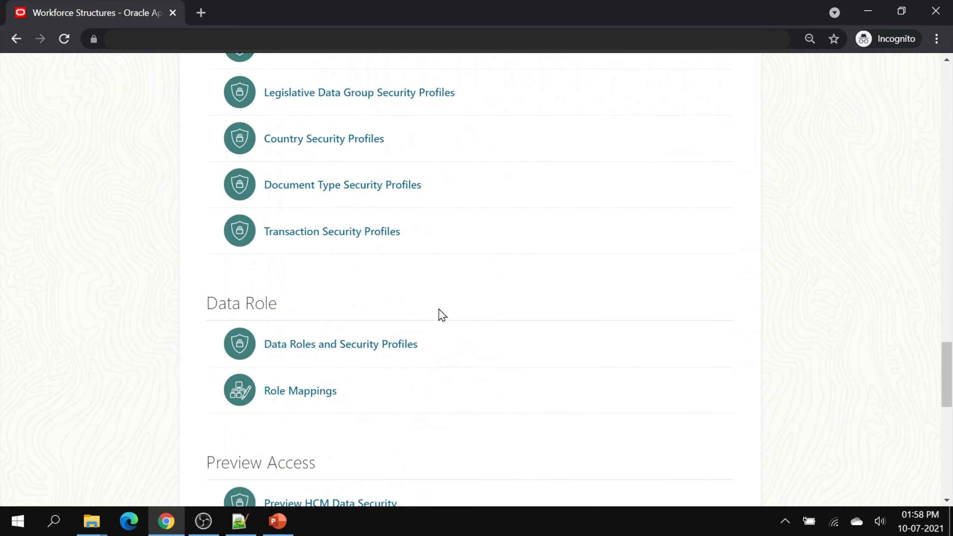
pyautogui.scroll(-3, 438, 308)
pyautogui.click(366, 197)
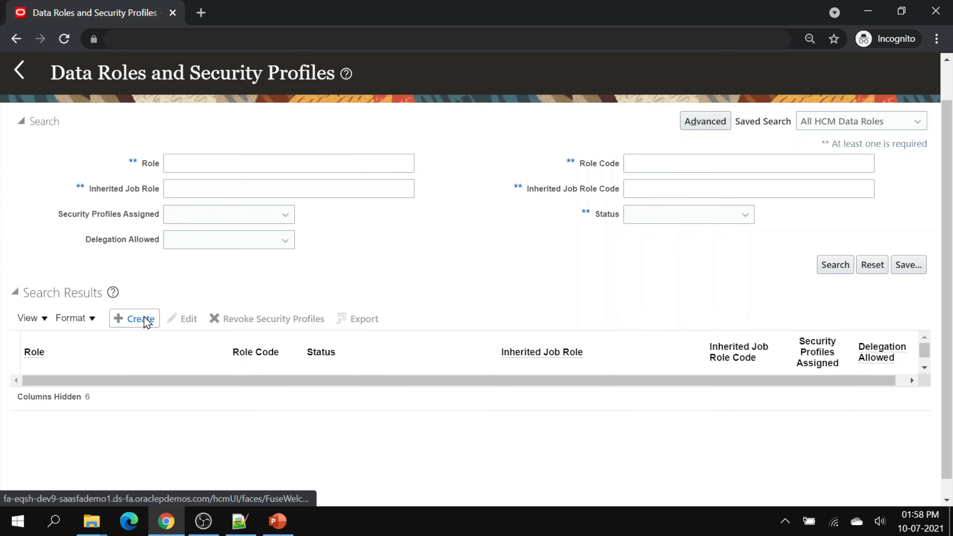
pyautogui.click(146, 321)
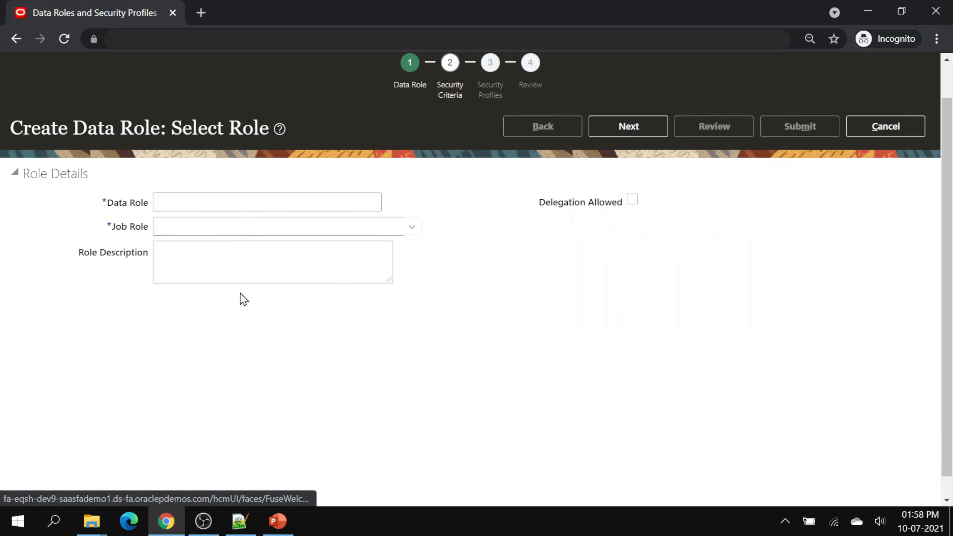
# - Name the data role 'EE MY Solar HR Specialist'
pyautogui.click(204, 201)
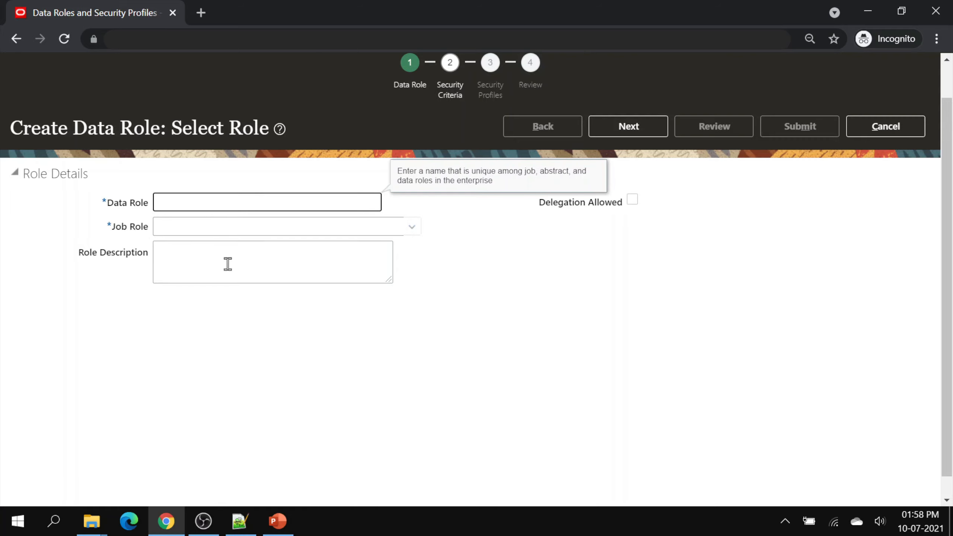
pyautogui.write('EE MY Solar HR Speci')
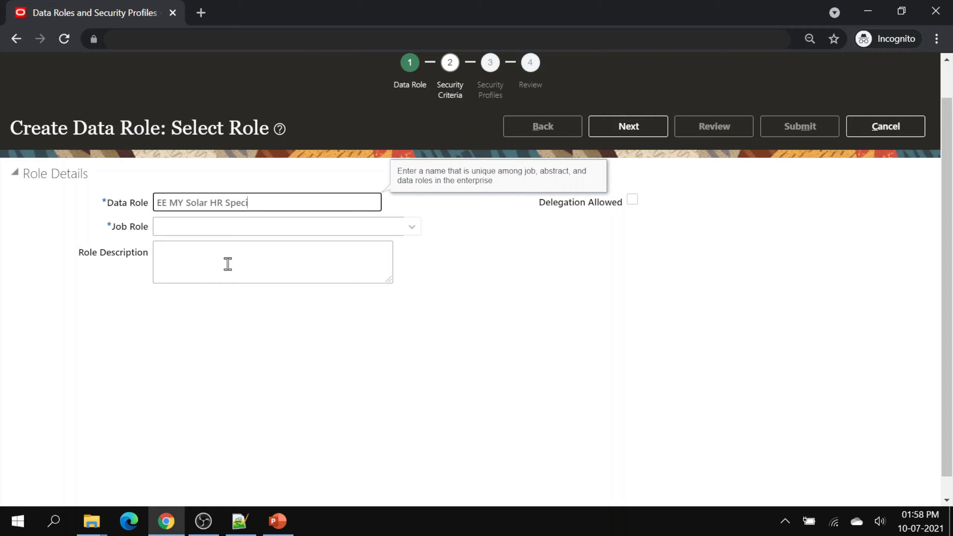
pyautogui.write('alist')
pyautogui.press('Tab')
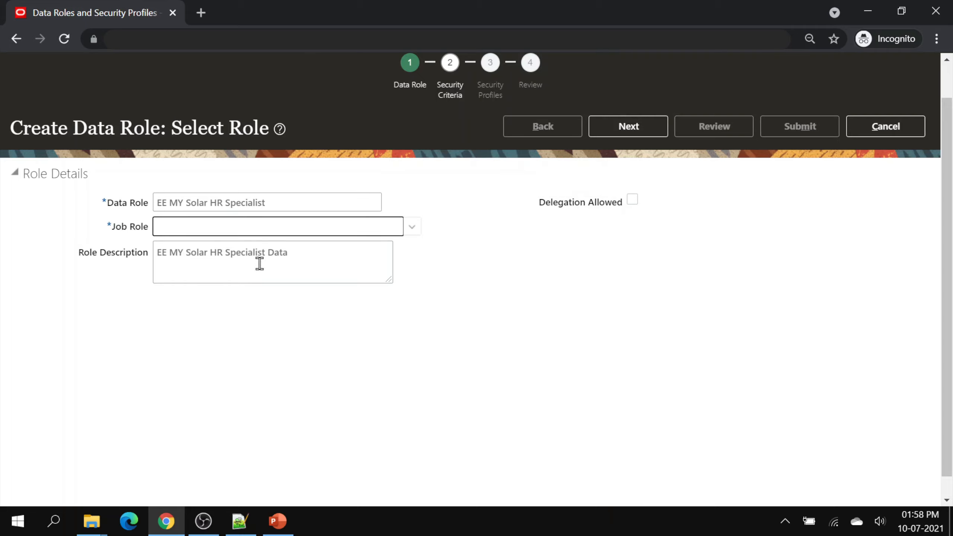
# - Select job role EE HR Specialist and advance to the security criteria
pyautogui.click(413, 227)
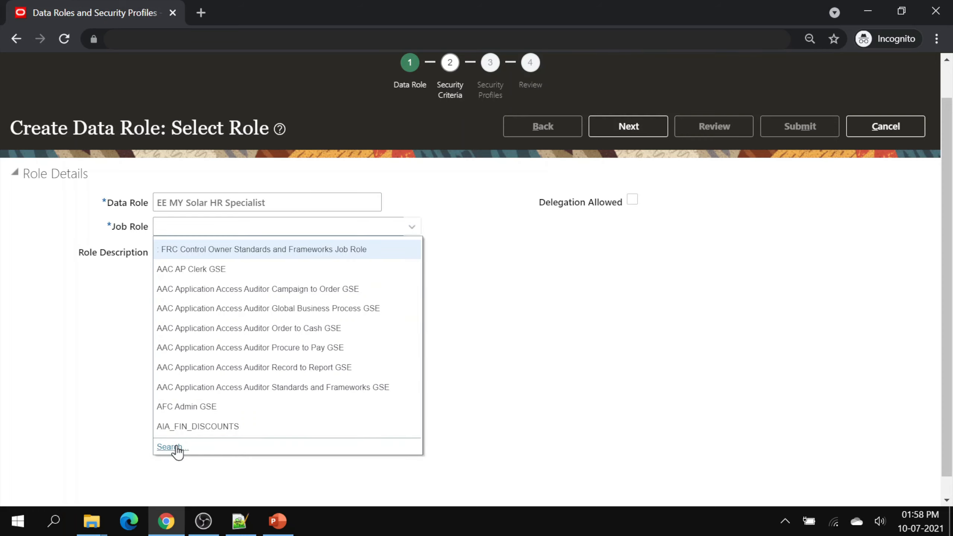
pyautogui.click(175, 447)
pyautogui.click(329, 247)
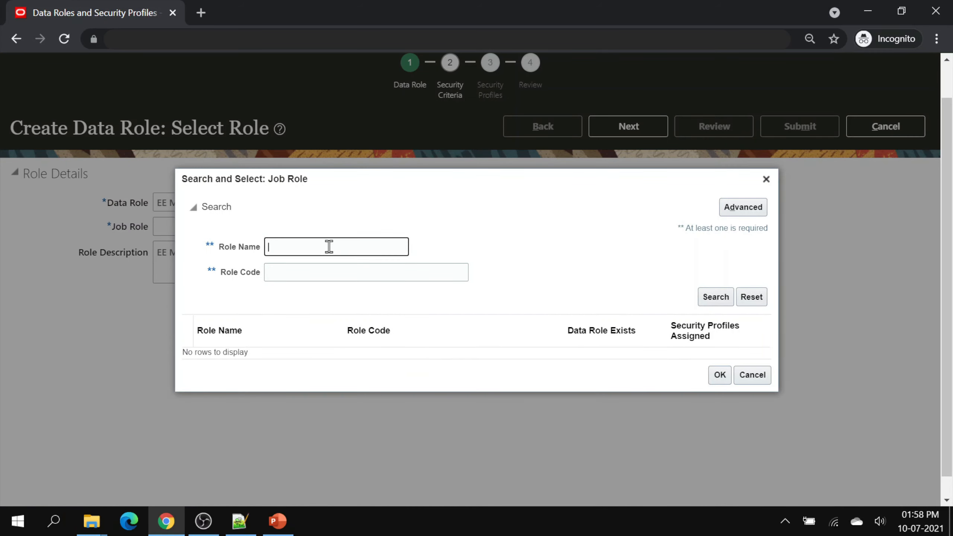
pyautogui.write('EE')
pyautogui.click(714, 298)
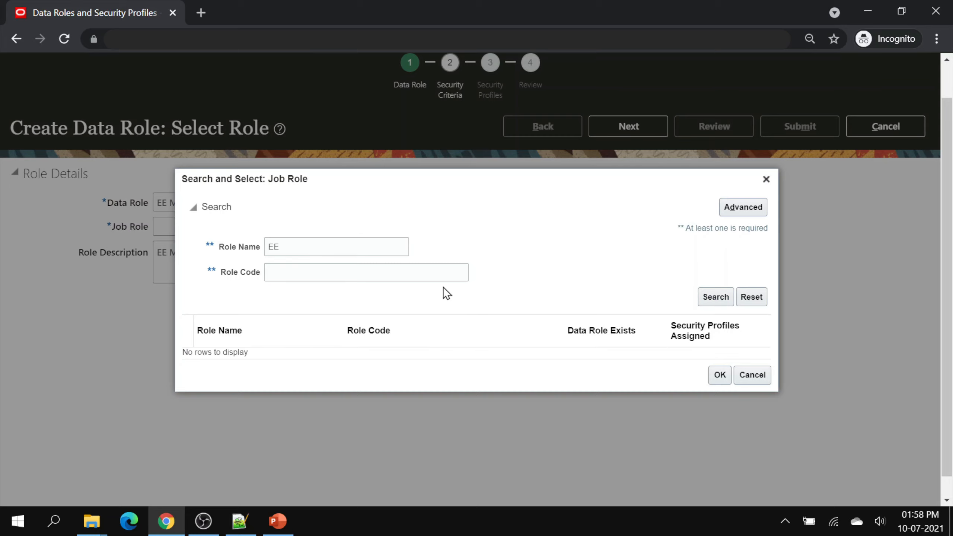
pyautogui.click(278, 347)
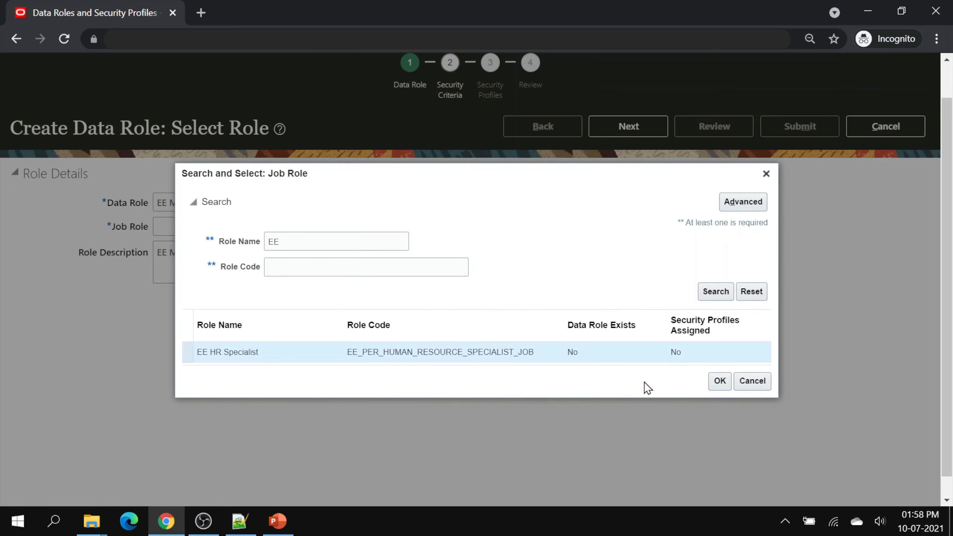
pyautogui.click(718, 381)
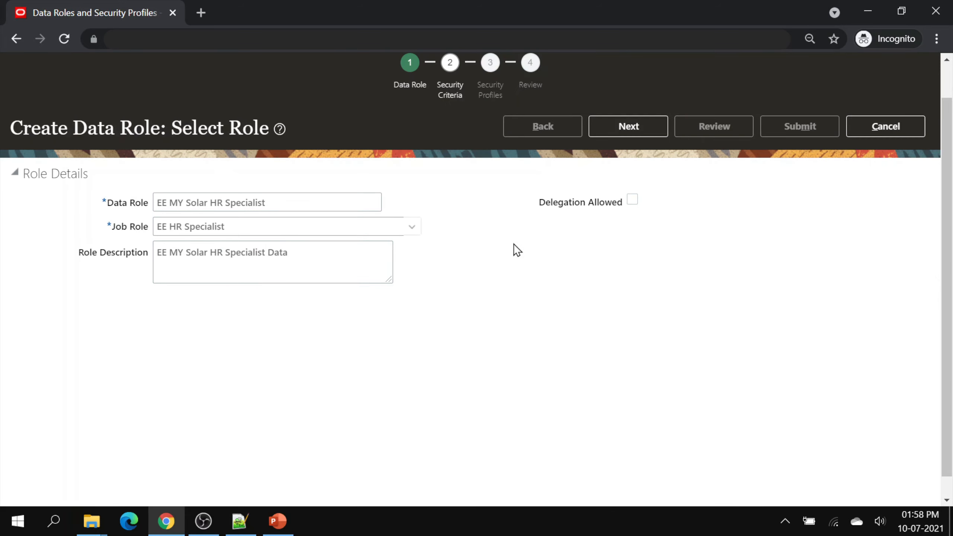
pyautogui.click(621, 129)
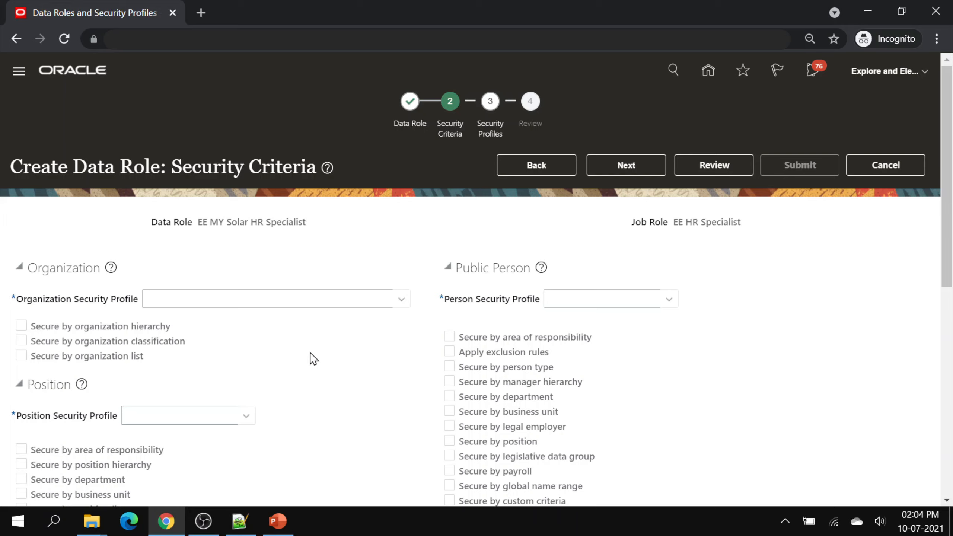
# - Use EE MY Org Security Profile for organizations and EE MY Solar Person Profile for persons
pyautogui.click(401, 300)
pyautogui.click(323, 336)
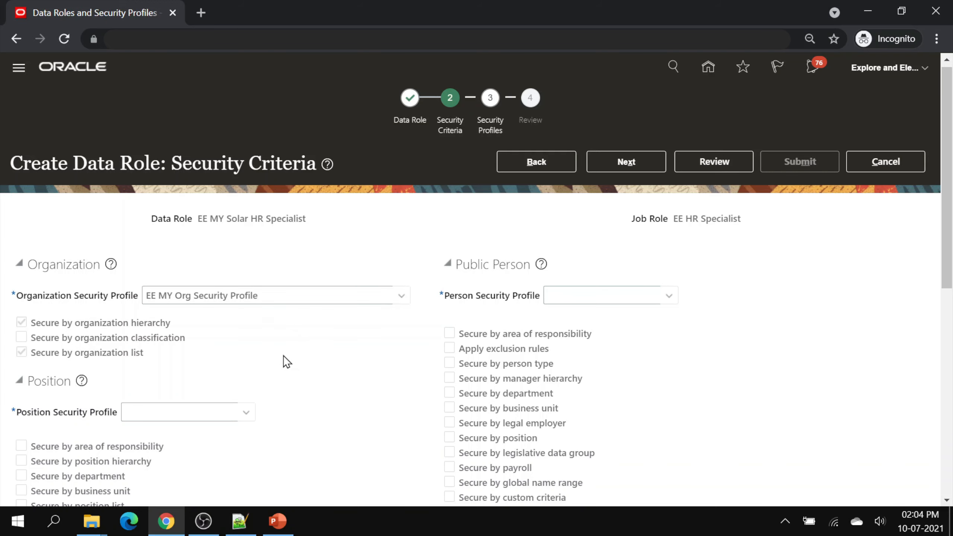
pyautogui.scroll(-10, 283, 355)
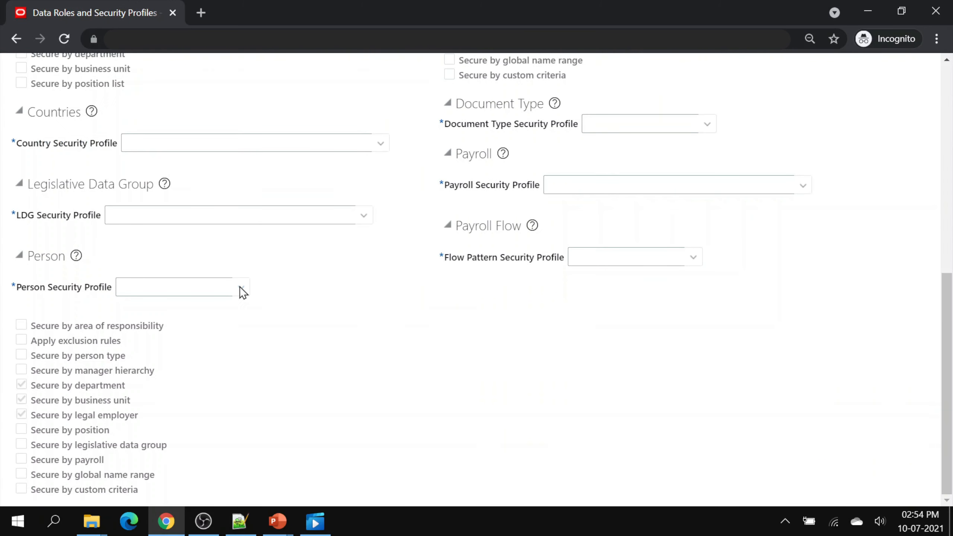
pyautogui.click(240, 287)
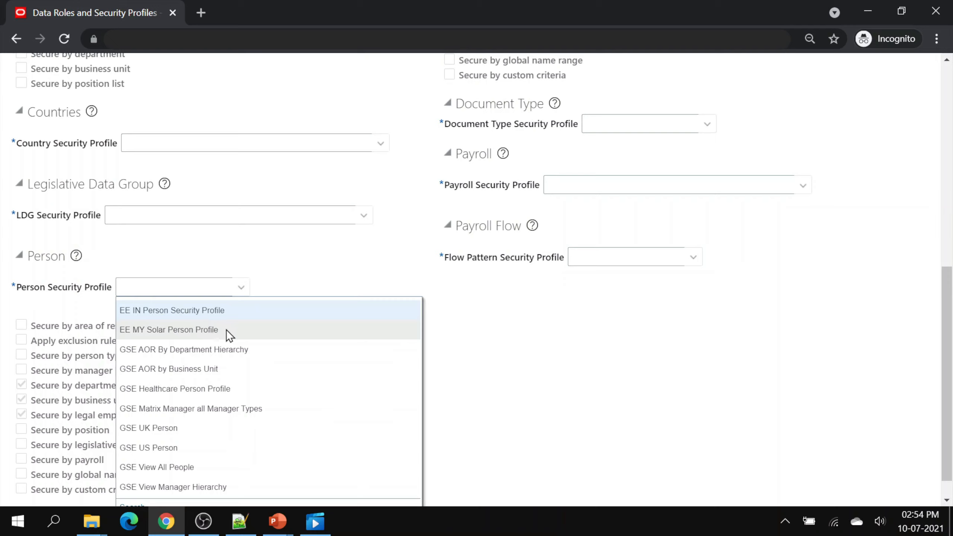
pyautogui.click(227, 329)
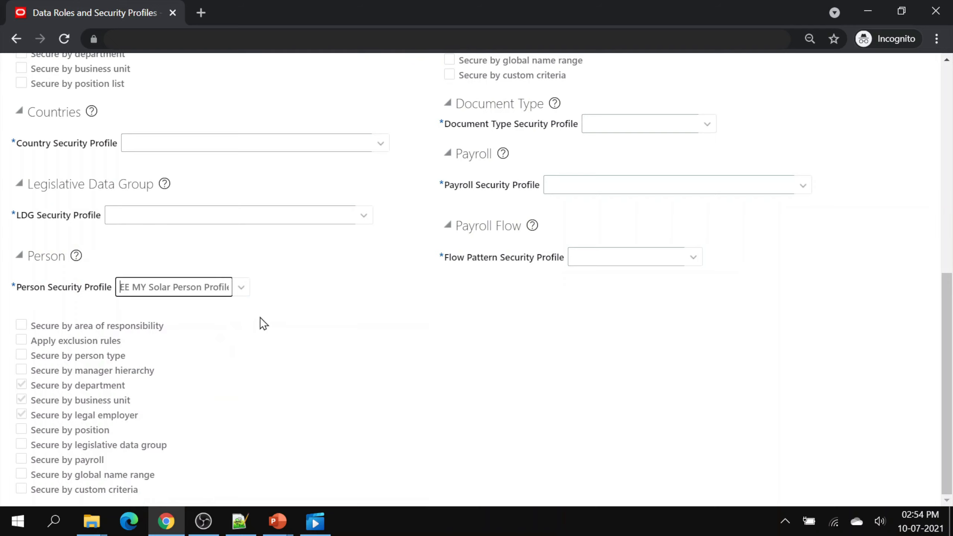
pyautogui.scroll(4, 276, 331)
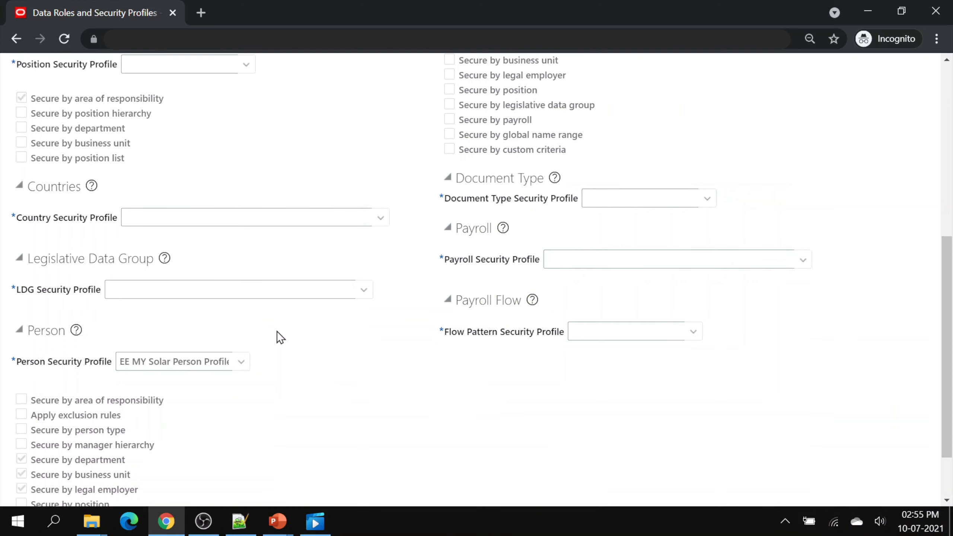
pyautogui.scroll(2, 280, 338)
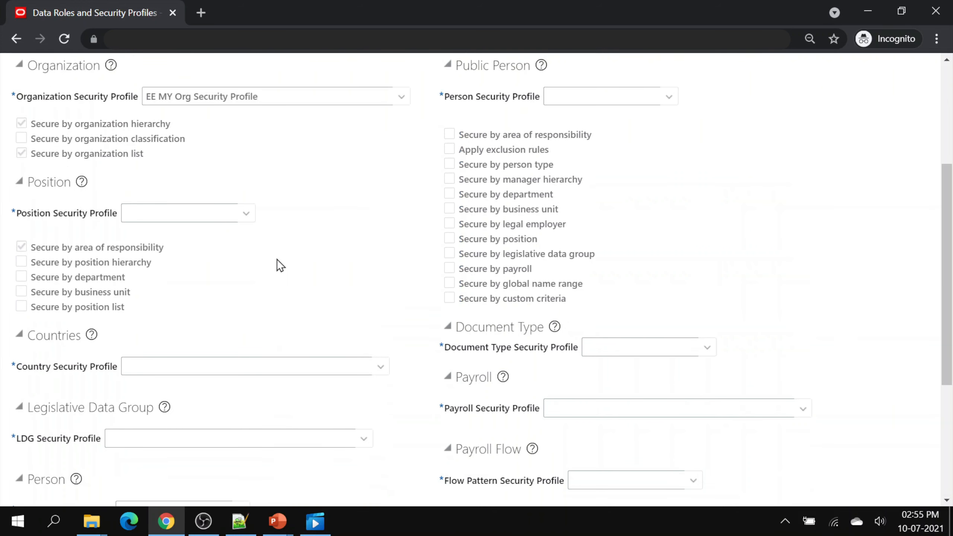
# - Set View All Positions, View All Countries and View All Legislative Data Groups
pyautogui.click(249, 210)
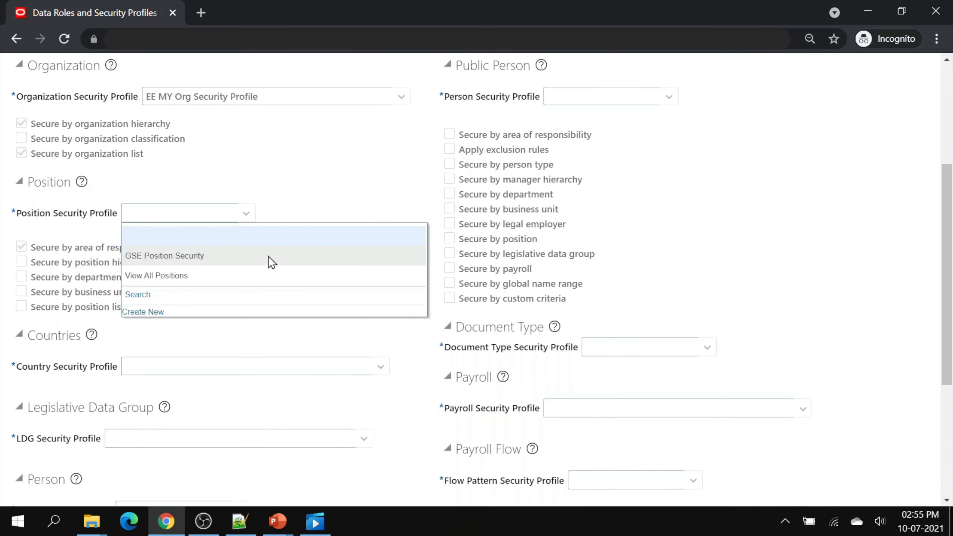
pyautogui.click(216, 276)
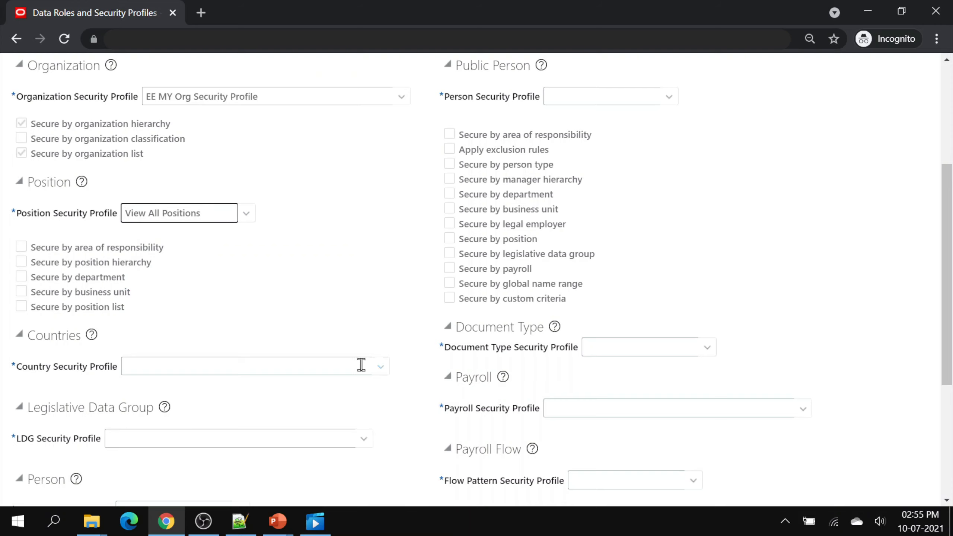
pyautogui.click(379, 365)
pyautogui.click(272, 408)
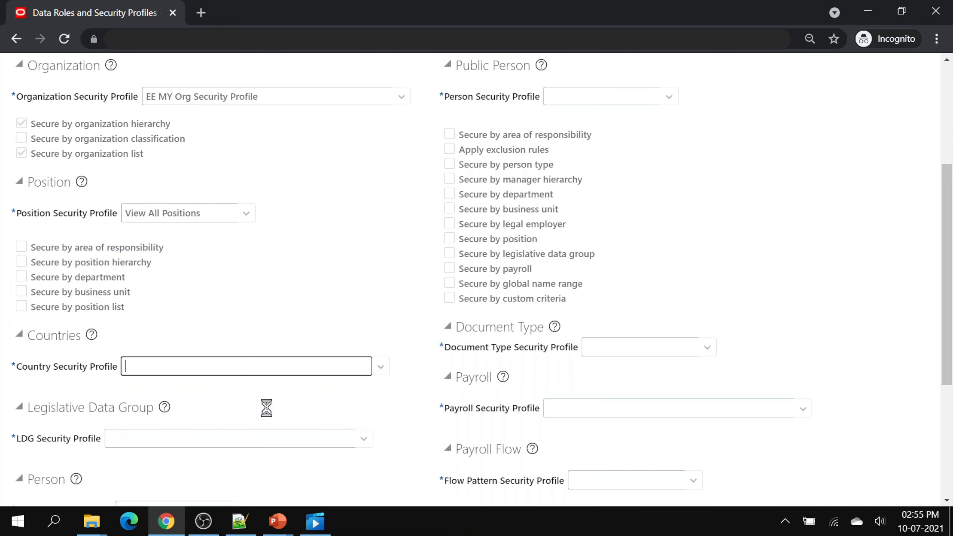
pyautogui.scroll(-2, 297, 405)
pyautogui.click(368, 290)
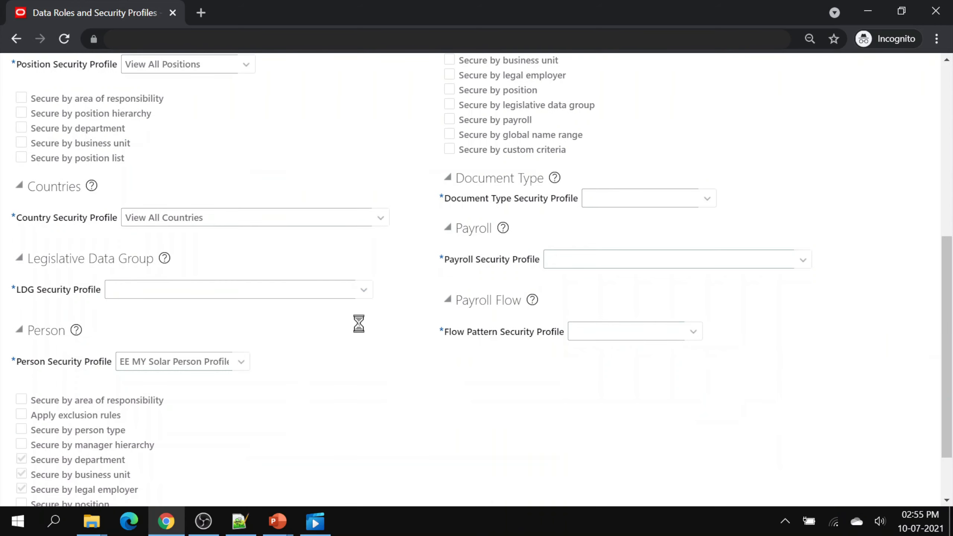
pyautogui.click(288, 331)
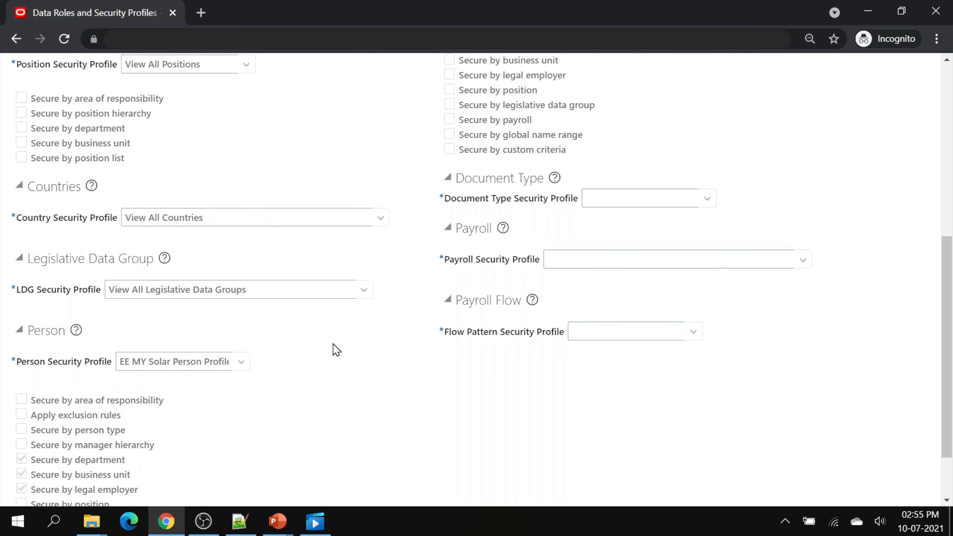
pyautogui.scroll(3, 378, 364)
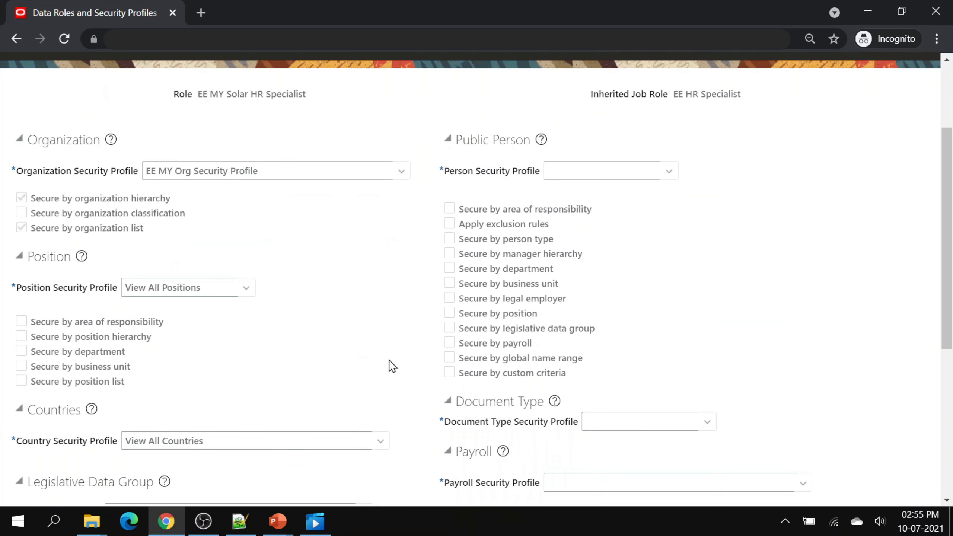
# - Search for and select View All People as the public person security profile
pyautogui.click(668, 172)
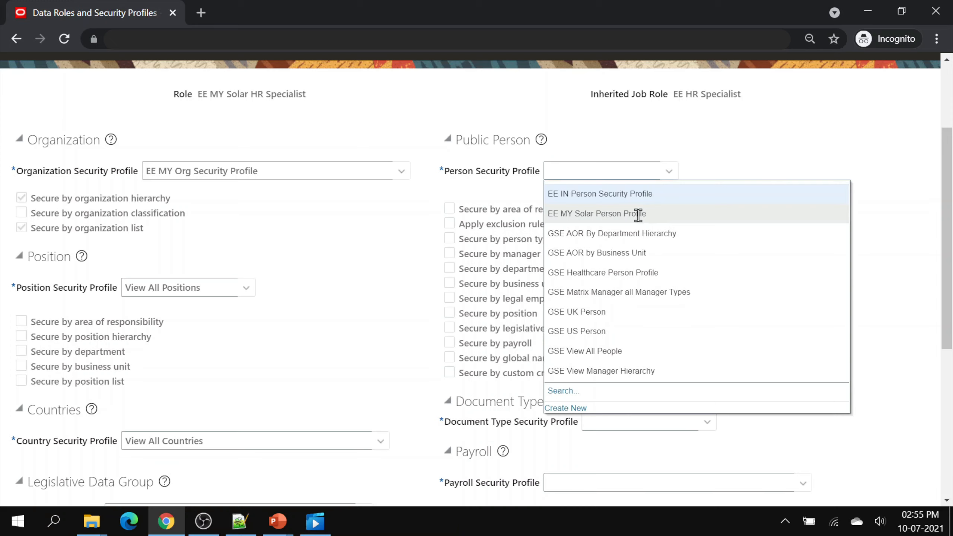
pyautogui.click(563, 391)
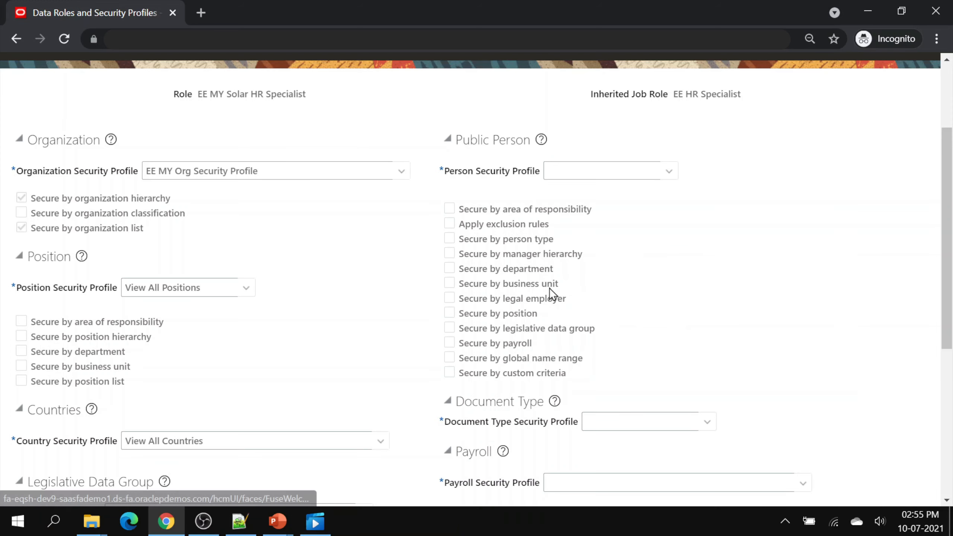
pyautogui.click(428, 264)
pyautogui.write('View')
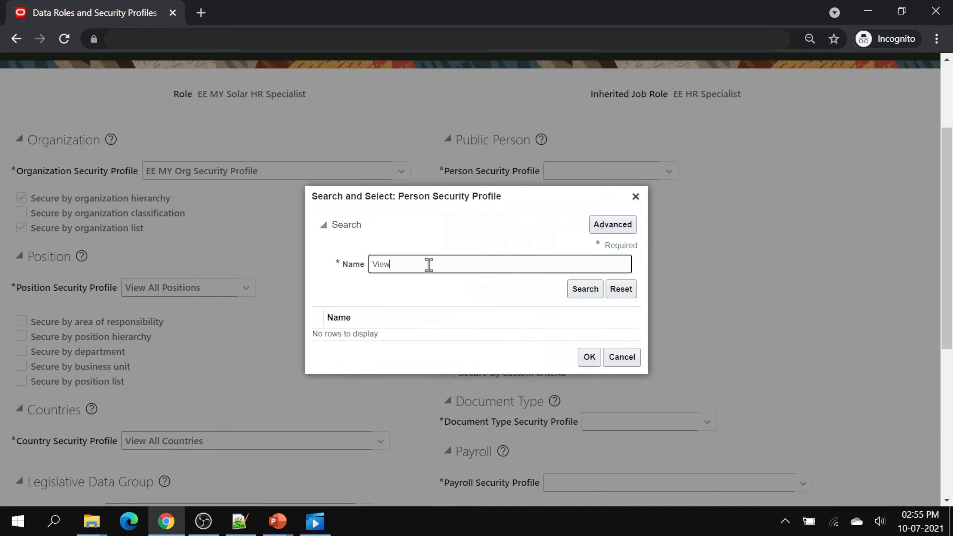
pyautogui.press('Return')
pyautogui.click(388, 295)
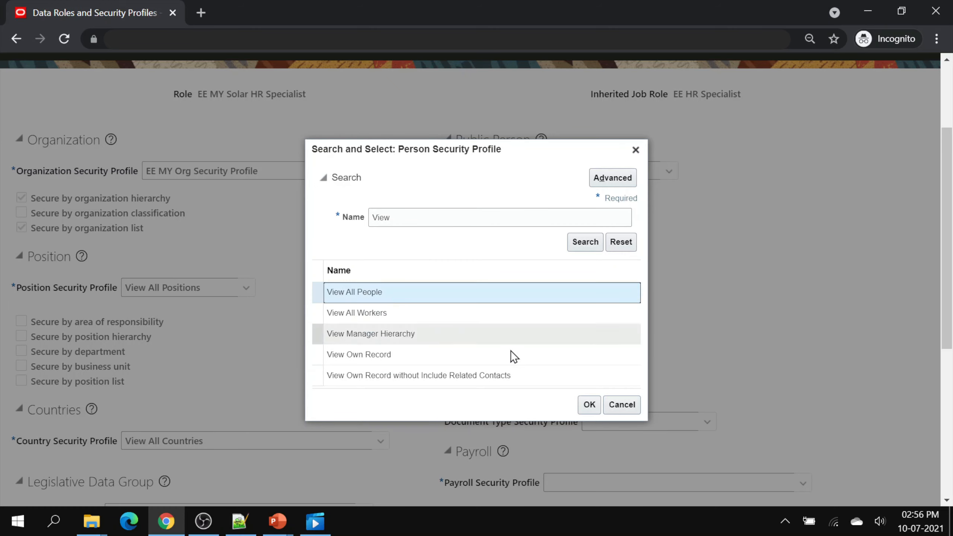
pyautogui.click(589, 405)
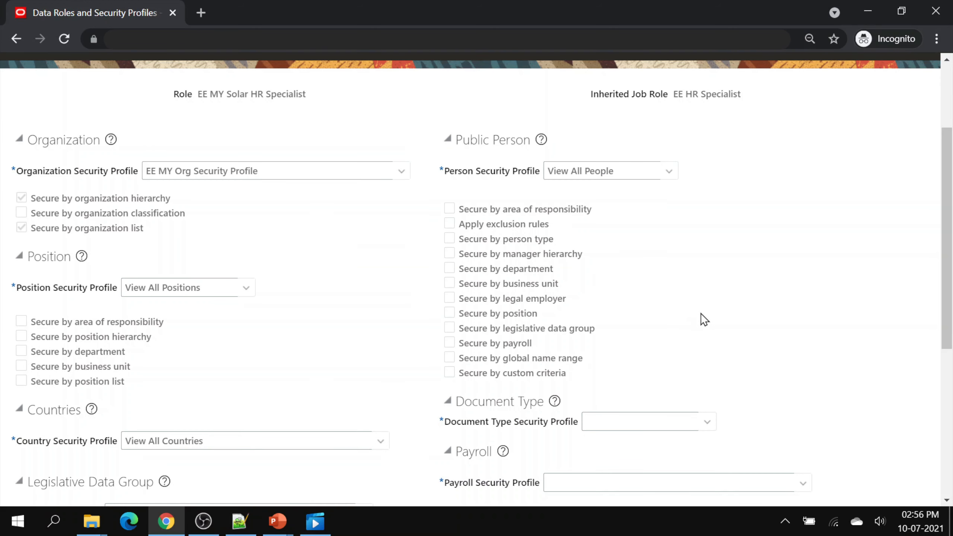
# - Set View All Document Types, View All Payrolls and View All Flows
pyautogui.scroll(-3, 700, 312)
pyautogui.click(709, 273)
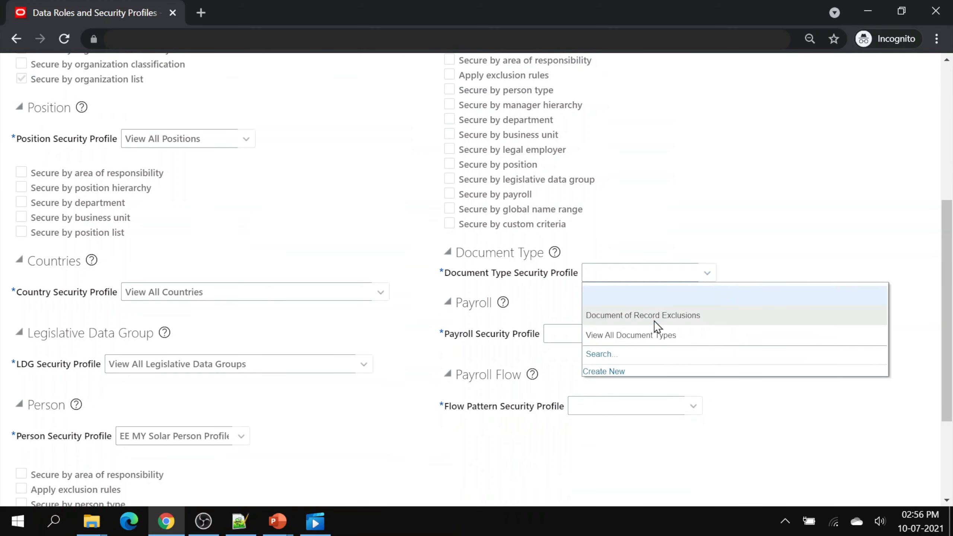
pyautogui.click(647, 335)
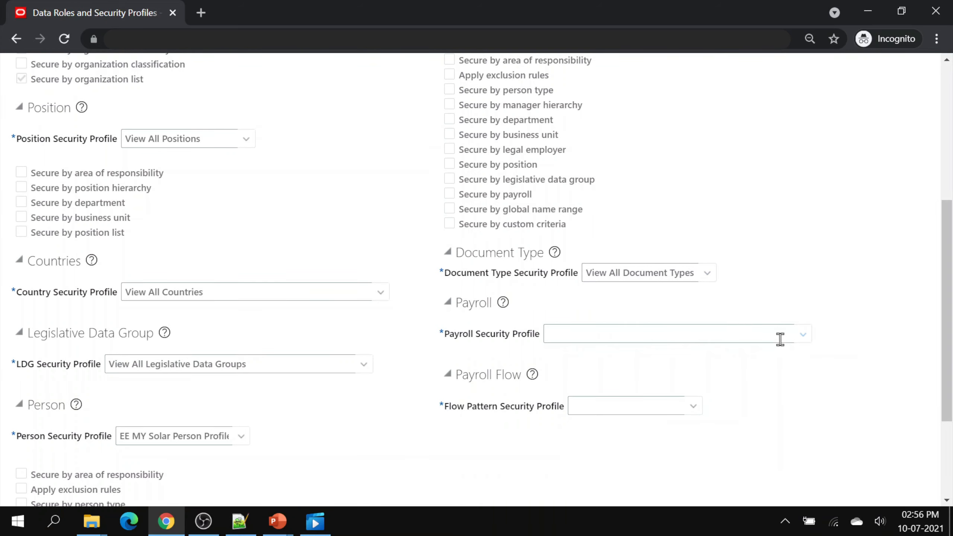
pyautogui.click(752, 340)
pyautogui.click(635, 358)
pyautogui.click(694, 405)
pyautogui.click(476, 430)
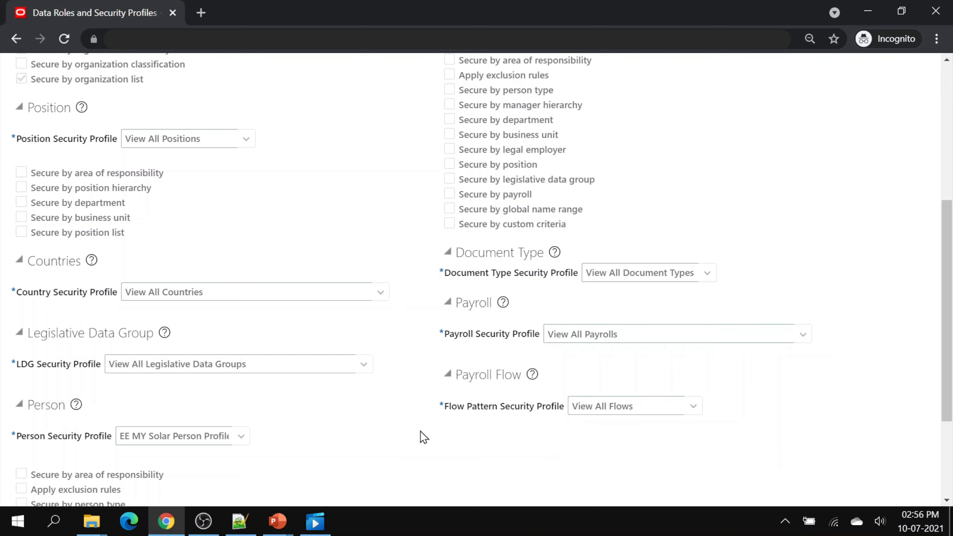
pyautogui.scroll(-1, 420, 431)
pyautogui.scroll(2, 404, 409)
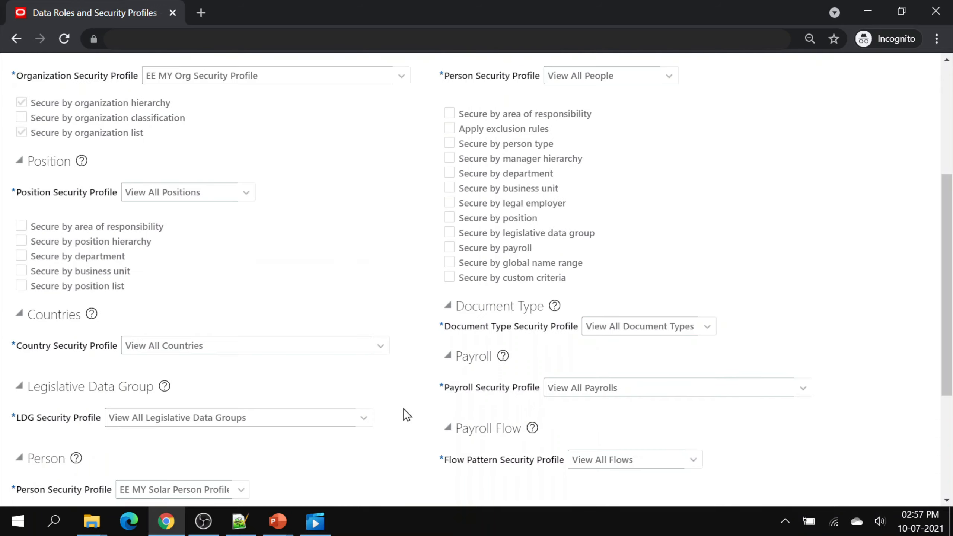
pyautogui.scroll(6, 403, 409)
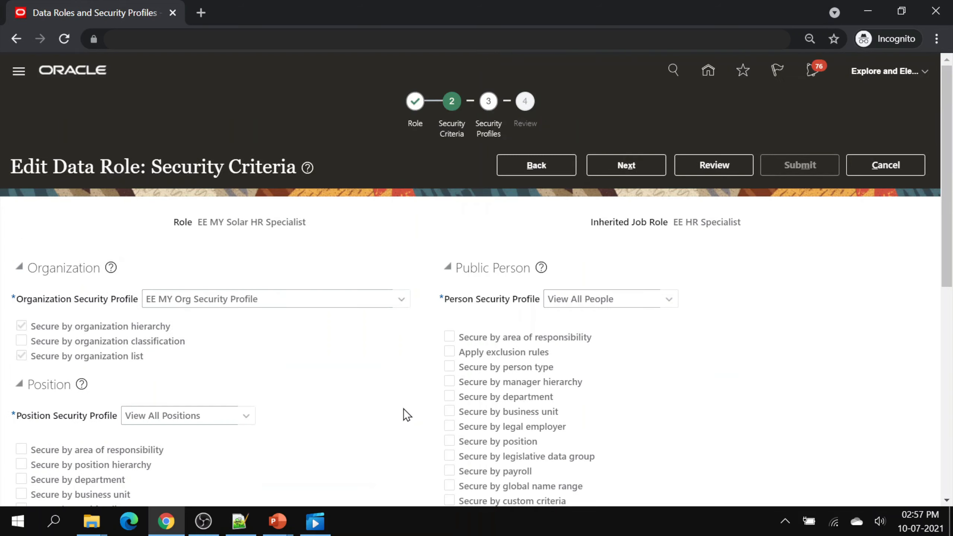
# - Check the review summary of the EE MY Solar HR Specialist data role and submit it
pyautogui.click(690, 167)
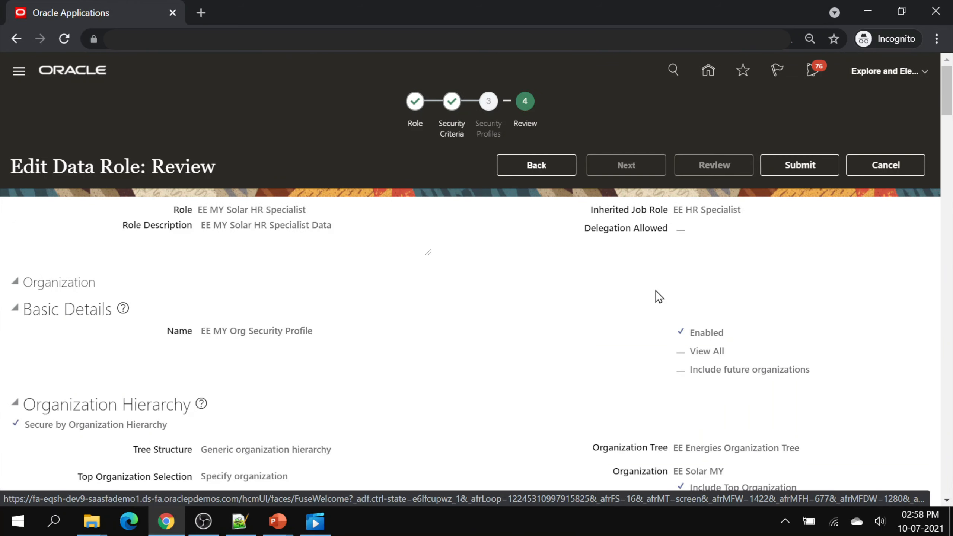
pyautogui.click(794, 165)
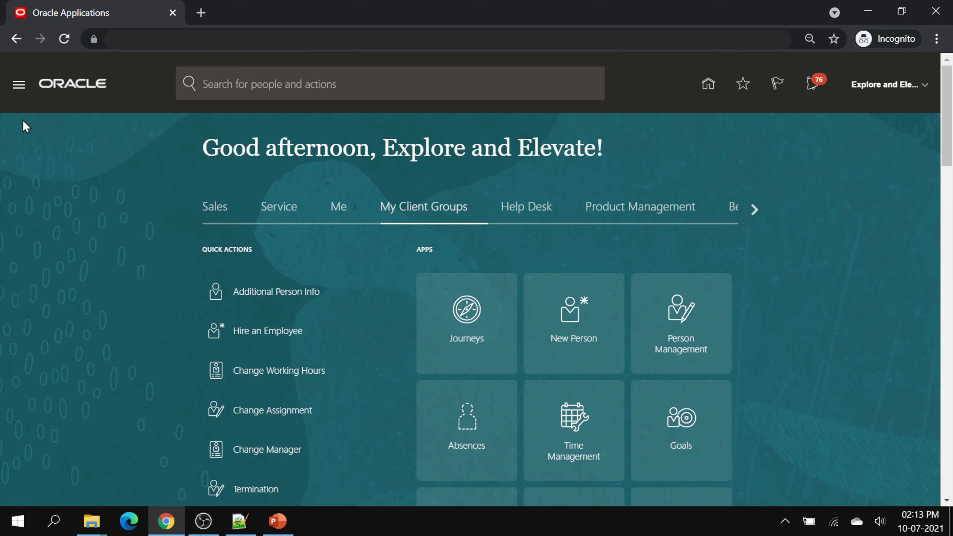
# - Go to the Security Console's Users page and begin a blank new user account
pyautogui.click(18, 88)
pyautogui.scroll(-8, 88, 203)
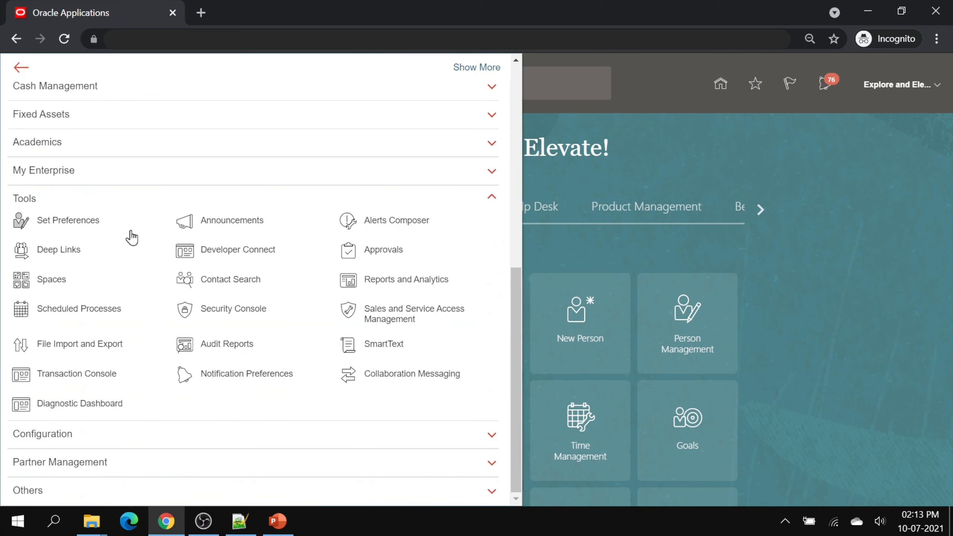
pyautogui.click(233, 310)
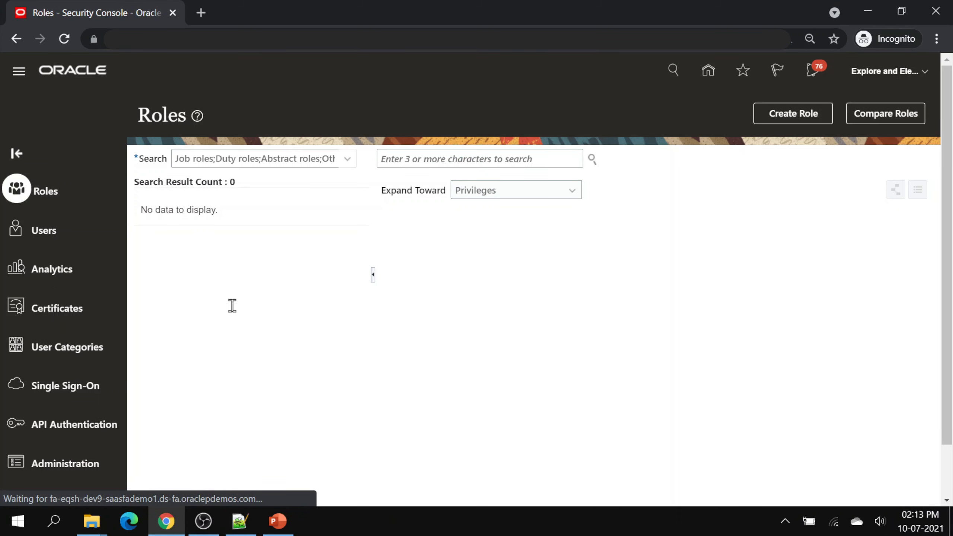
pyautogui.click(56, 231)
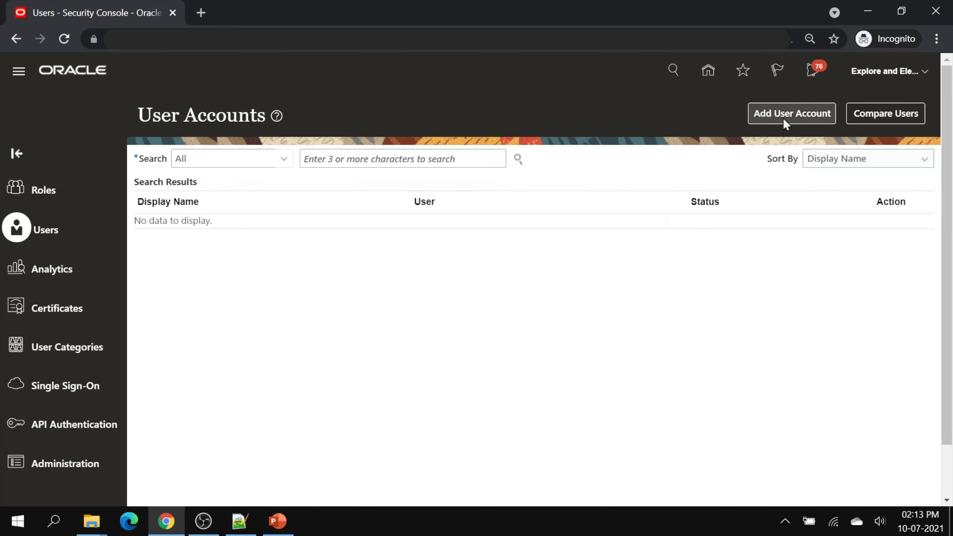
pyautogui.click(783, 115)
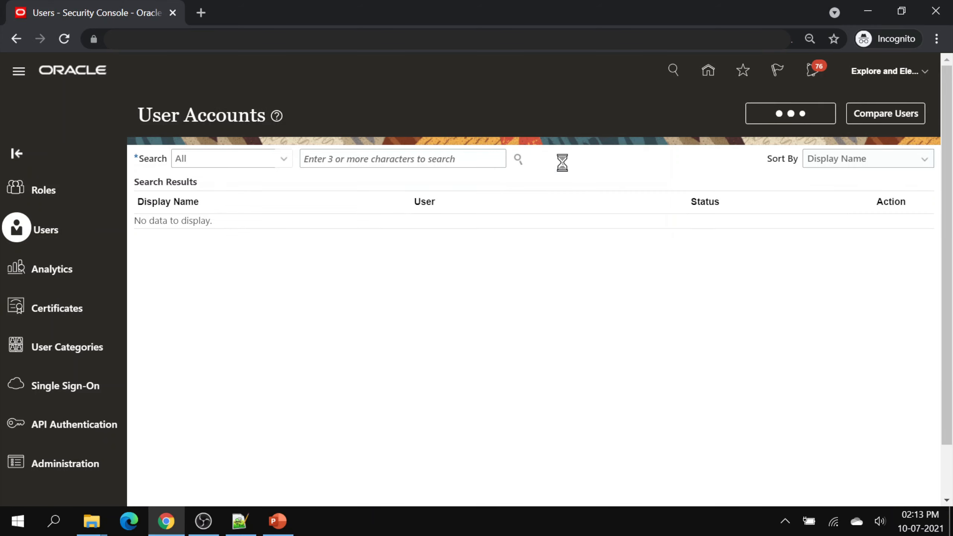
pyautogui.click(657, 214)
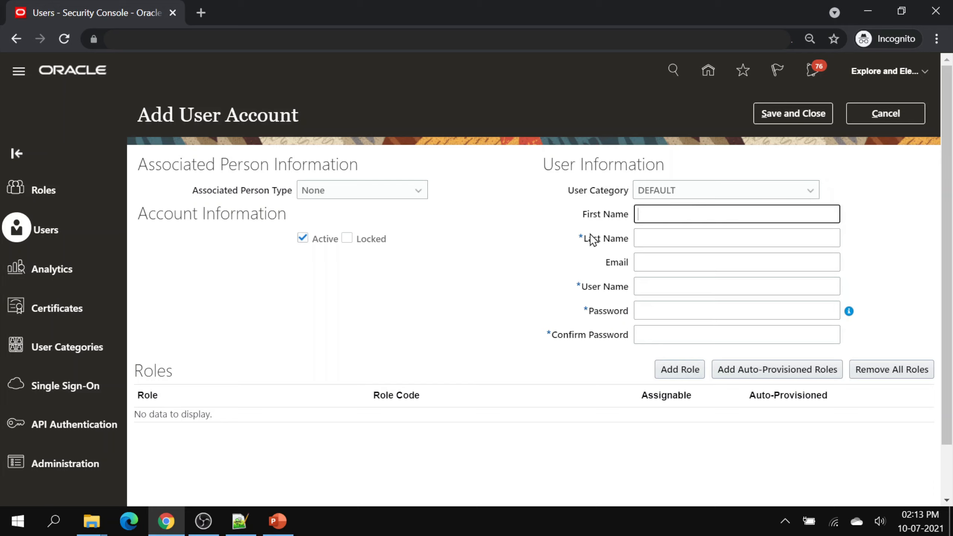
# - Enter first name 'Malaysia', last name 'HR Specialist' and user name 'MY.HR'
pyautogui.write('Malaysia')
pyautogui.press('Tab')
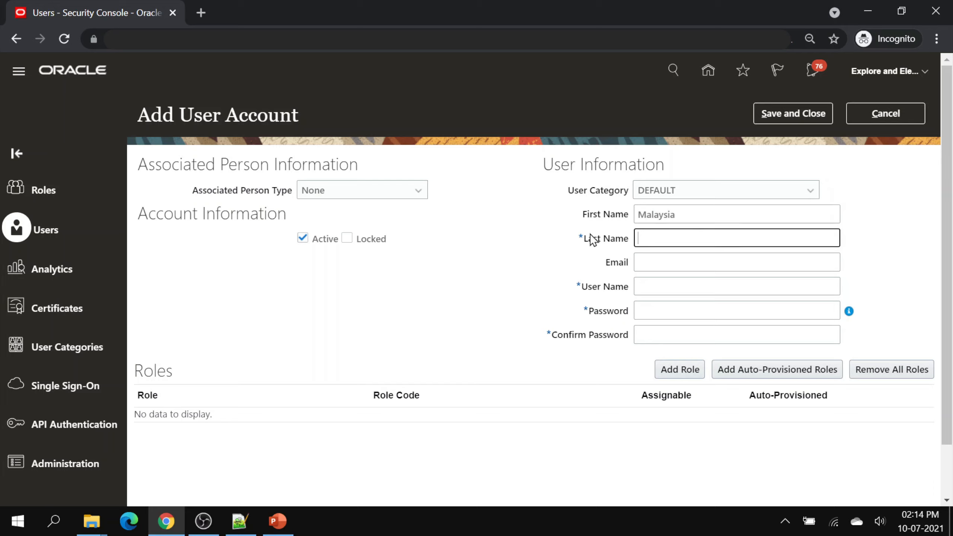
pyautogui.write('HR Specialist')
pyautogui.press('Tab')
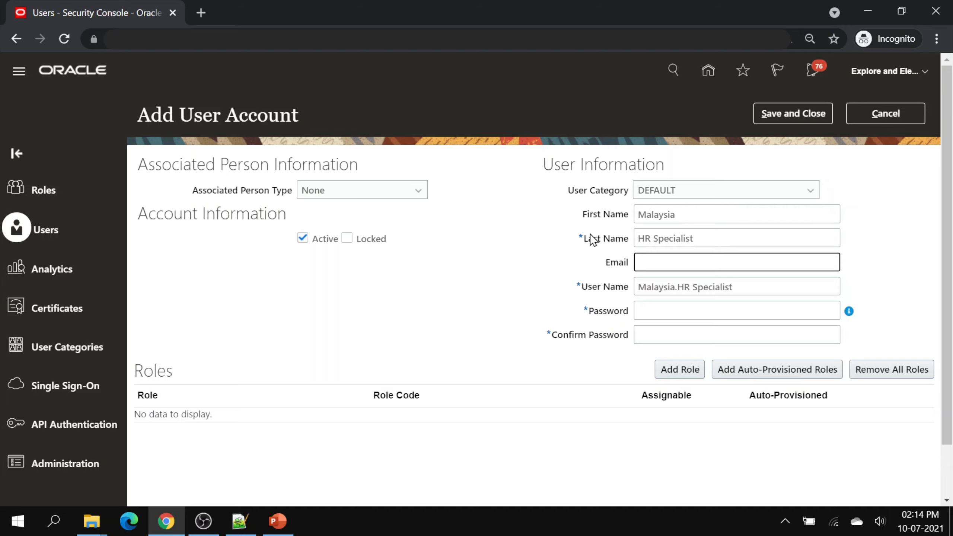
pyautogui.press('Tab')
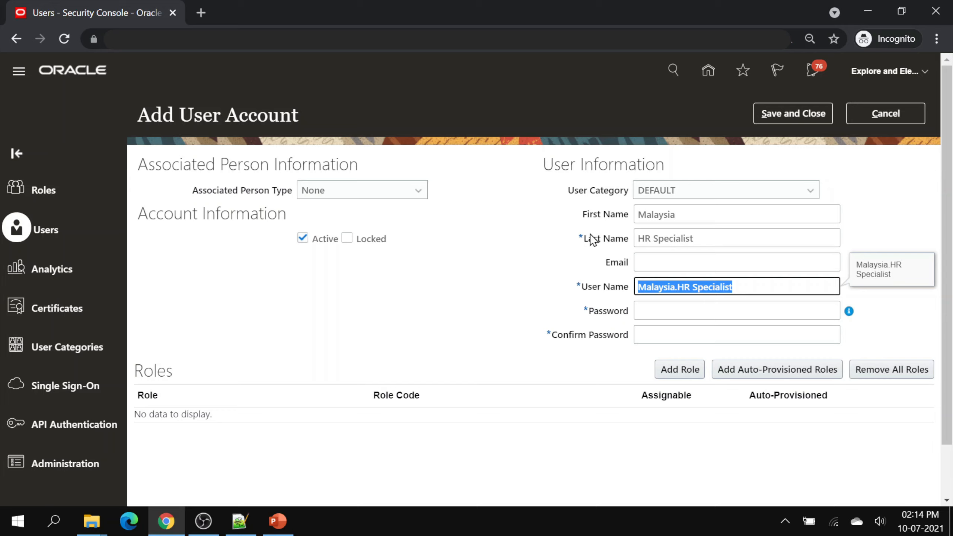
pyautogui.write('MY.HR')
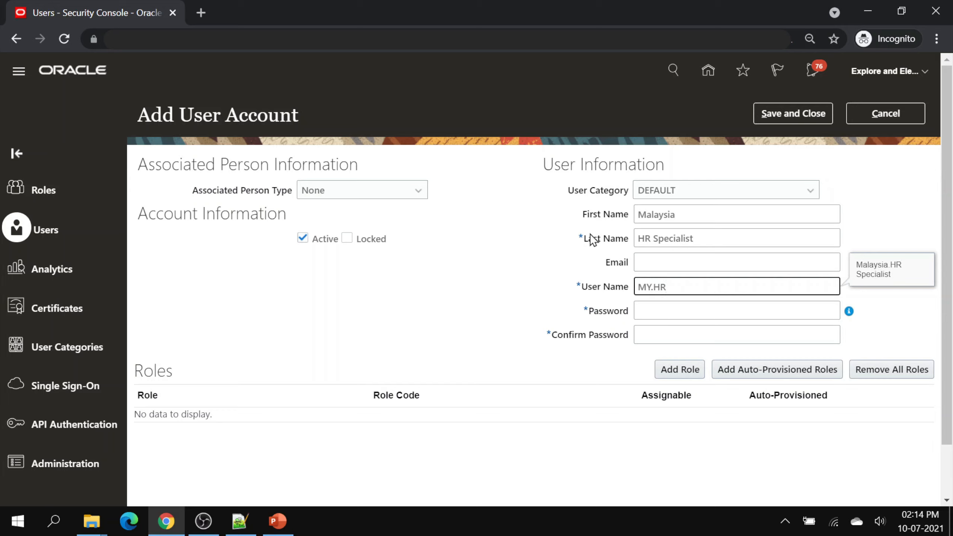
# - Enter the account password and confirm it
pyautogui.press('Tab')
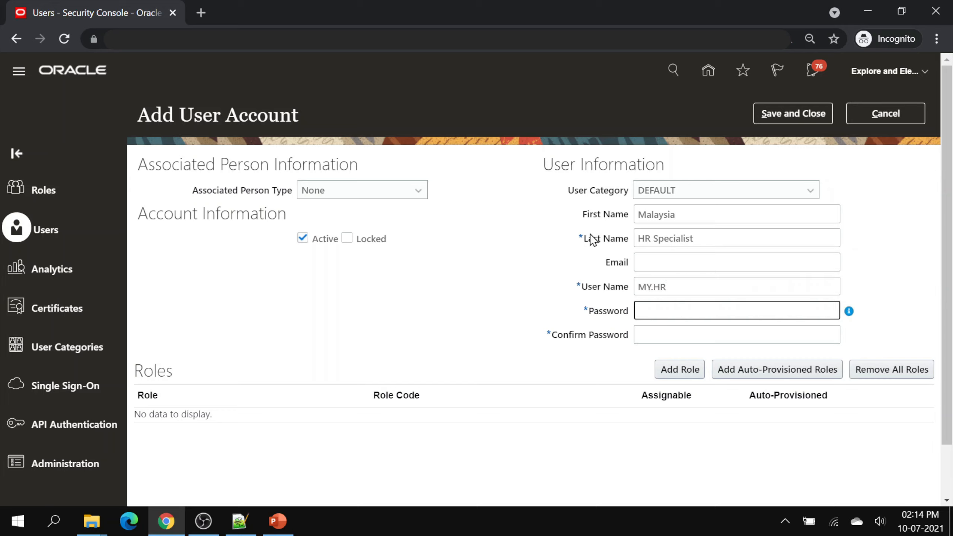
pyautogui.write('Welcome1')
pyautogui.press('Tab')
pyautogui.write('Welcome')
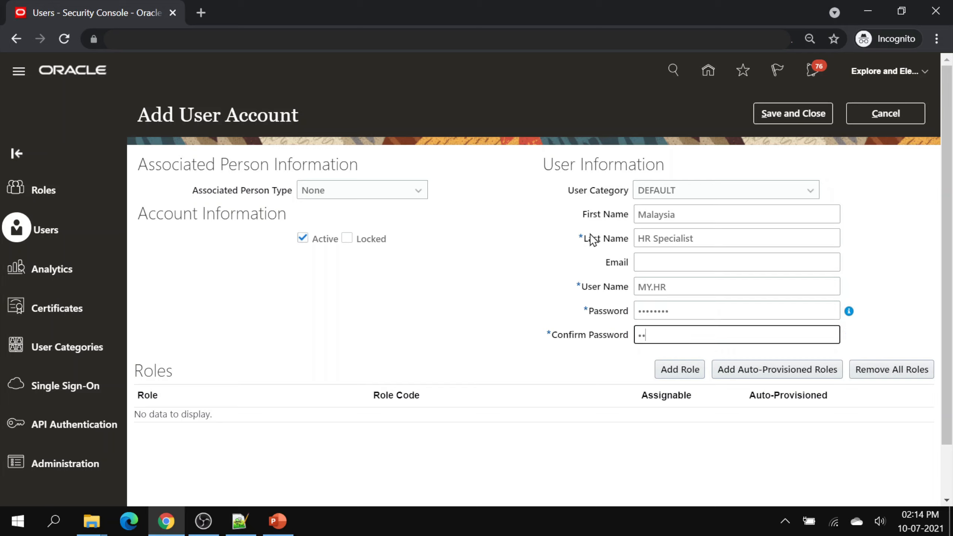
pyautogui.write('1')
pyautogui.click(573, 264)
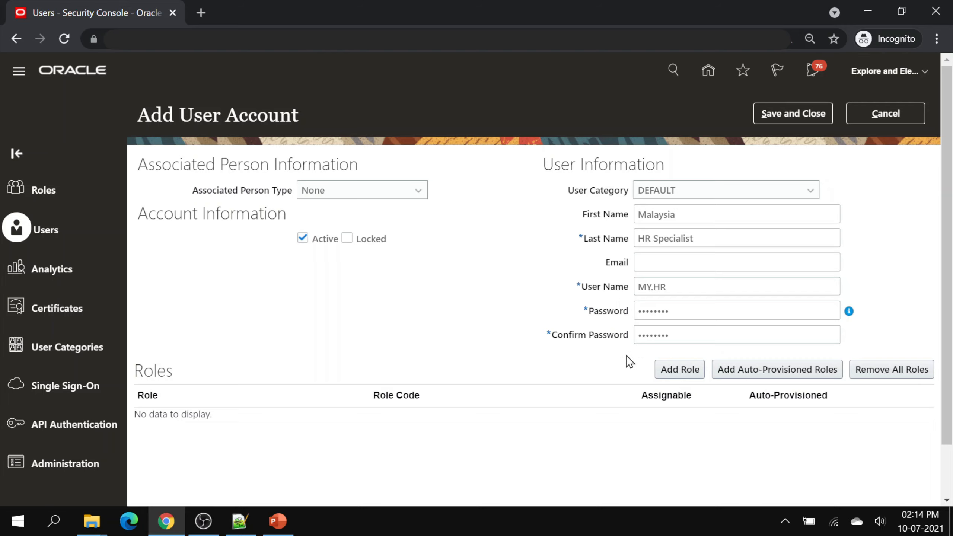
# - Search 'EE' and add the EE MY Solar HR Specialist role (EE_MY_SOLAR_HR_SPECIALIST_DATA) as a membership
pyautogui.click(690, 371)
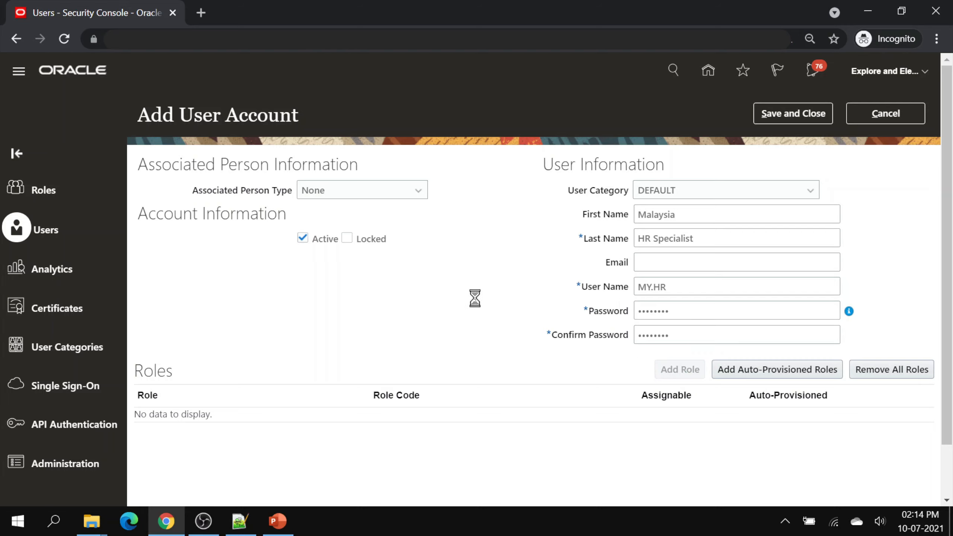
pyautogui.write('EE')
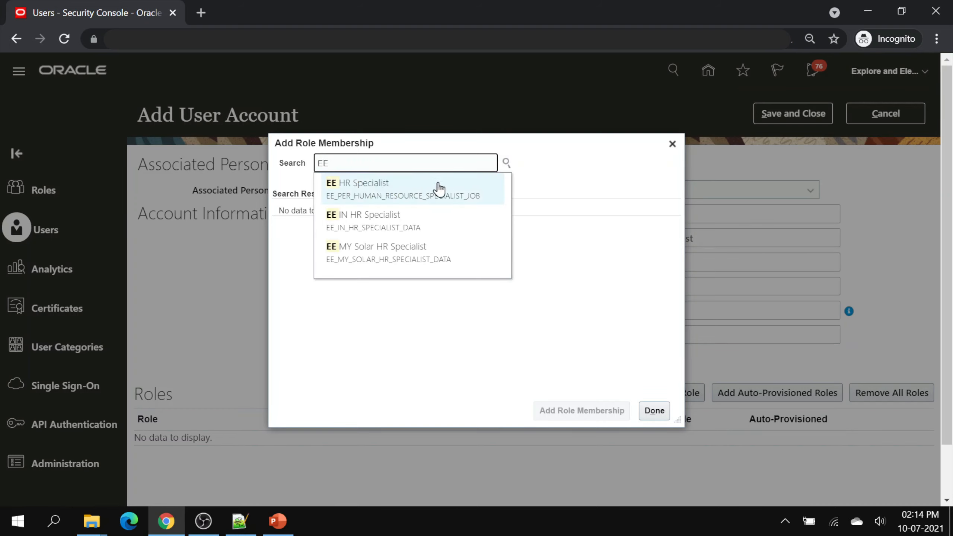
pyautogui.click(423, 253)
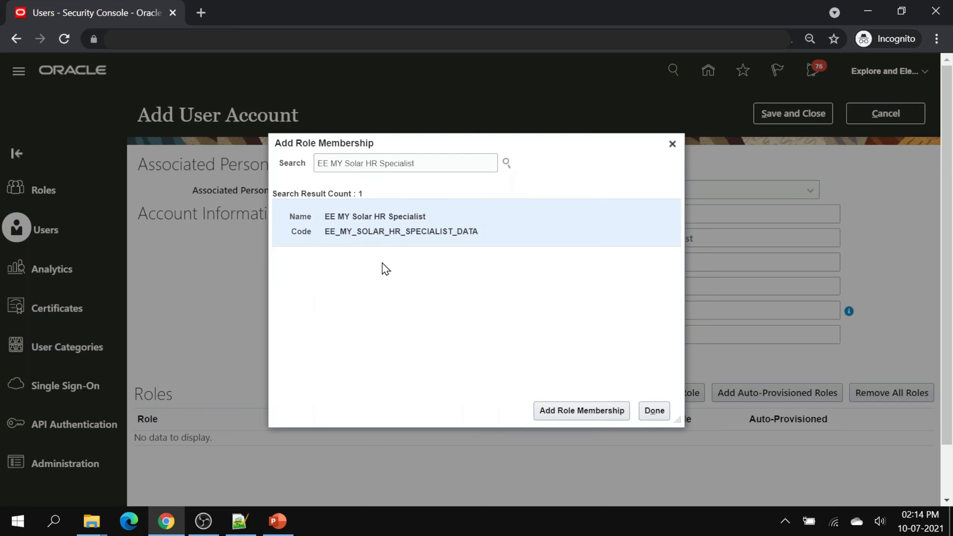
pyautogui.click(591, 411)
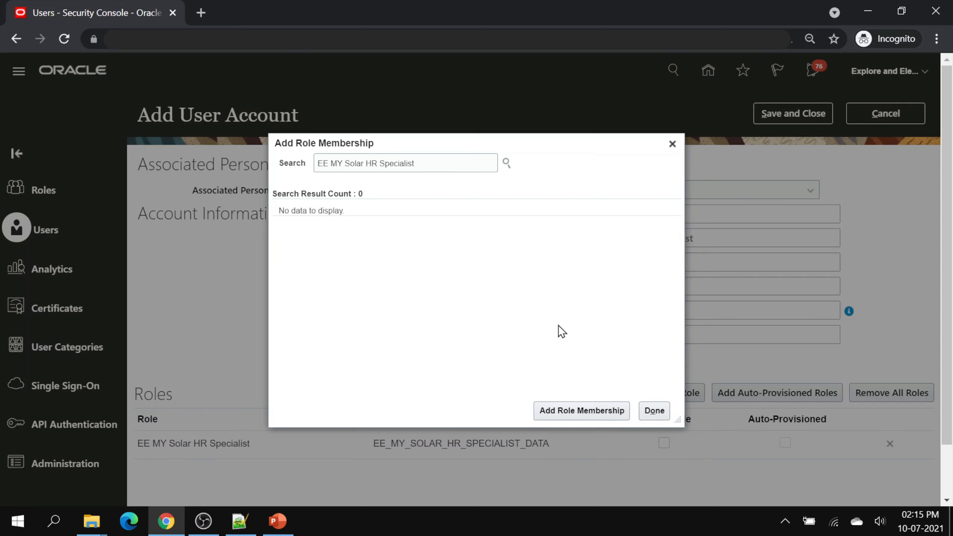
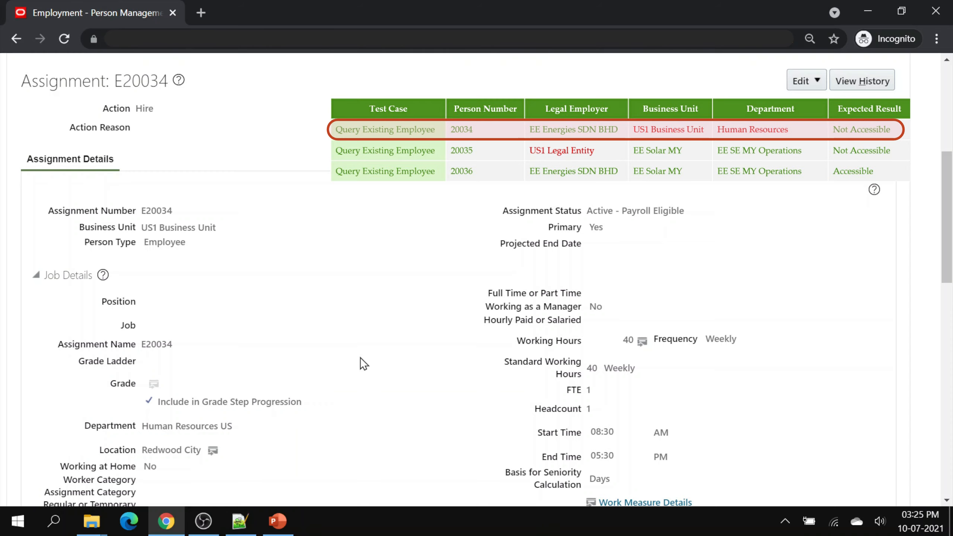
# - Close employee 20034 and review employee 20035's Employment page (US1 Legal Entity, EE SE MY Operations)
pyautogui.scroll(7, 361, 358)
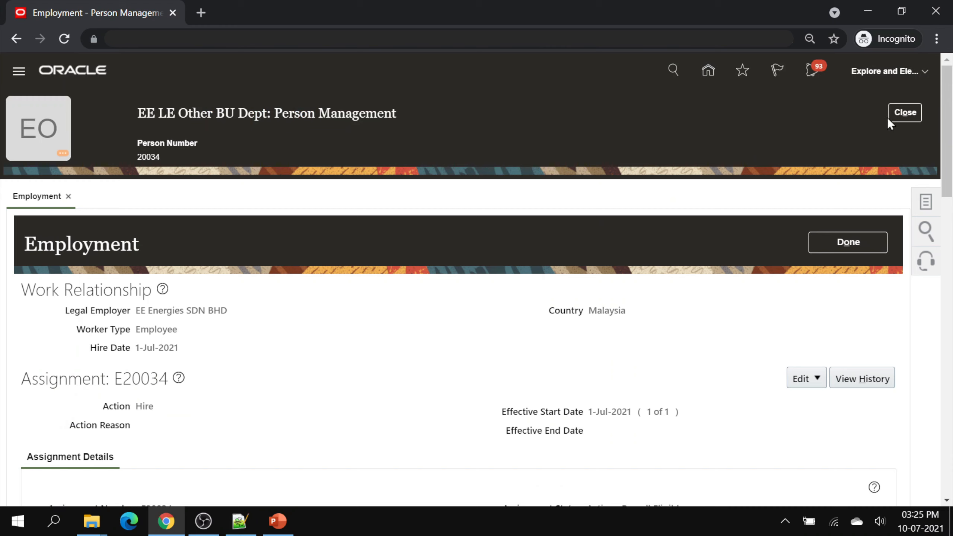
pyautogui.click(889, 117)
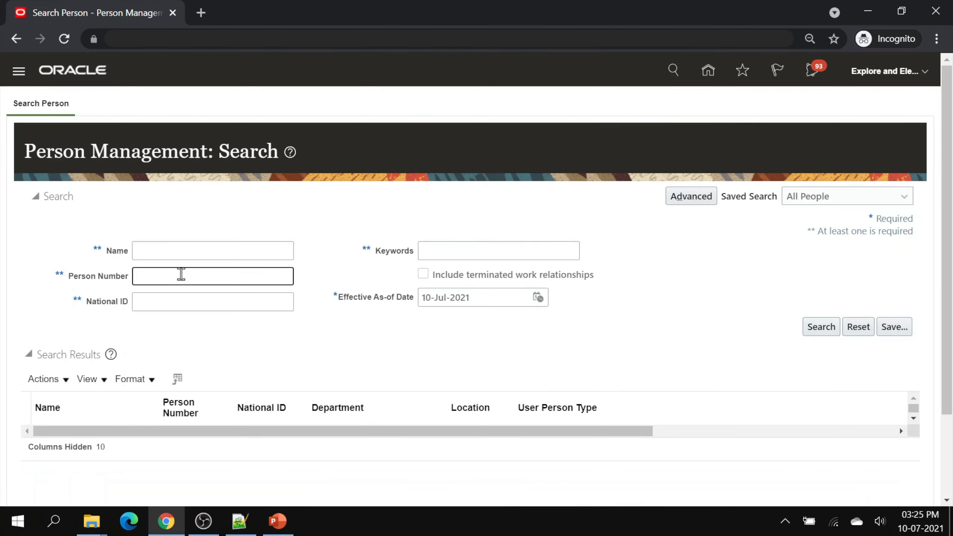
pyautogui.write('20035')
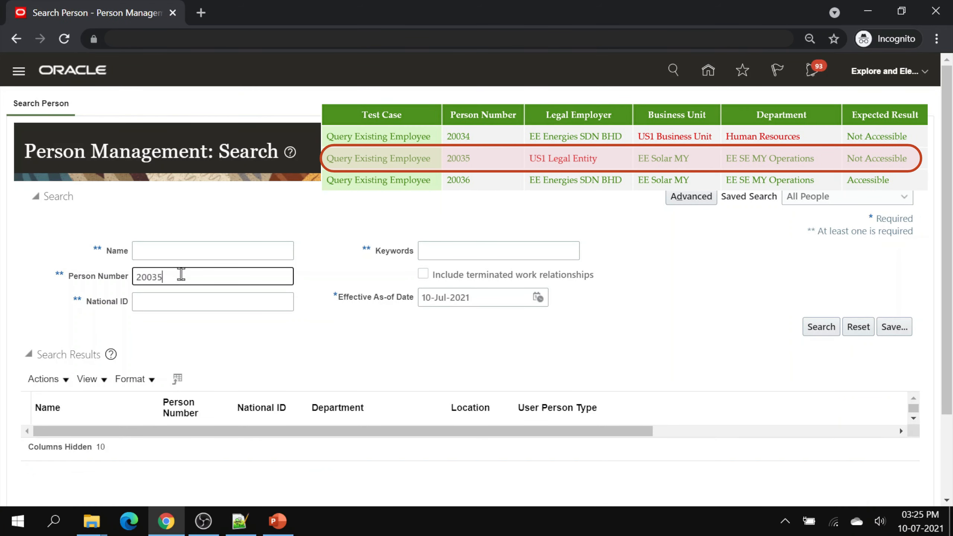
pyautogui.press('Return')
pyautogui.click(85, 437)
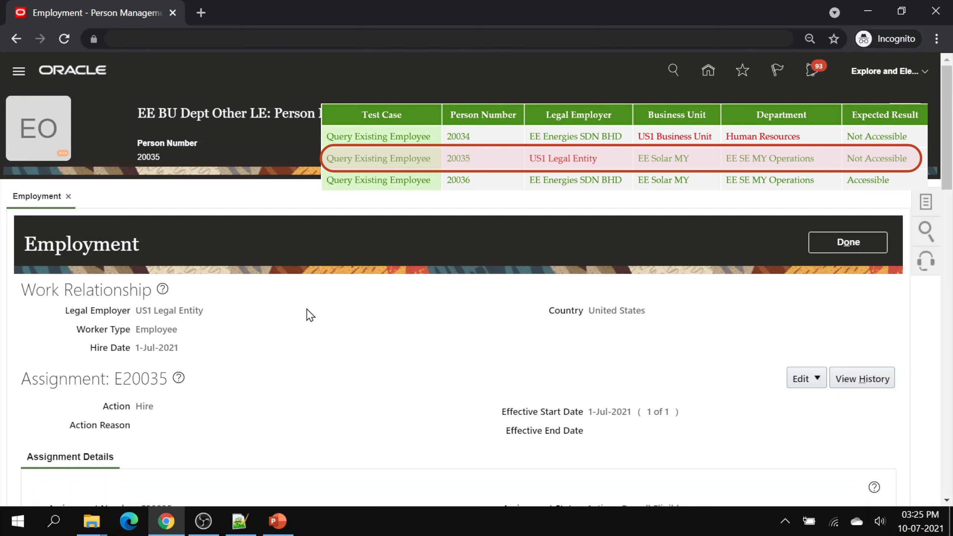
pyautogui.scroll(-3, 307, 308)
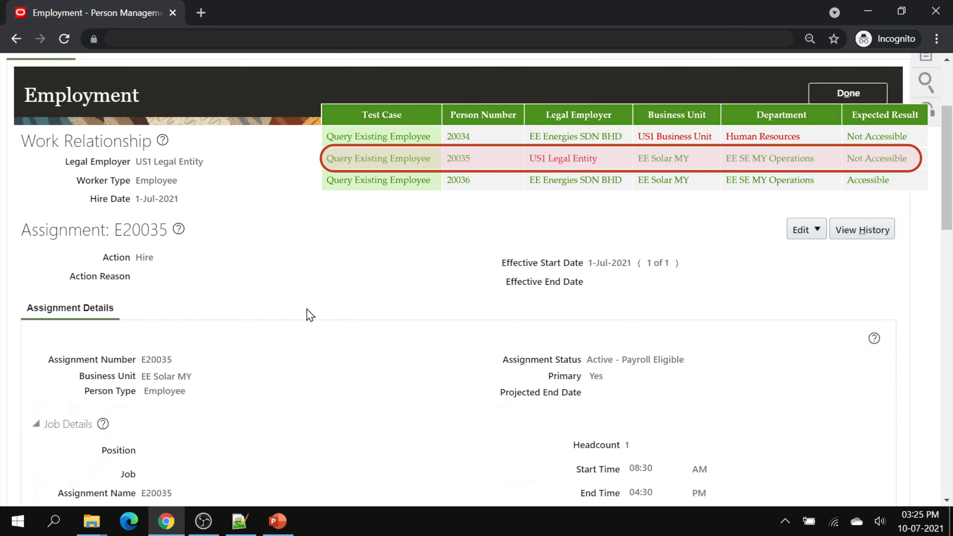
pyautogui.scroll(-3, 307, 308)
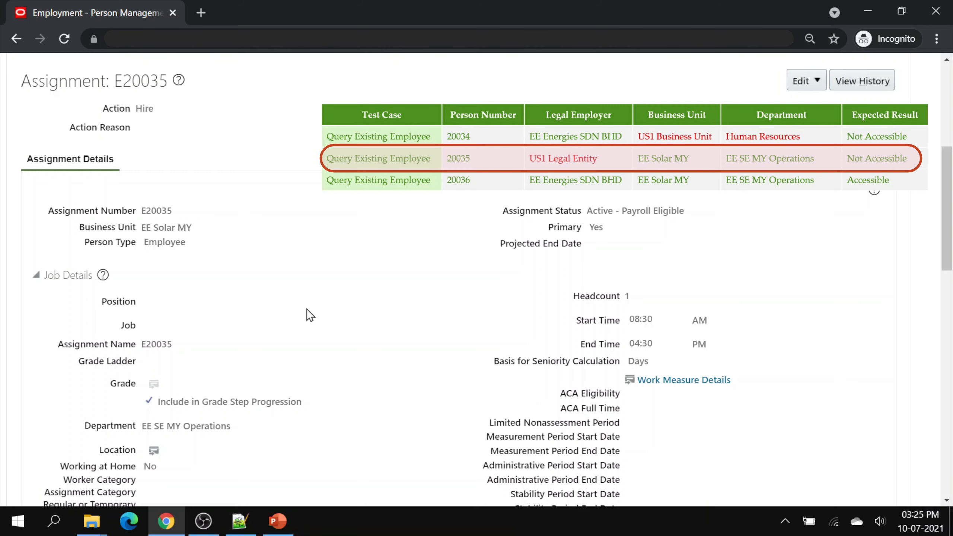
pyautogui.scroll(2, 307, 309)
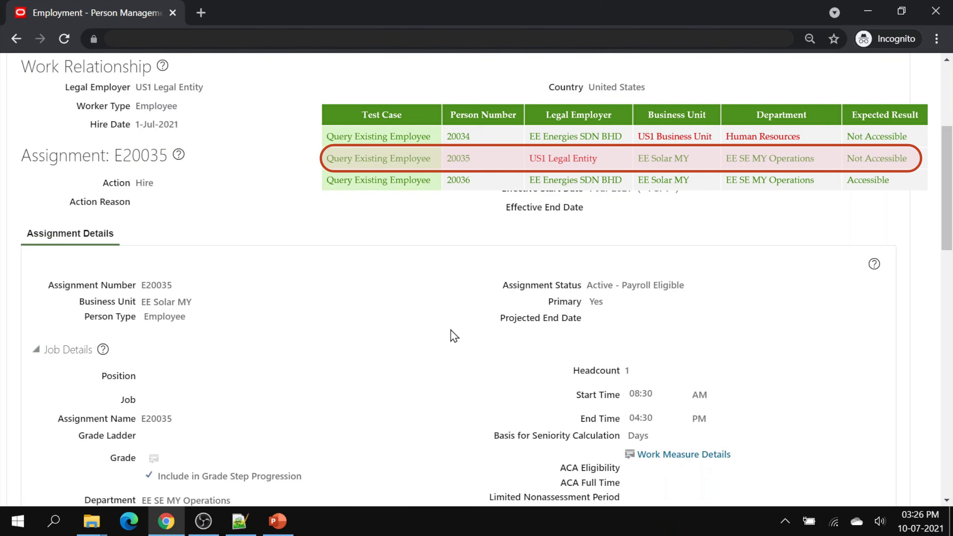
pyautogui.scroll(5, 450, 334)
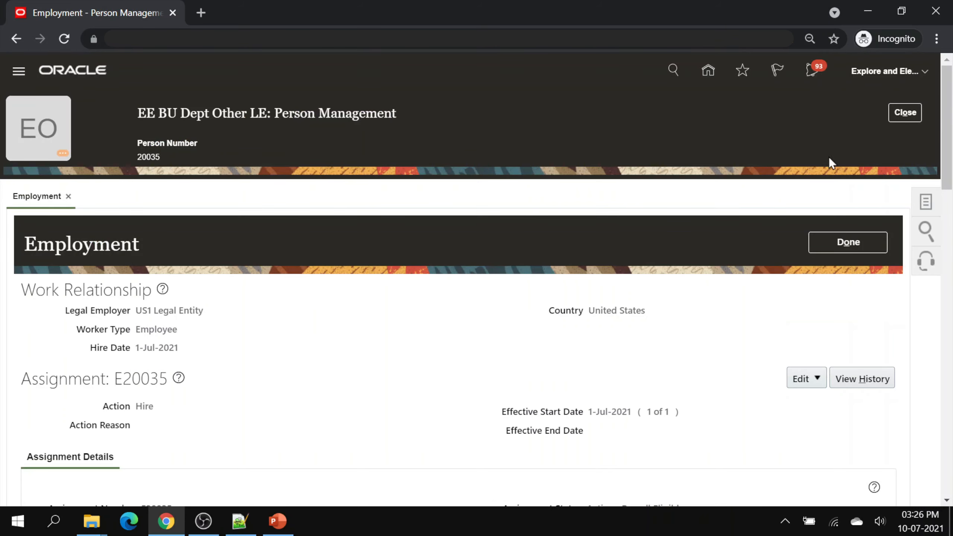
# - Search person number 20036 and review its assignment details in EE SE MY Operations
pyautogui.click(893, 113)
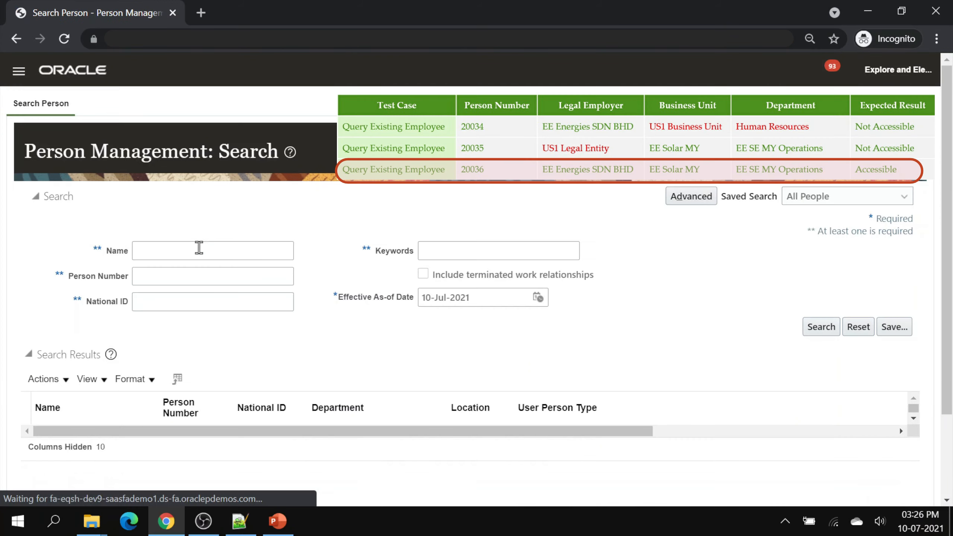
pyautogui.click(159, 276)
pyautogui.write('20036')
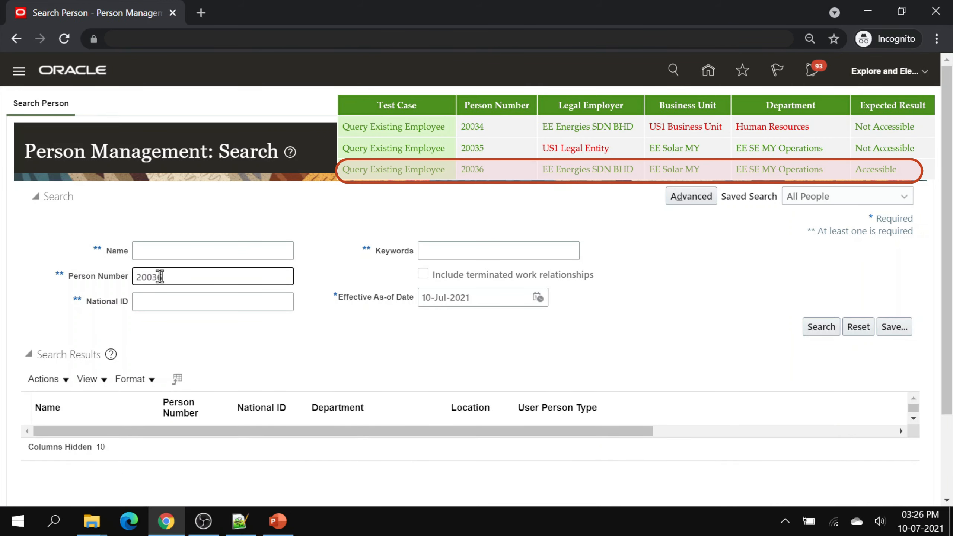
pyautogui.press('Return')
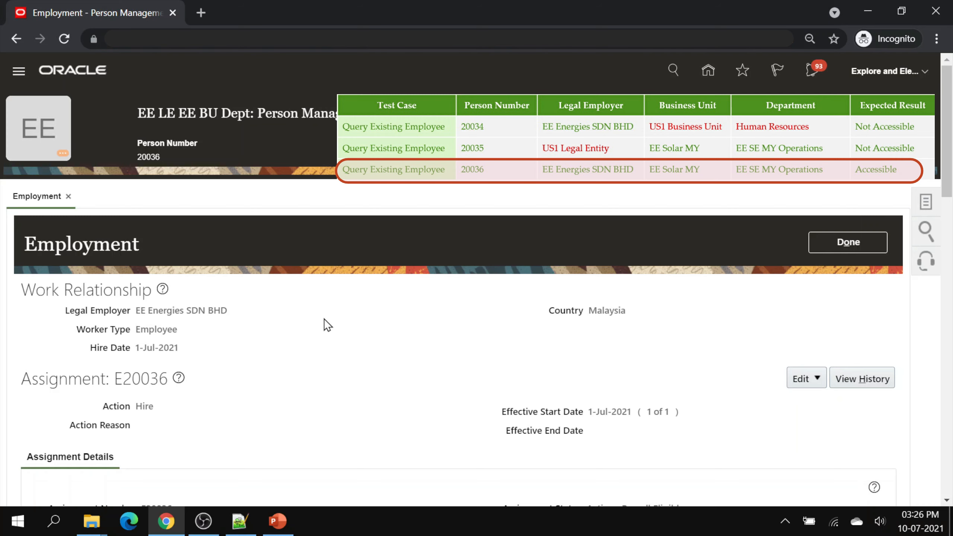
pyautogui.scroll(-5, 323, 318)
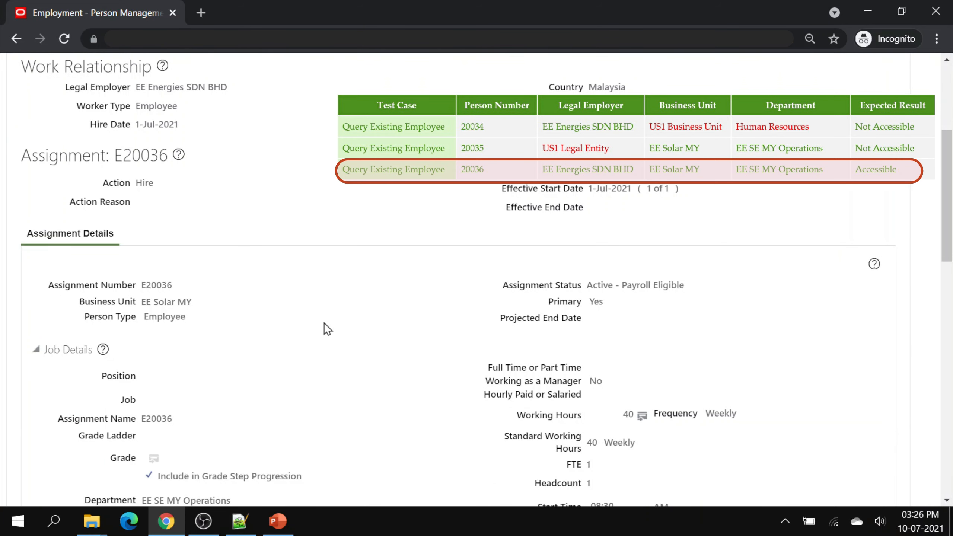
pyautogui.scroll(-2, 325, 324)
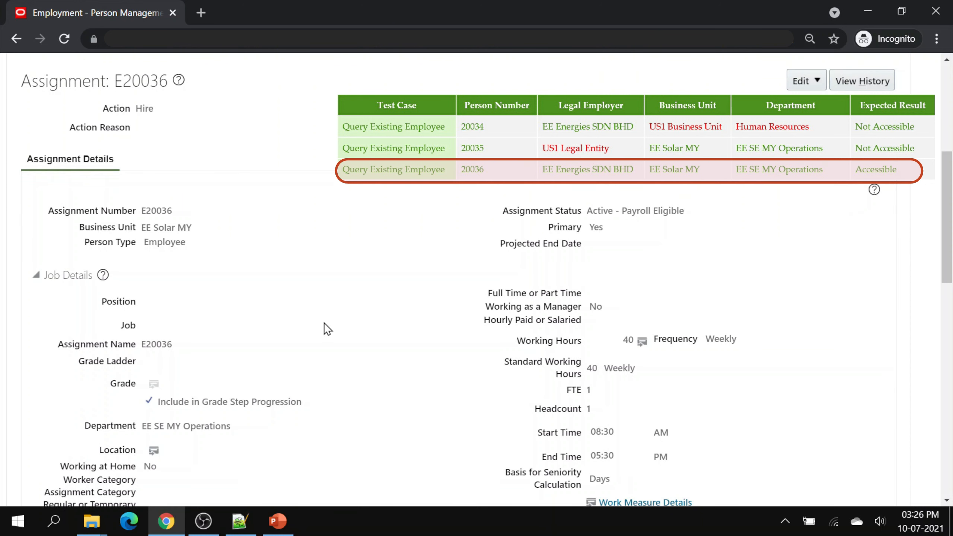
pyautogui.scroll(1, 409, 331)
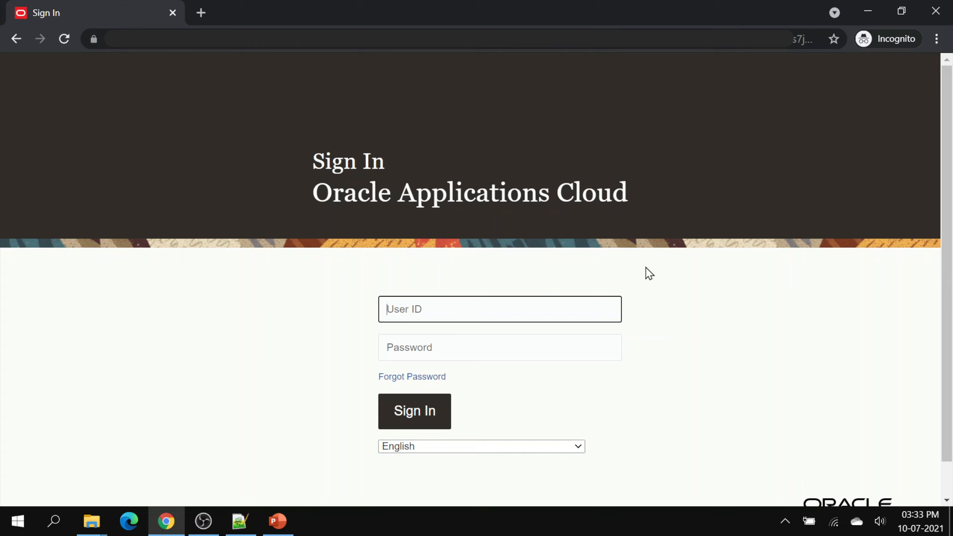
# - Sign in as the my.hr HR specialist user with its password
pyautogui.write('my.hr')
pyautogui.press('Tab')
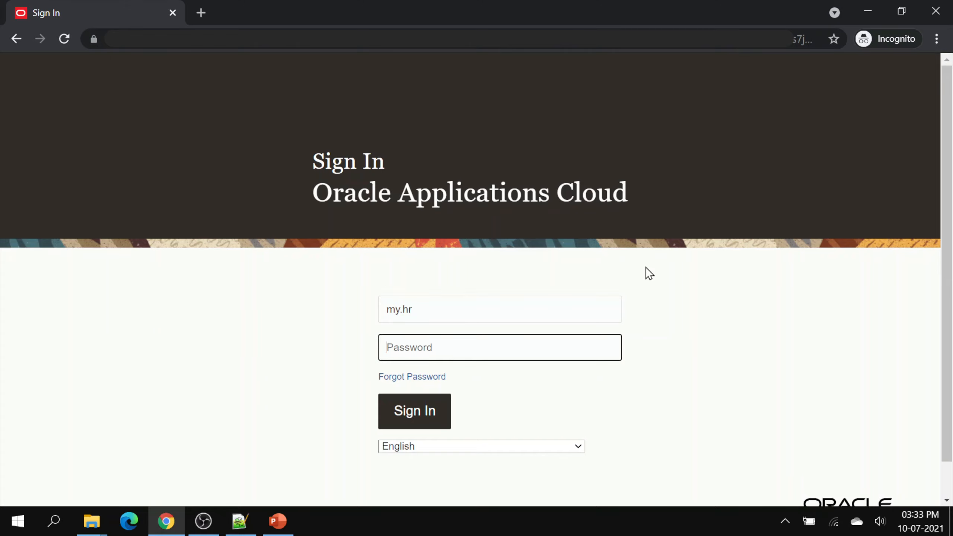
pyautogui.write('*********')
pyautogui.press('Return')
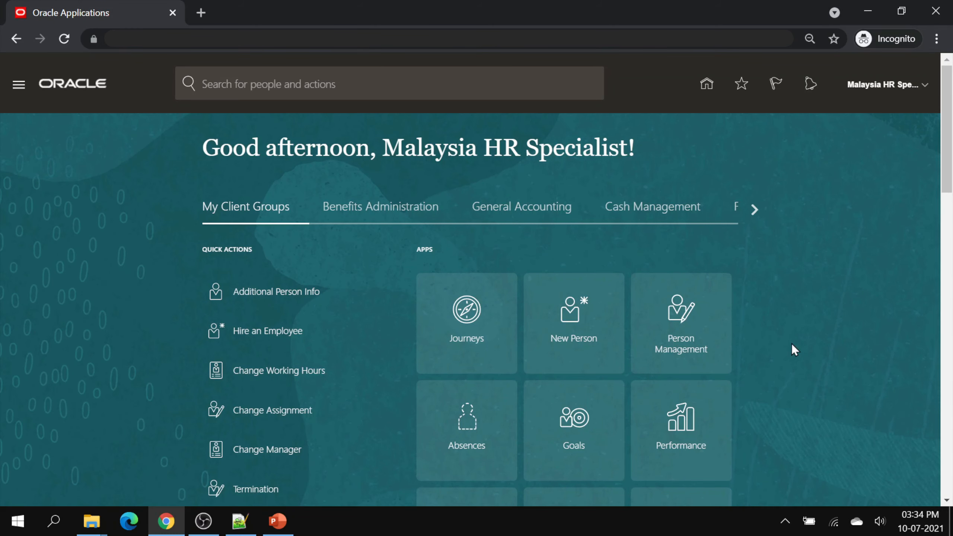
# - In Person Management, search person numbers 20034 (no result) and then 20036 (found)
pyautogui.click(688, 347)
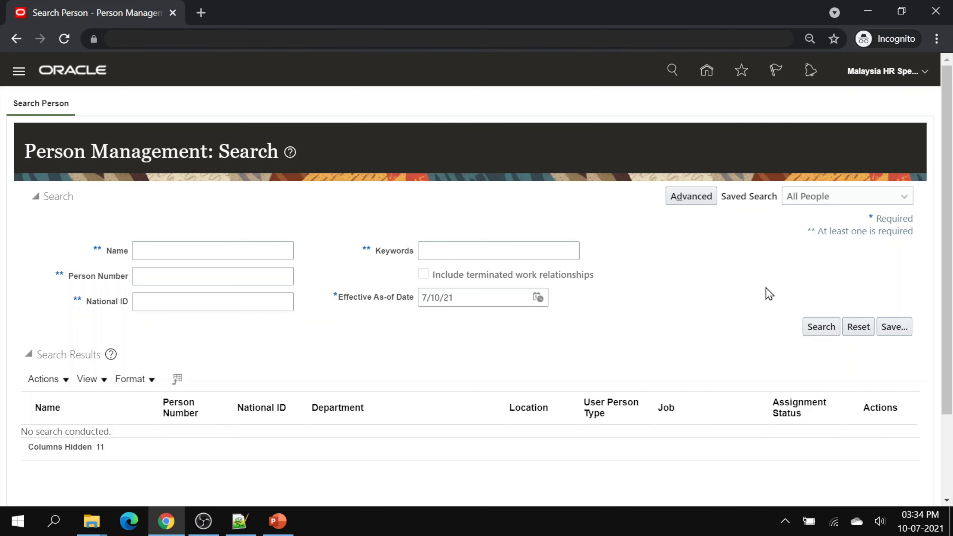
pyautogui.click(160, 272)
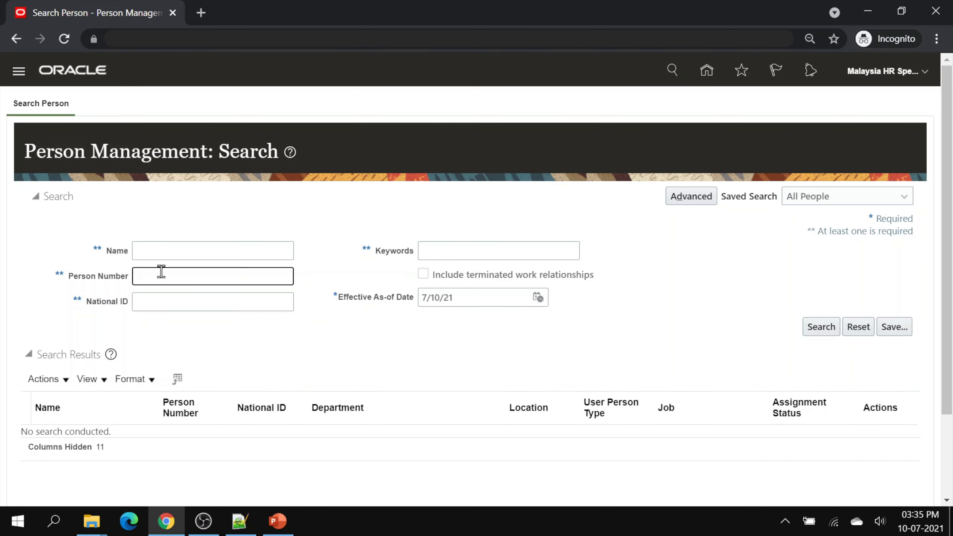
pyautogui.write('20034')
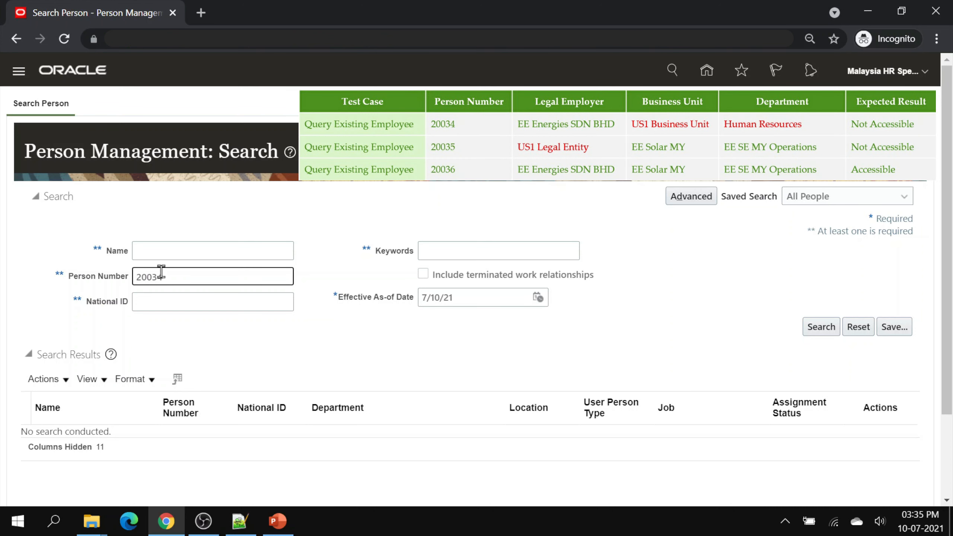
pyautogui.press('Return')
pyautogui.press('BackSpace')
pyautogui.press('BackSpace')
pyautogui.write('6')
pyautogui.press('Return')
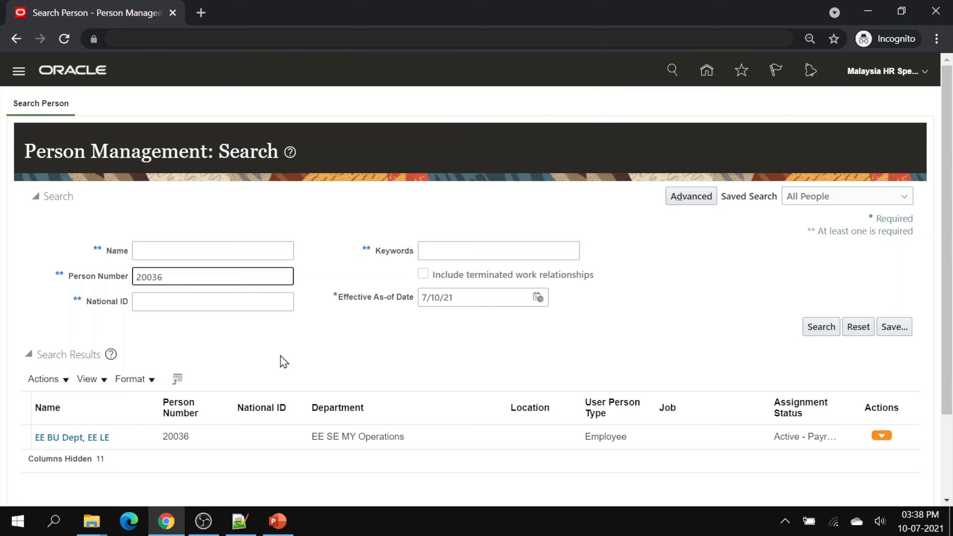
# - Start a new Hire an Employee transaction from the home page
pyautogui.click(697, 78)
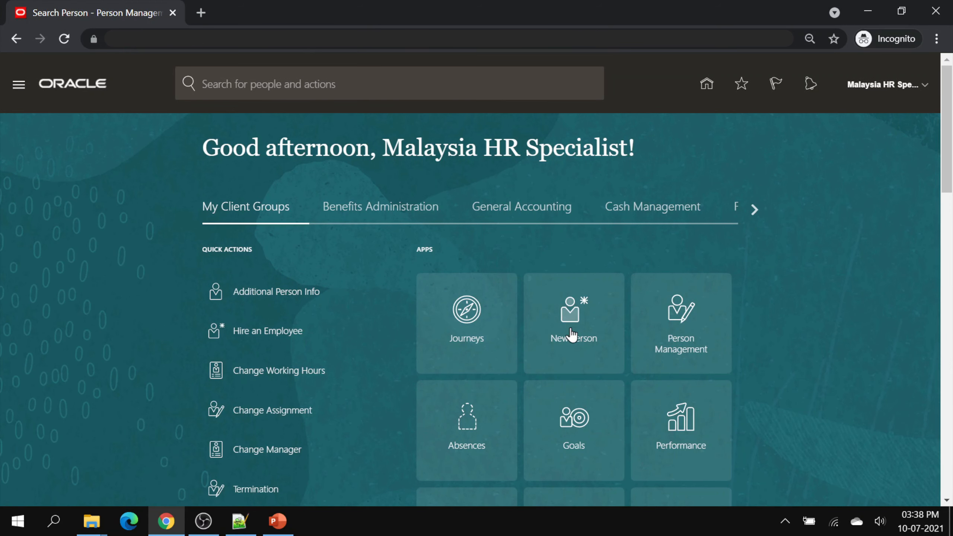
pyautogui.click(571, 333)
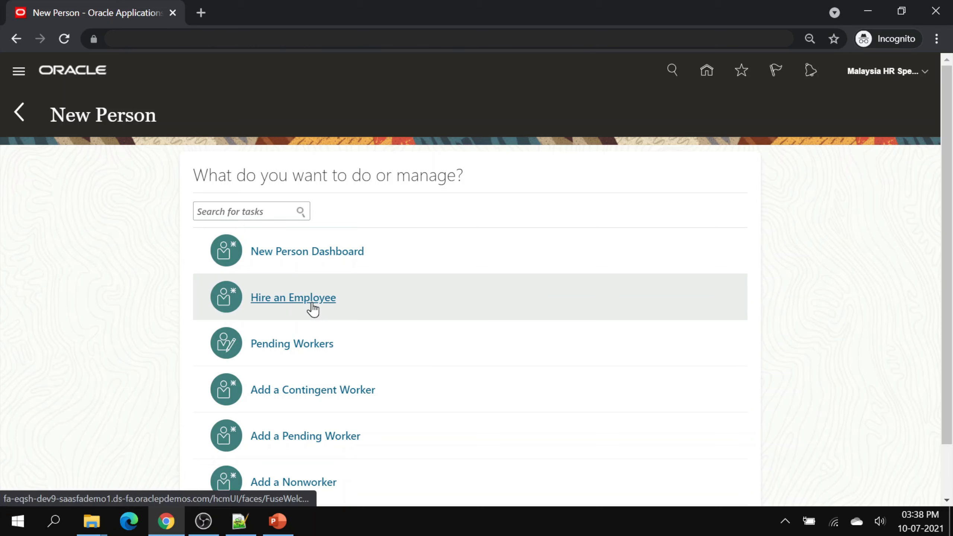
pyautogui.click(309, 300)
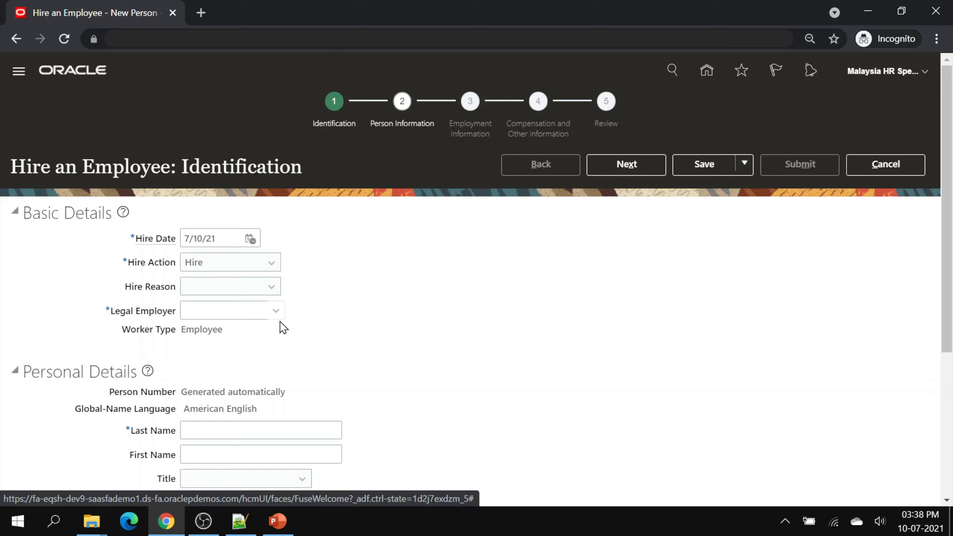
# - Set legal employer to EE Energies SDN BHD via advanced search for names not equal to XX
pyautogui.click(277, 310)
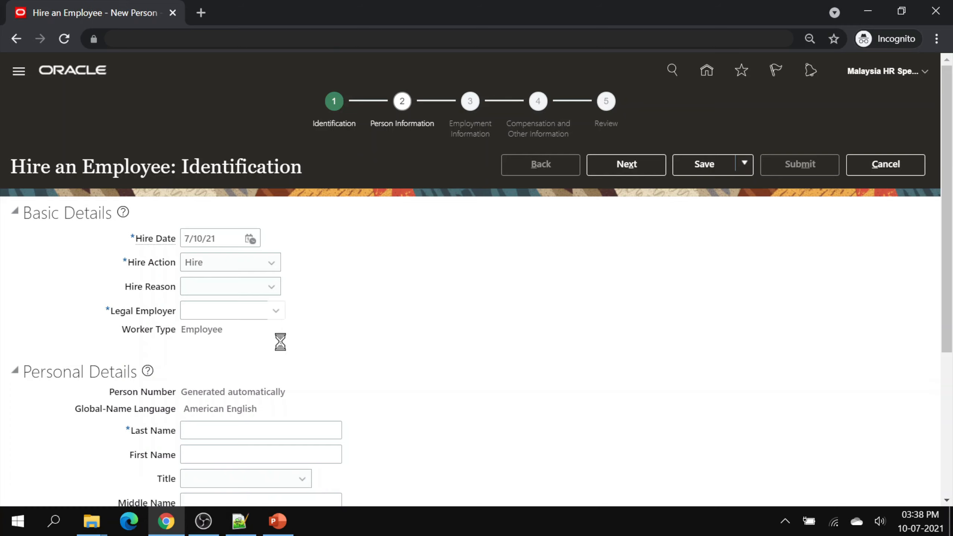
pyautogui.click(200, 352)
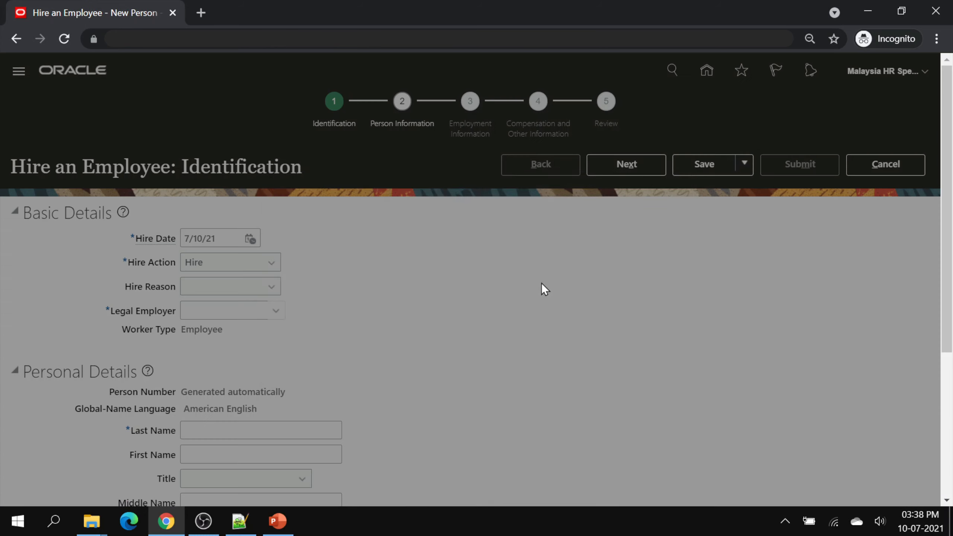
pyautogui.click(652, 216)
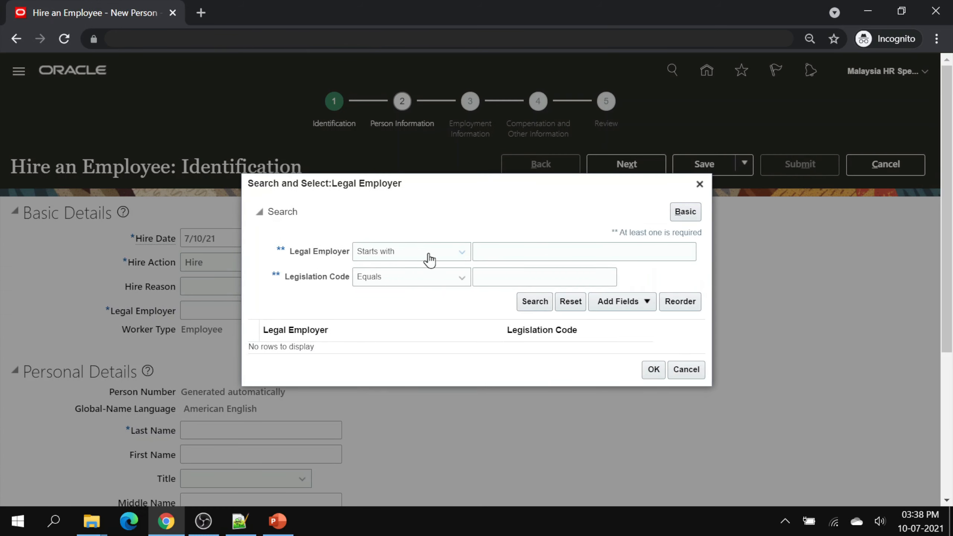
pyautogui.click(426, 255)
pyautogui.click(412, 327)
pyautogui.click(575, 249)
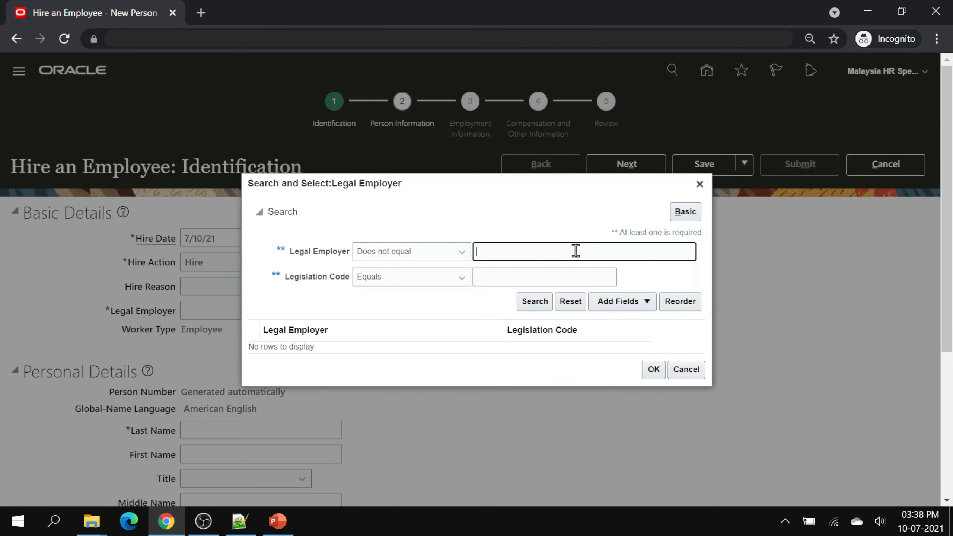
pyautogui.write('XX')
pyautogui.click(534, 301)
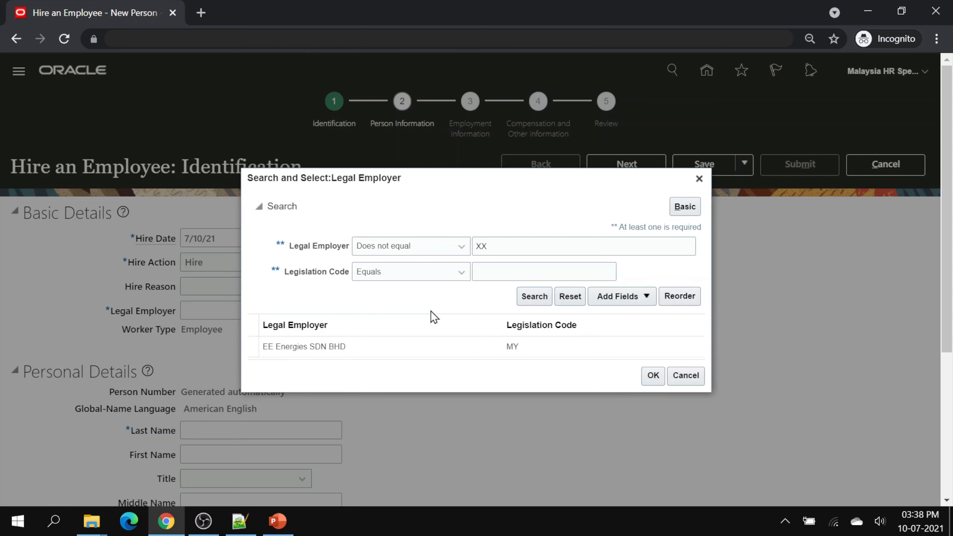
pyautogui.click(552, 347)
pyautogui.click(652, 375)
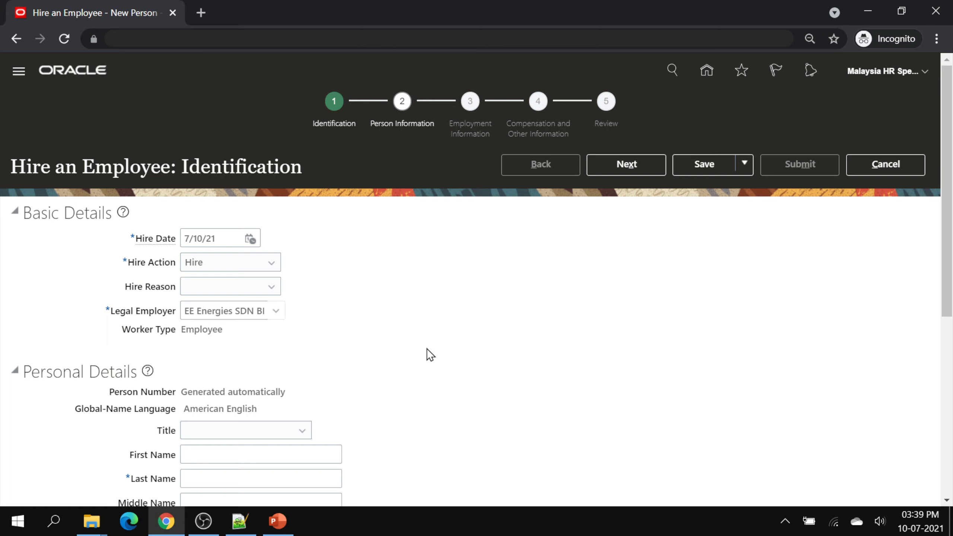
# - Enter the new hire's first and last name and continue to Person Information
pyautogui.scroll(-2, 427, 349)
pyautogui.write('Ex')
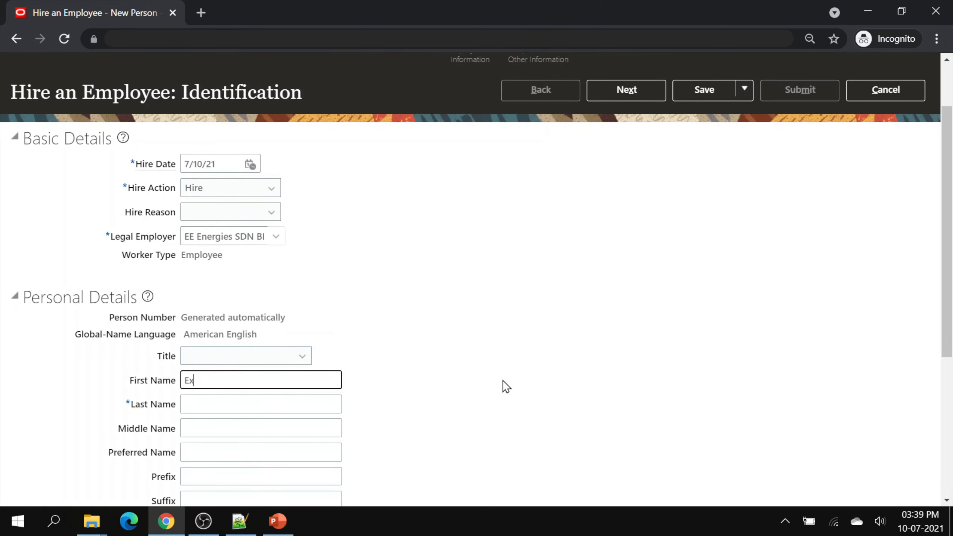
pyautogui.write('plore')
pyautogui.press('Tab')
pyautogui.write('E')
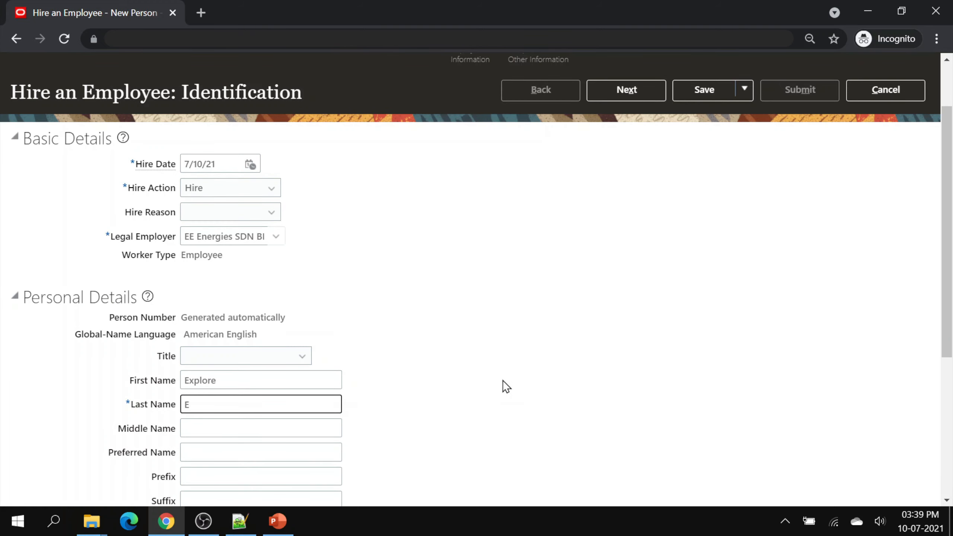
pyautogui.write('levate')
pyautogui.click(428, 340)
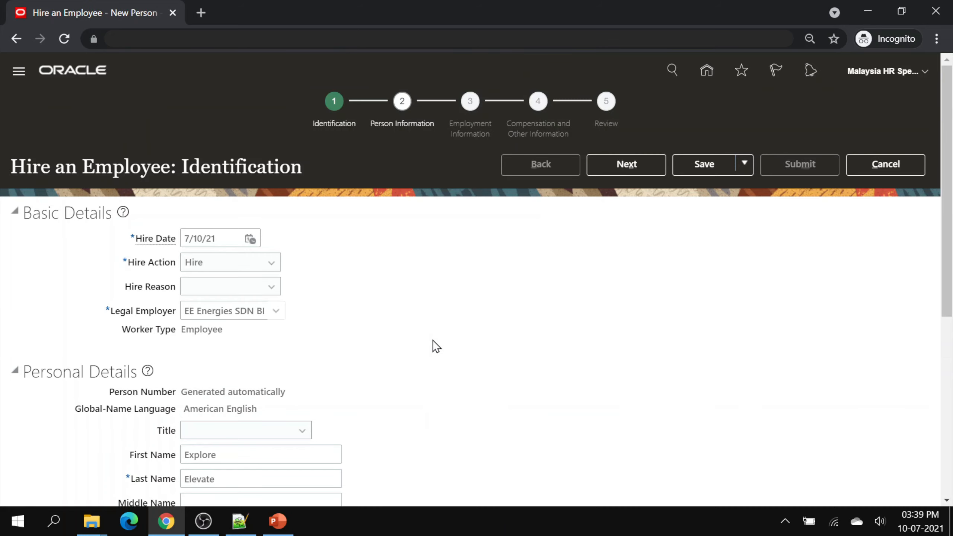
pyautogui.click(626, 164)
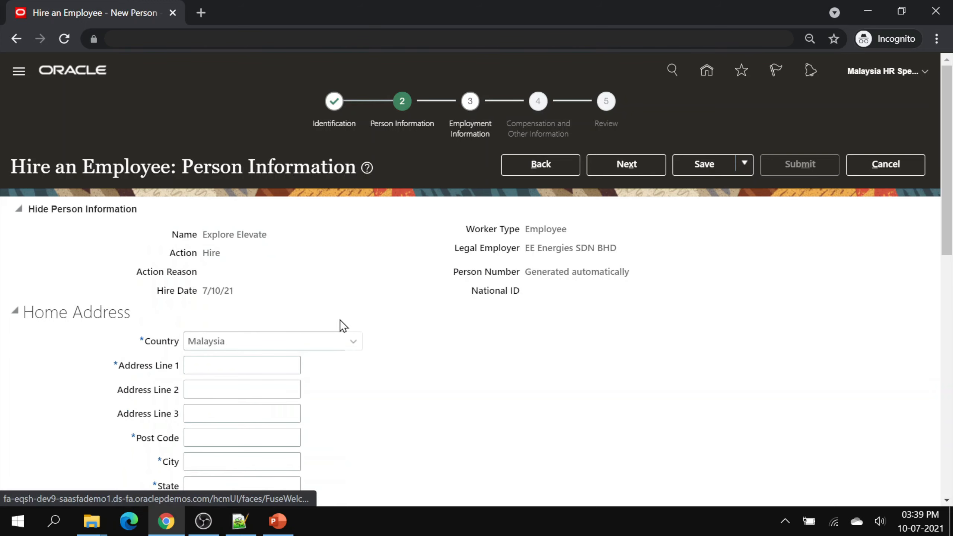
# - On the employment step, set the assignment business unit to EE Solar MY via a search for 'EE'
pyautogui.click(626, 164)
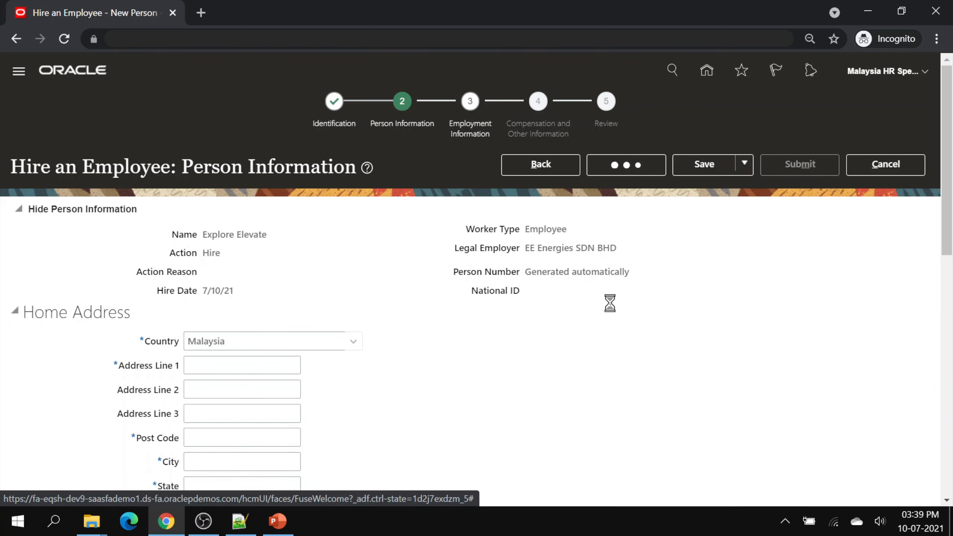
pyautogui.scroll(-5, 610, 304)
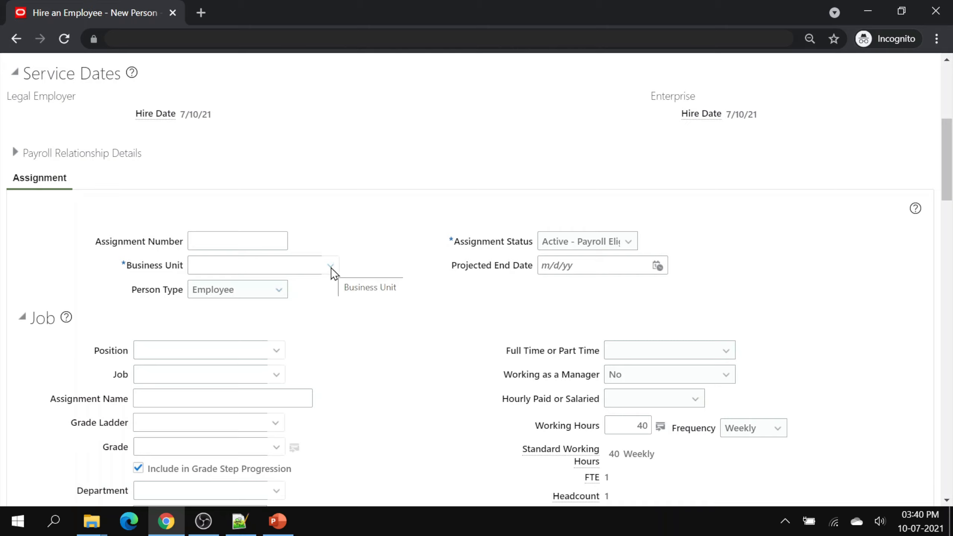
pyautogui.click(331, 267)
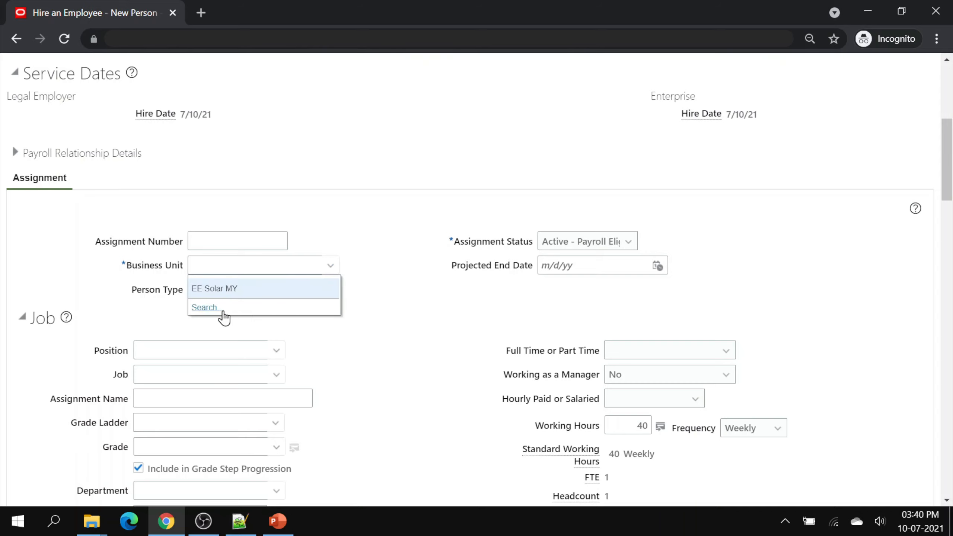
pyautogui.click(221, 312)
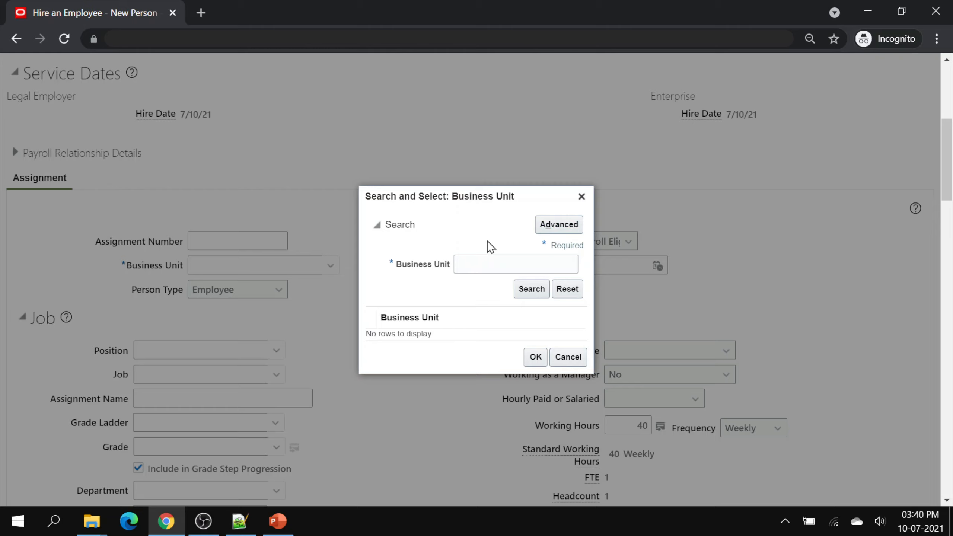
pyautogui.click(469, 265)
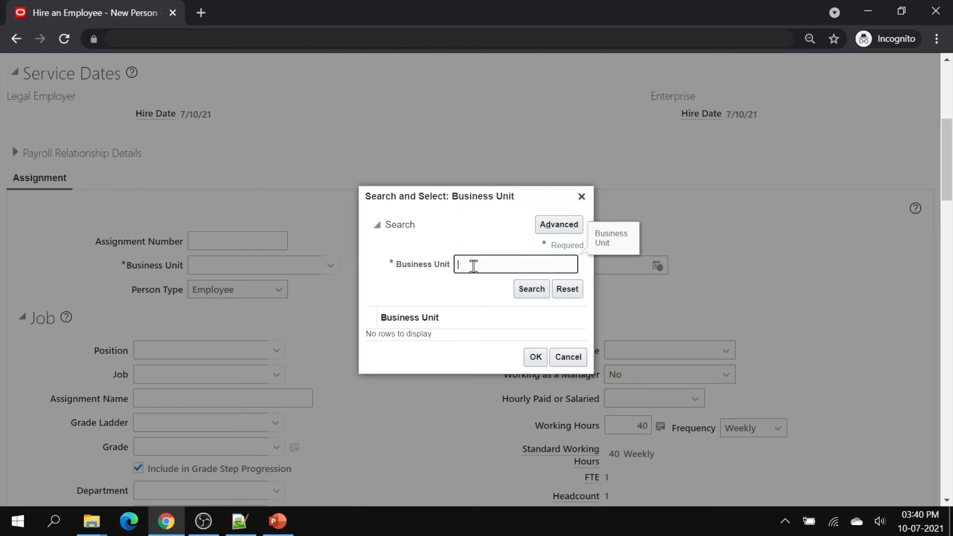
pyautogui.write('US')
pyautogui.click(527, 289)
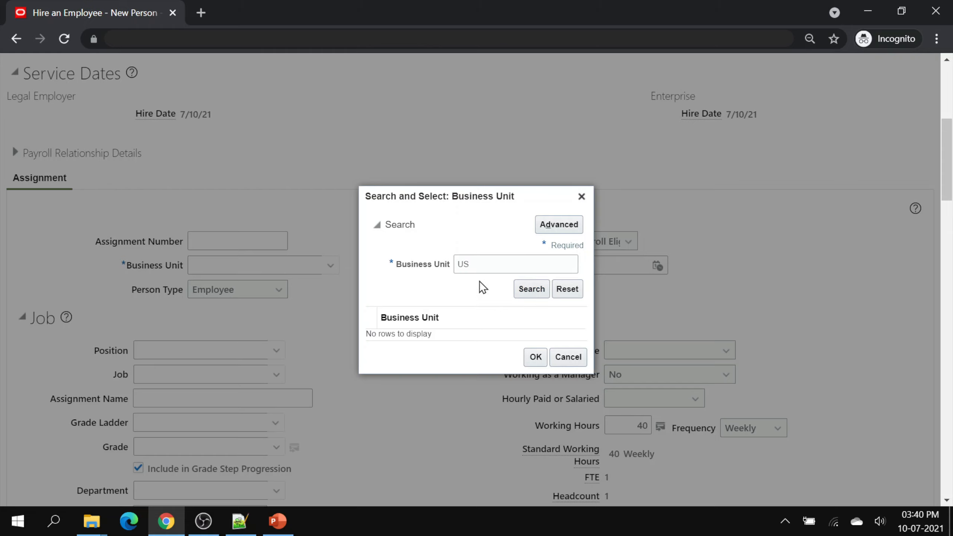
pyautogui.moveTo(484, 264); pyautogui.dragTo(452, 264)
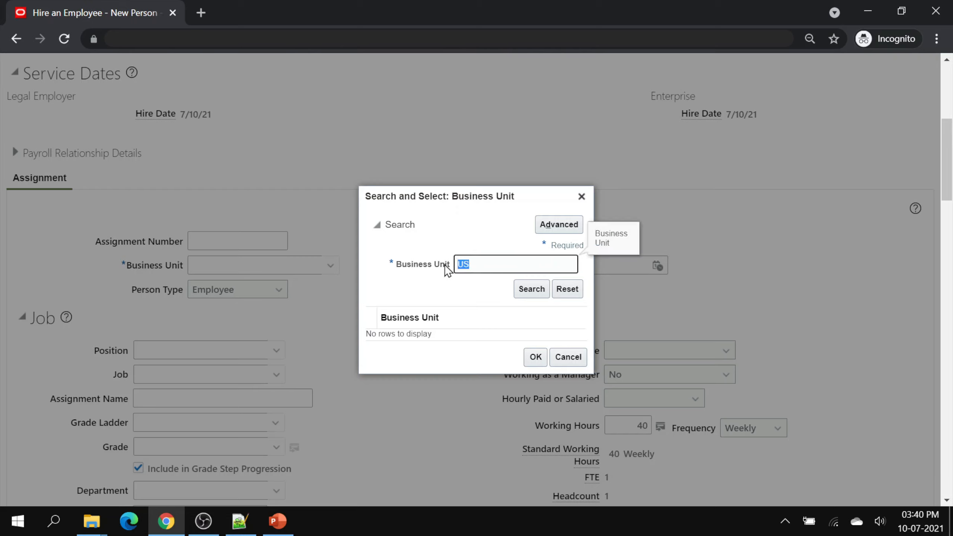
pyautogui.write('EE')
pyautogui.click(531, 289)
pyautogui.click(443, 332)
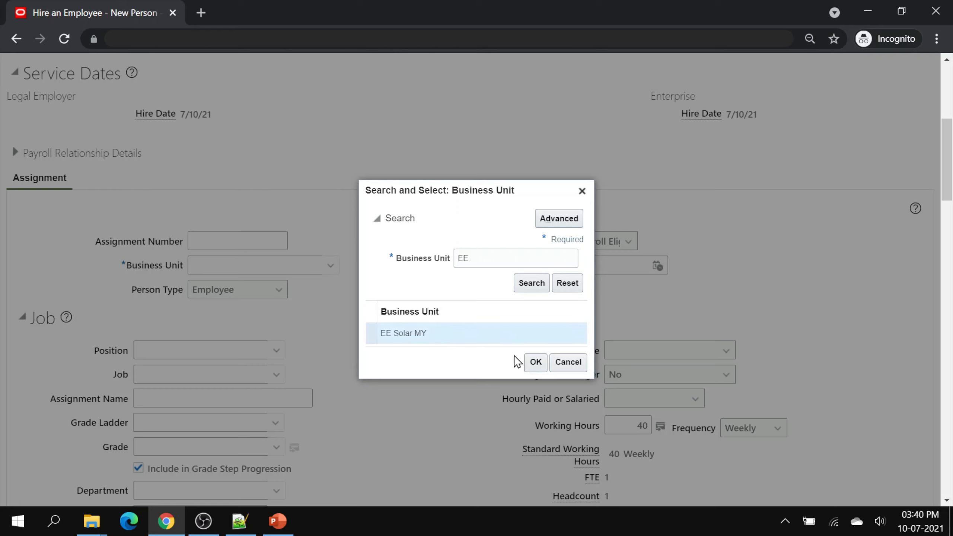
pyautogui.click(535, 362)
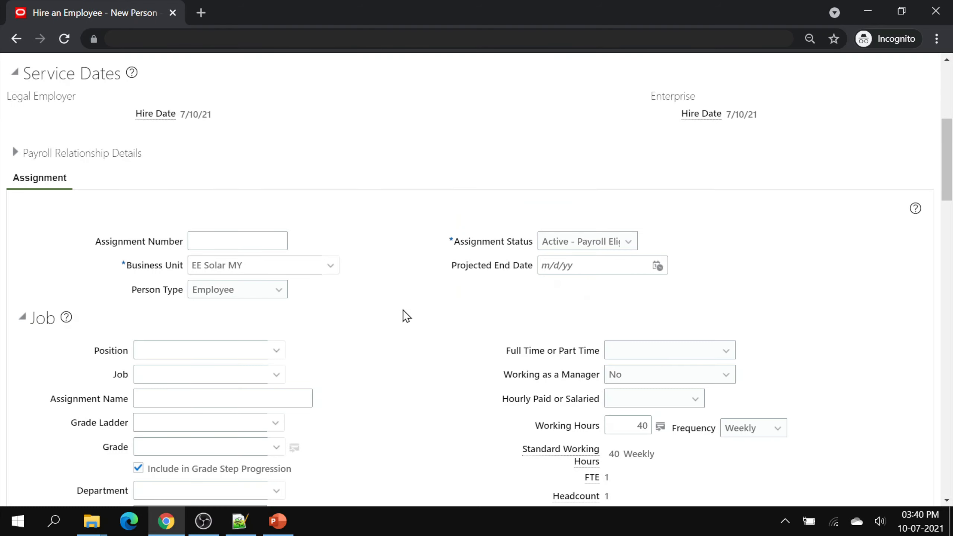
# - Search departments with name not equal to XX, showing EE SE MY Operations and EE SE MY Shared Services
pyautogui.scroll(-4, 404, 311)
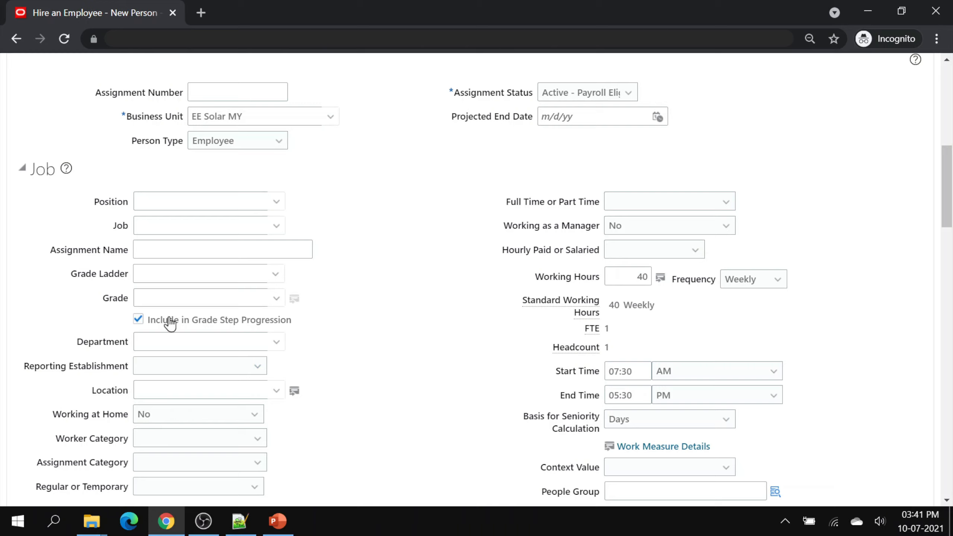
pyautogui.click(275, 343)
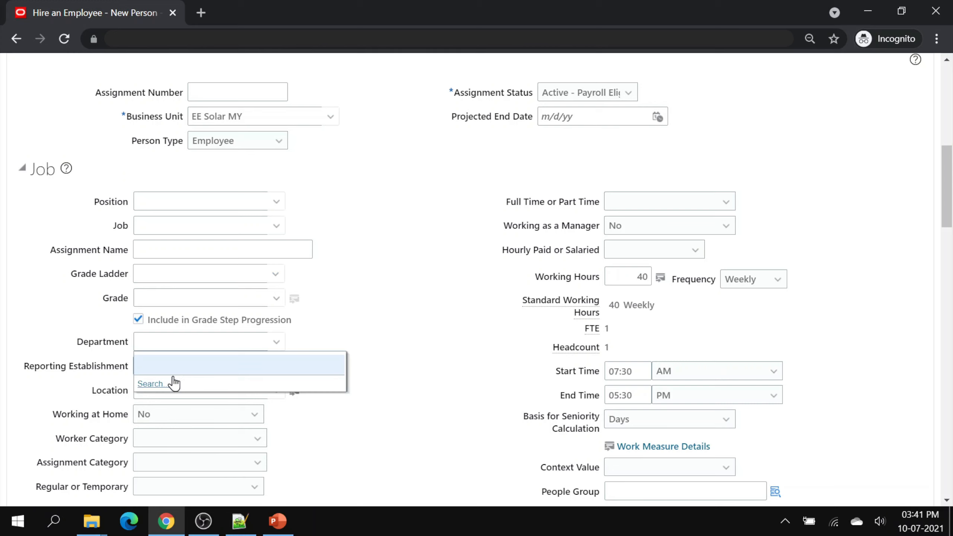
pyautogui.click(175, 383)
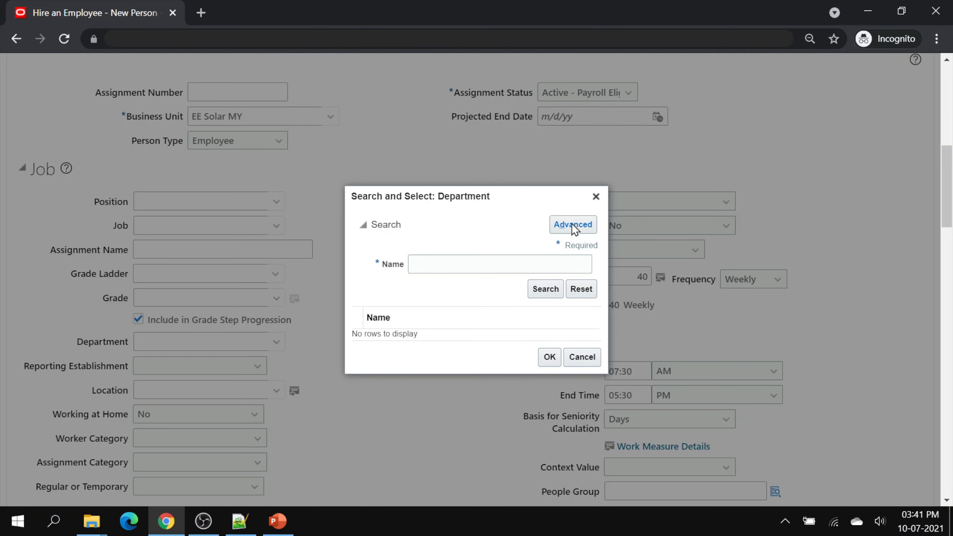
pyautogui.click(451, 266)
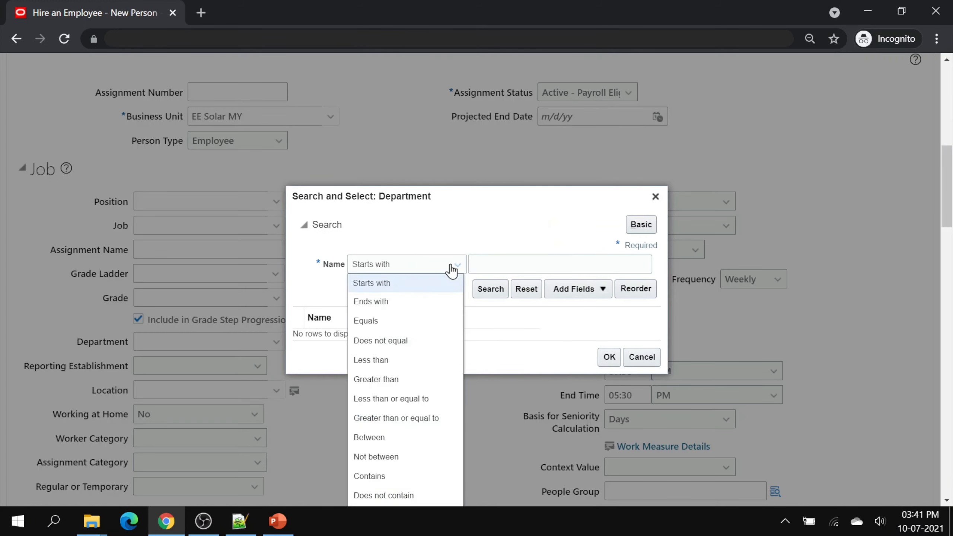
pyautogui.click(412, 338)
pyautogui.click(560, 265)
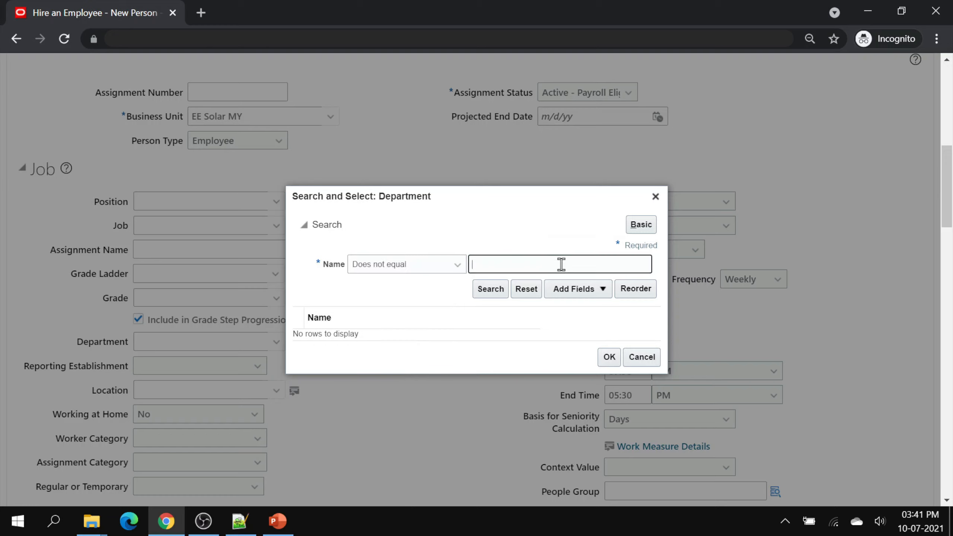
pyautogui.write('XX')
pyautogui.click(490, 291)
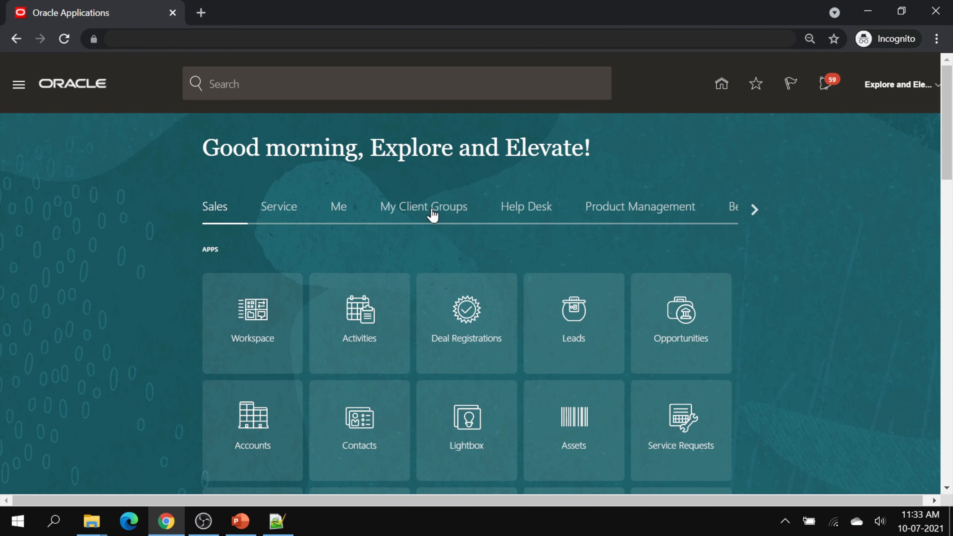
# - Open Workforce Structures from My Client Groups and scroll to its Organizations tasks
pyautogui.click(431, 212)
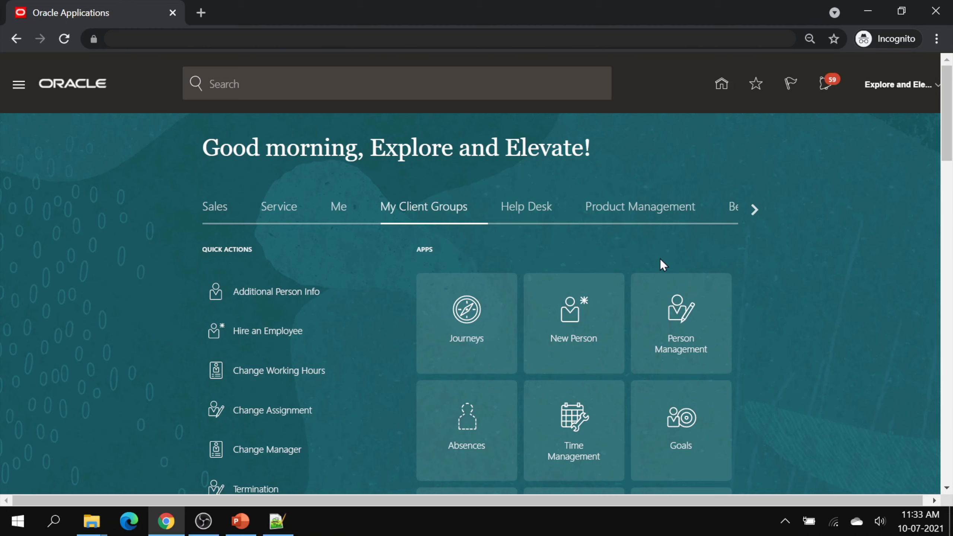
pyautogui.scroll(-5, 768, 302)
pyautogui.scroll(-4, 767, 307)
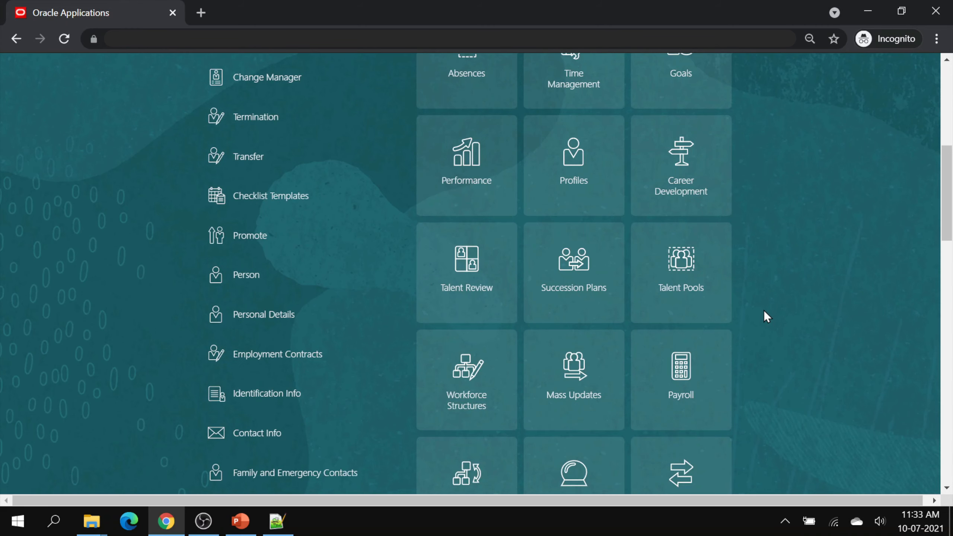
pyautogui.click(474, 324)
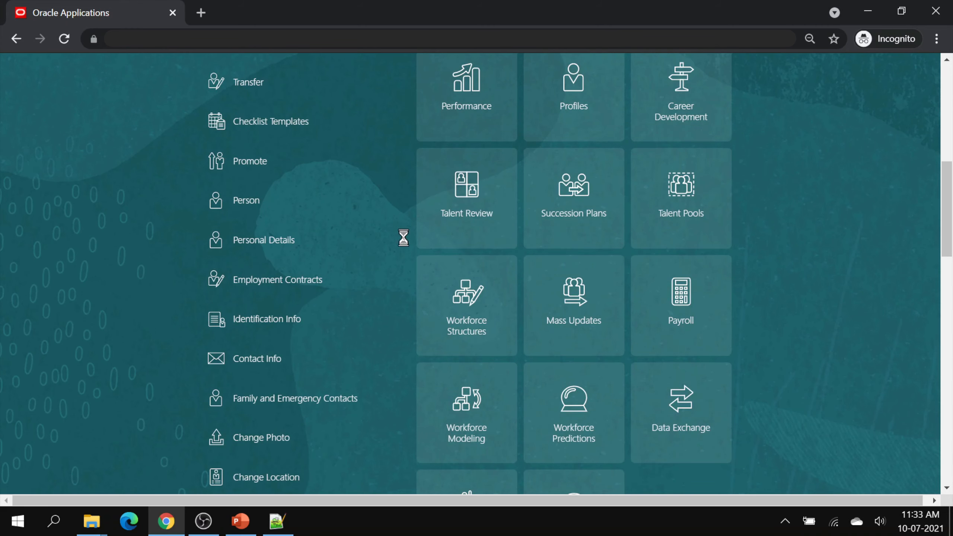
pyautogui.scroll(-6, 449, 272)
pyautogui.scroll(-10, 449, 273)
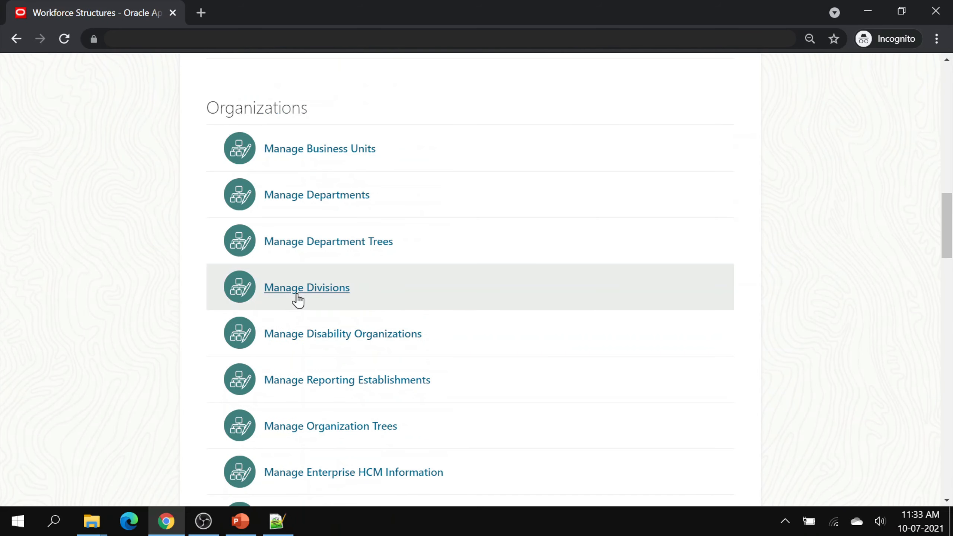
# - In Manage Divisions, create division 'EE APAC', submit it and acknowledge the confirmation
pyautogui.click(323, 288)
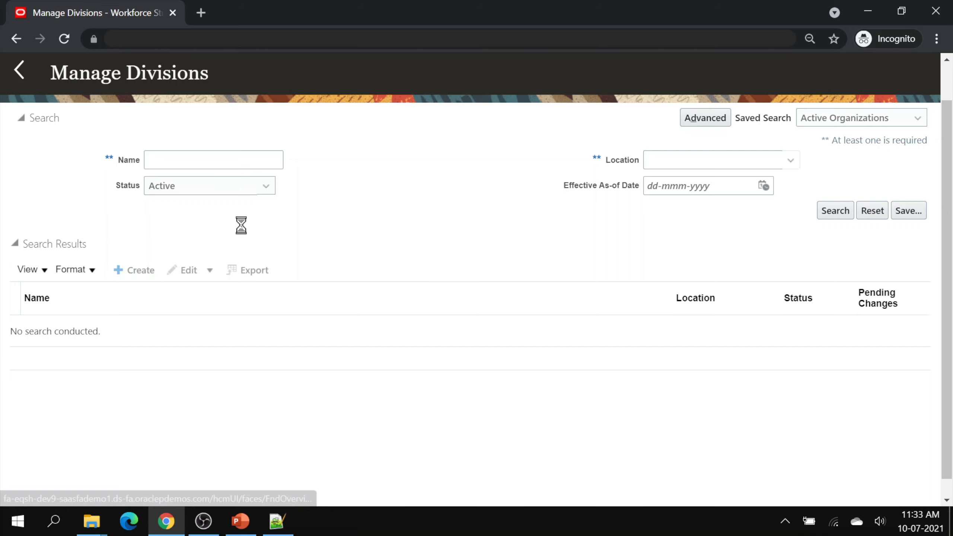
pyautogui.click(204, 255)
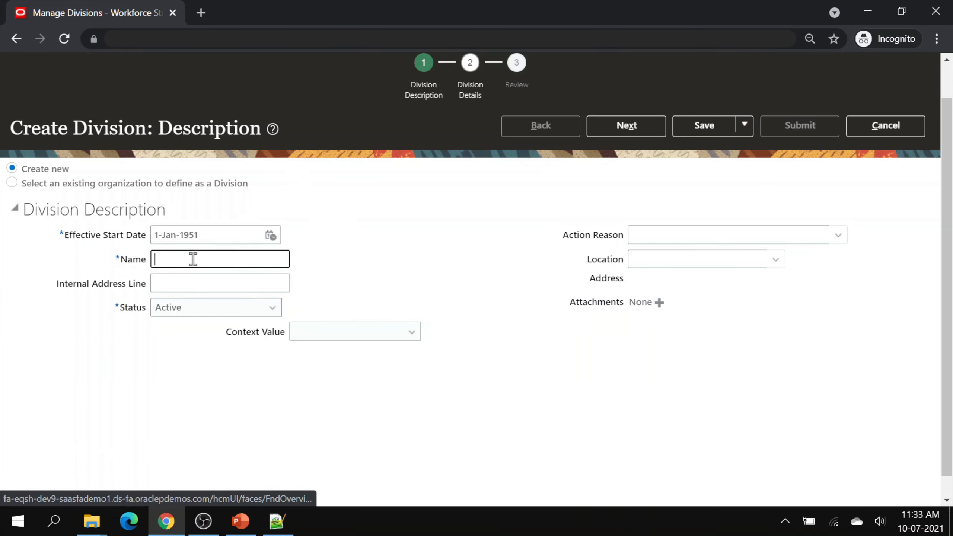
pyautogui.write('EE APAC')
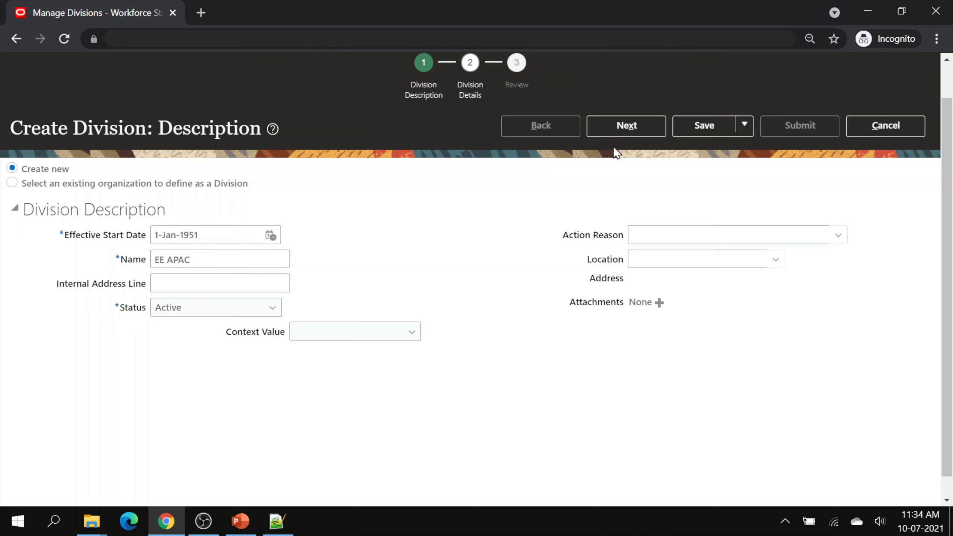
pyautogui.click(619, 129)
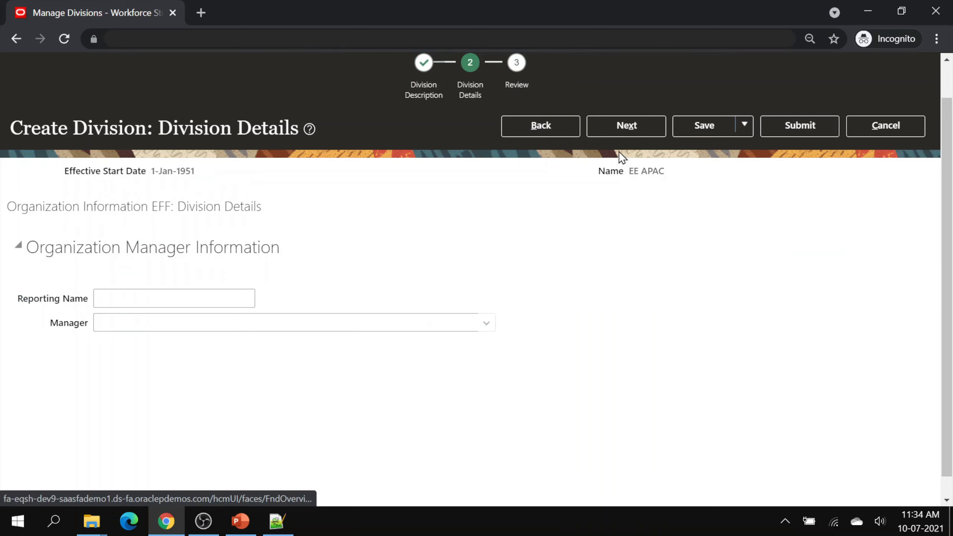
pyautogui.click(783, 131)
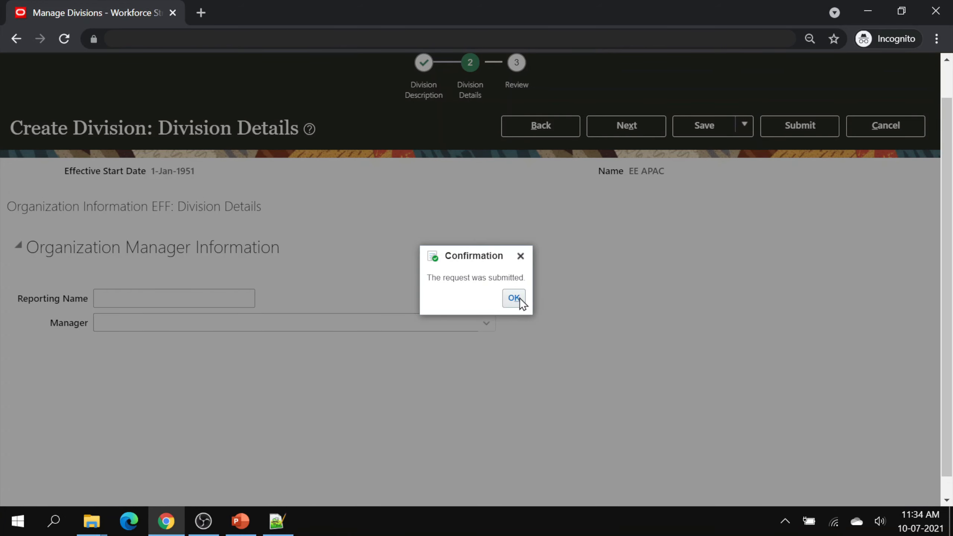
pyautogui.click(514, 298)
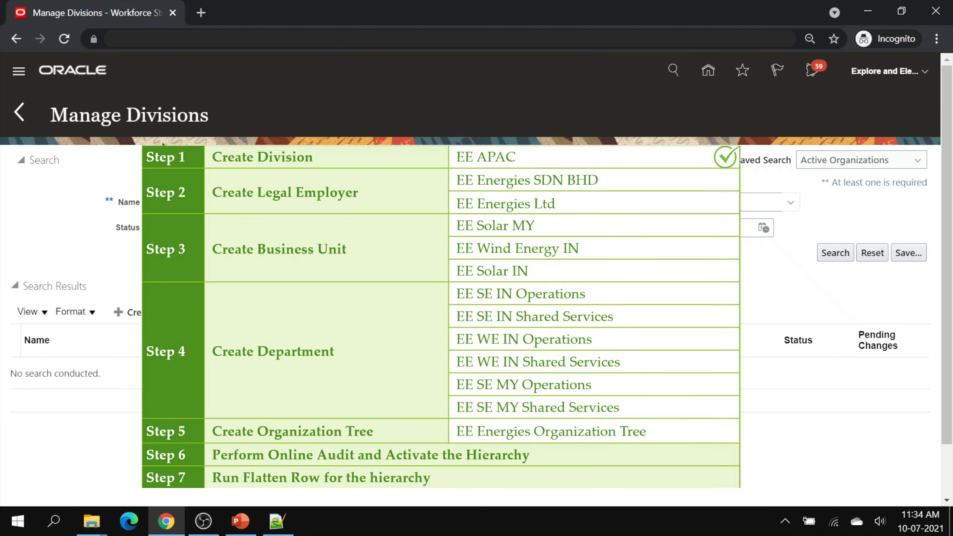
pyautogui.click(18, 113)
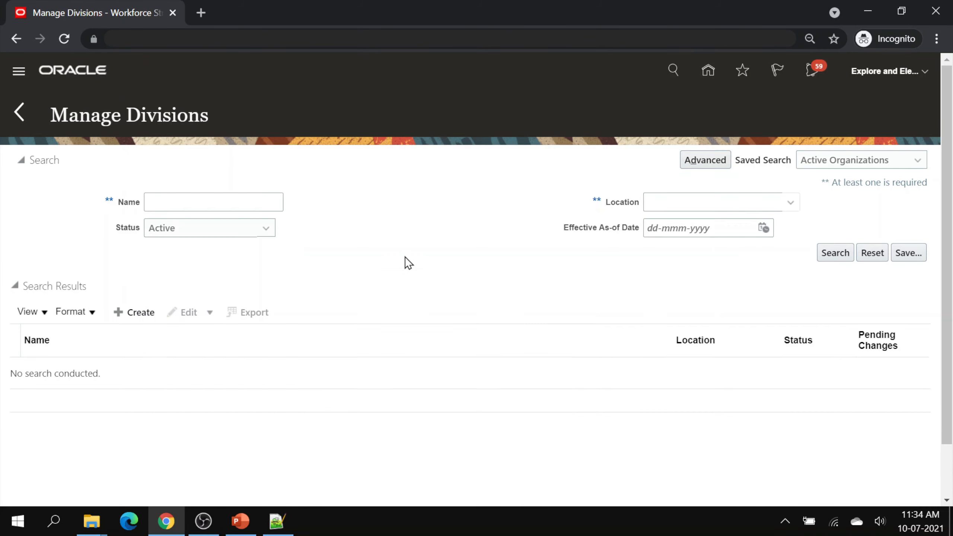
# - In Manage Business Units, start a new business unit named 'EE Solar MY'
pyautogui.scroll(-5, 464, 301)
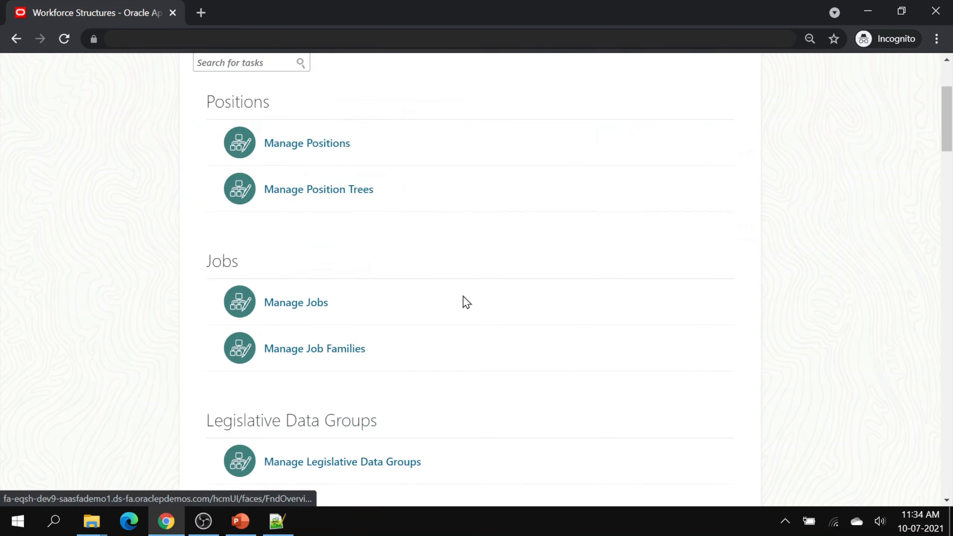
pyautogui.scroll(-10, 463, 300)
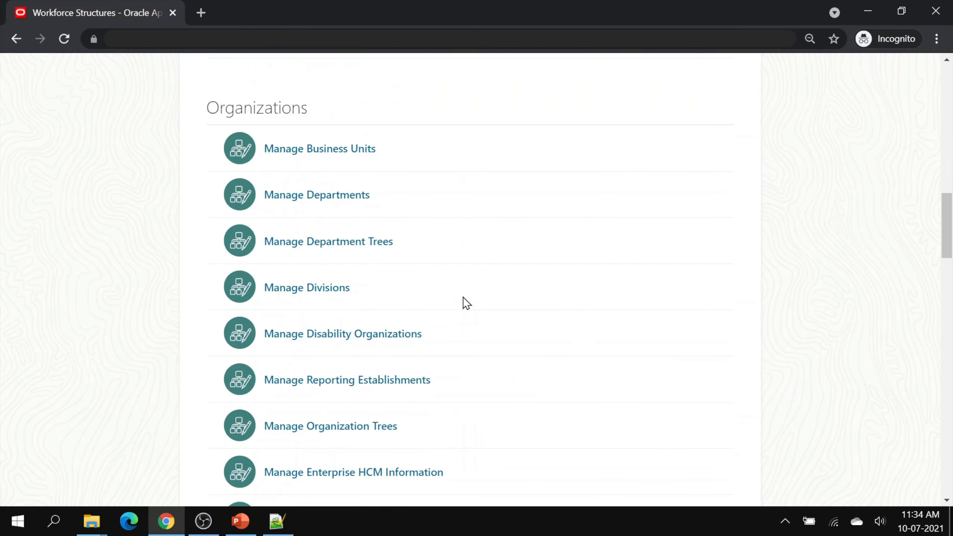
pyautogui.click(342, 150)
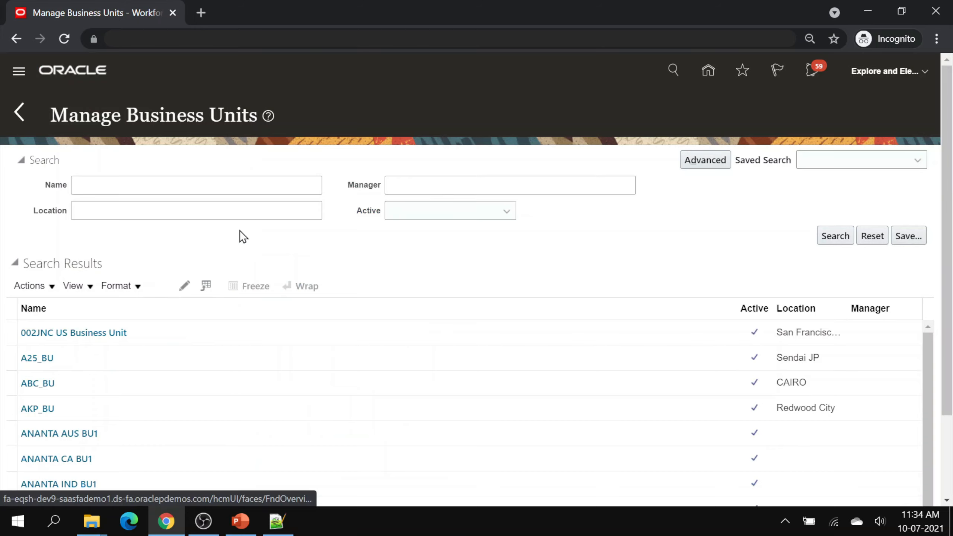
pyautogui.click(163, 286)
pyautogui.write('EE ')
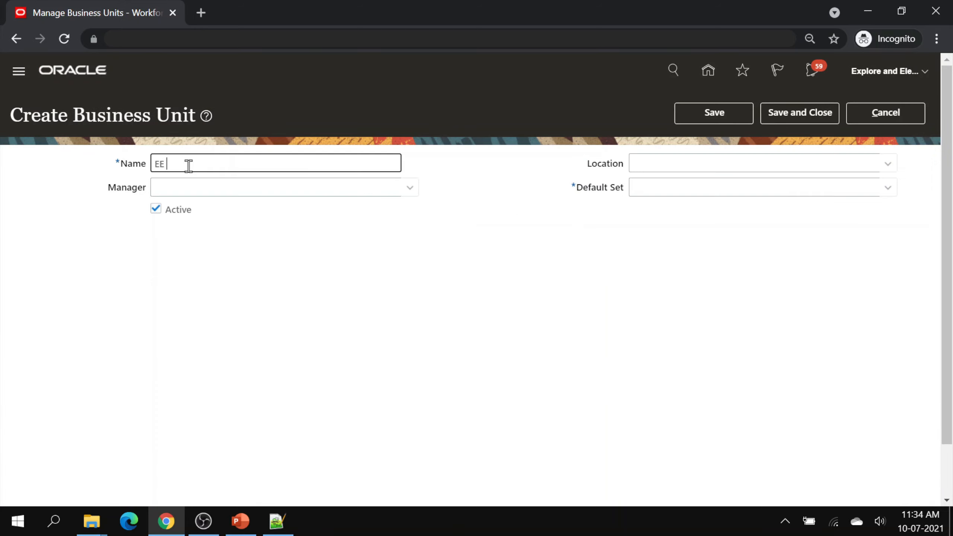
pyautogui.write('Solar MY')
pyautogui.click(343, 262)
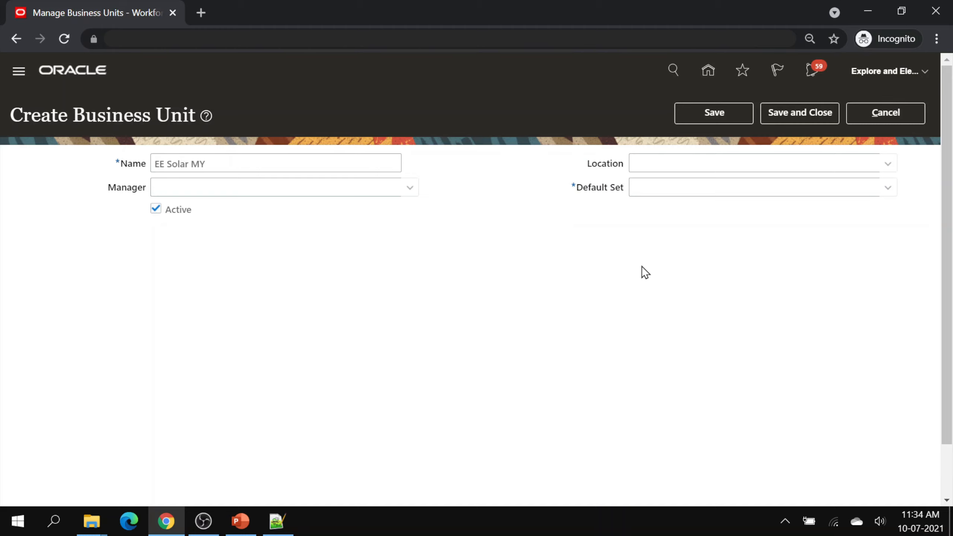
# - Set its default reference data set to COMMON and save and close
pyautogui.click(887, 189)
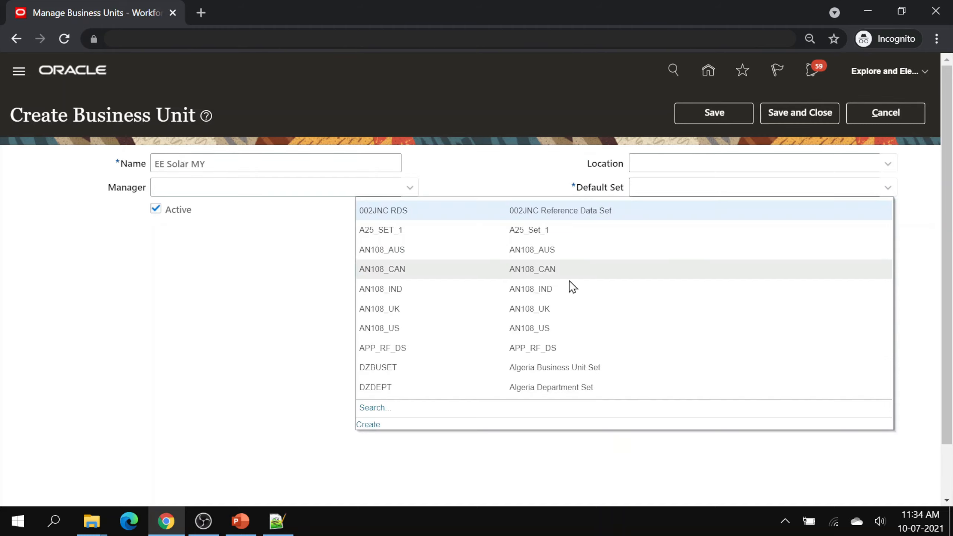
pyautogui.click(379, 407)
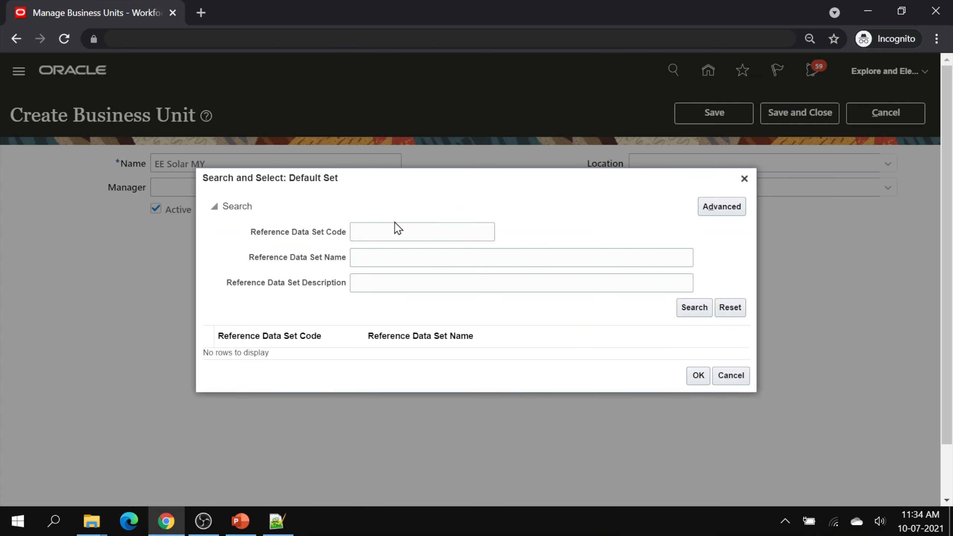
pyautogui.click(400, 231)
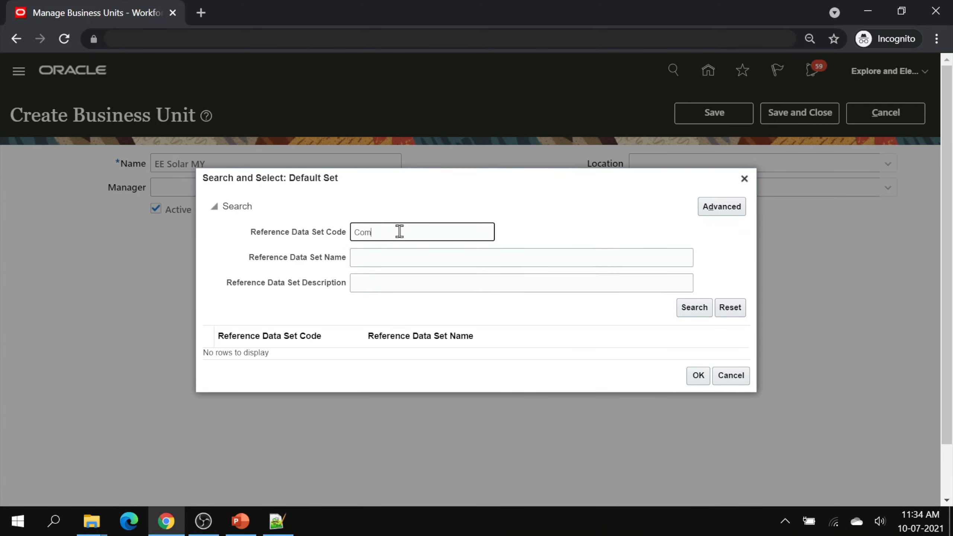
pyautogui.press('Return')
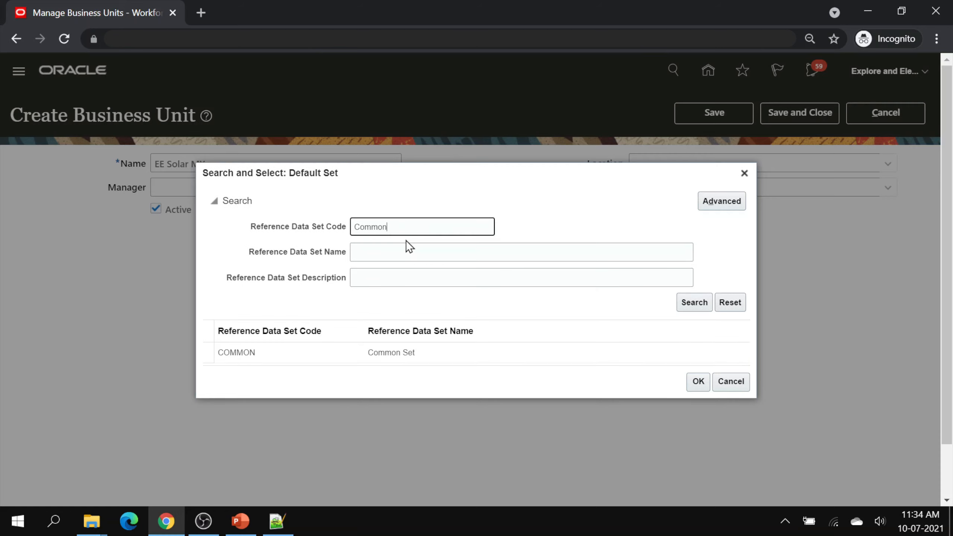
pyautogui.click(287, 353)
pyautogui.click(699, 382)
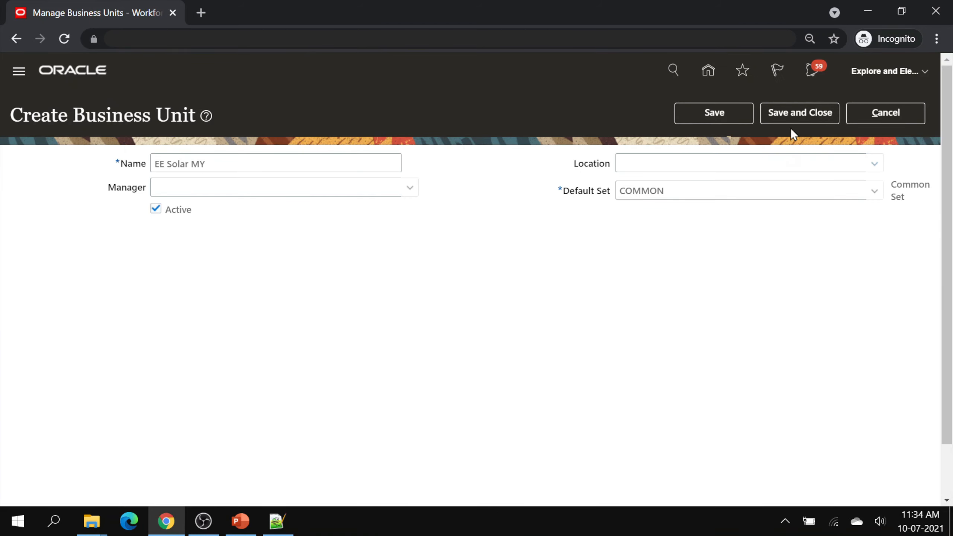
pyautogui.click(791, 116)
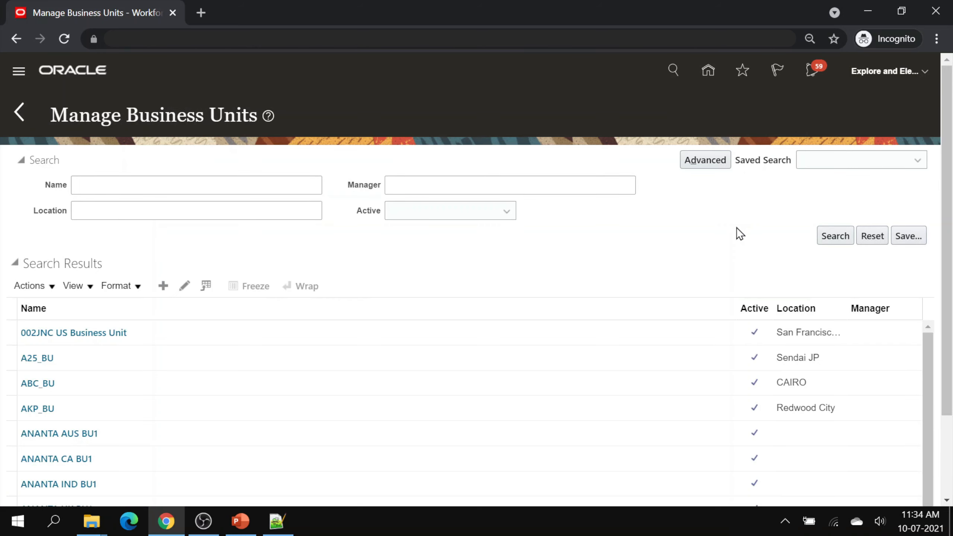
# - Create business units 'EE Wind Energy IN' and 'EE Solar IN', saving each
pyautogui.click(169, 287)
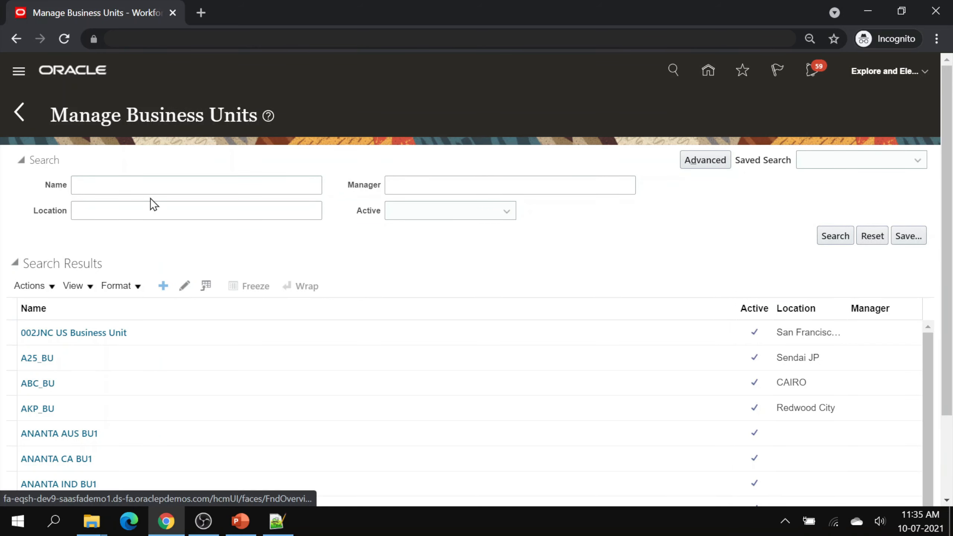
pyautogui.click(177, 164)
pyautogui.write('EE Wind')
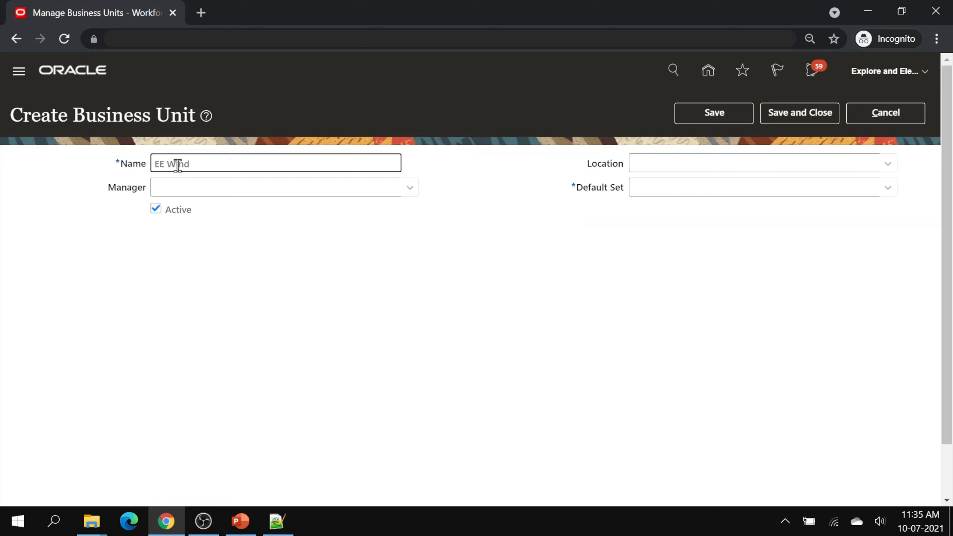
pyautogui.write(' Energy IN')
pyautogui.click(456, 268)
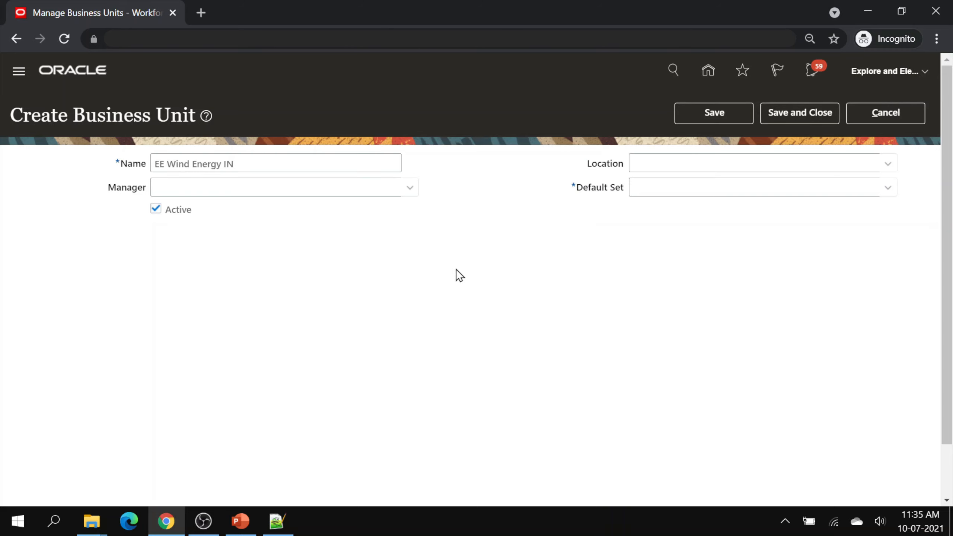
pyautogui.click(792, 119)
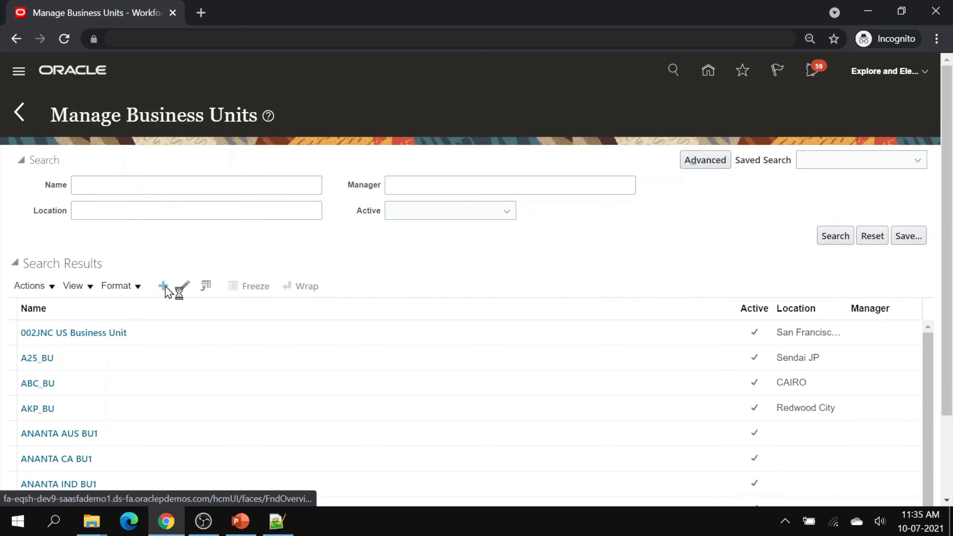
pyautogui.write('EE Solar IN')
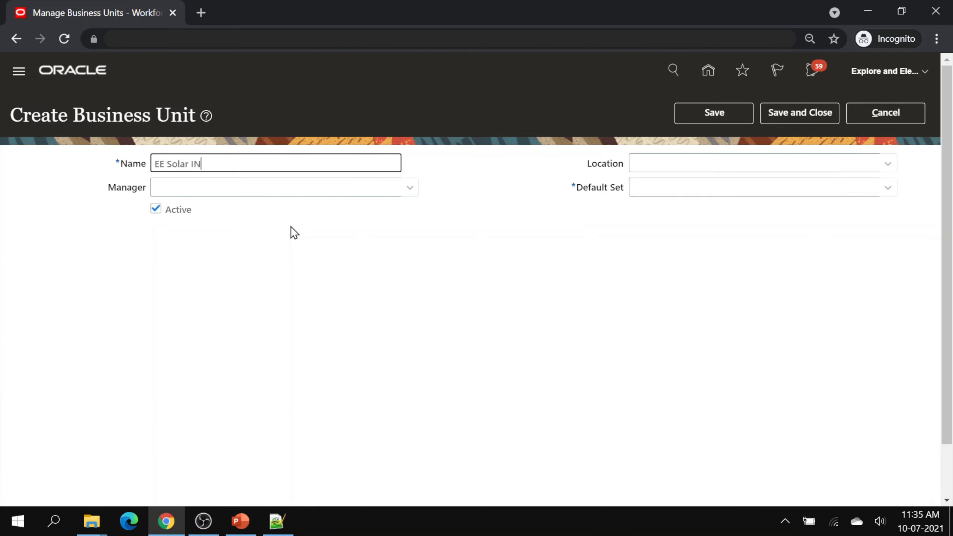
pyautogui.click(567, 262)
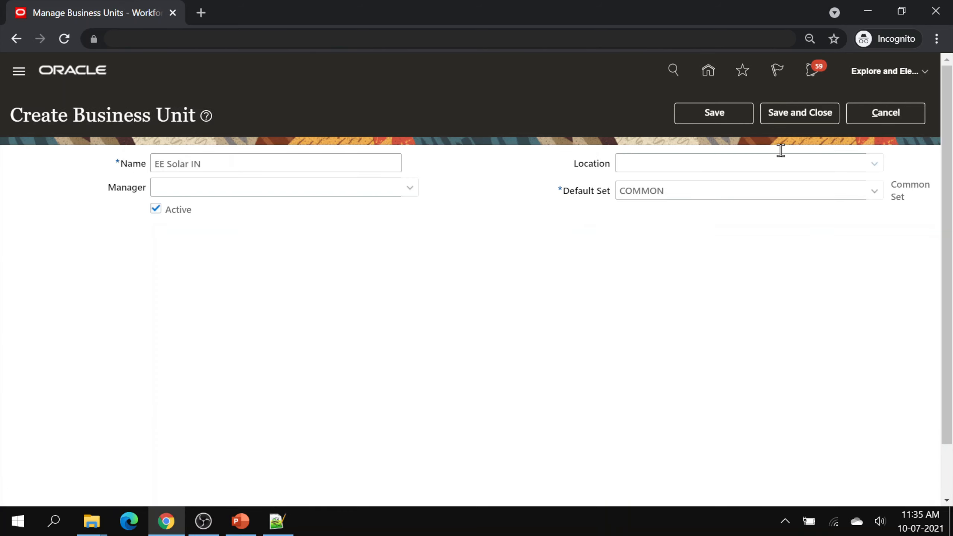
pyautogui.click(803, 117)
# - Search business units by name 'EE' to list all three EE units
pyautogui.click(157, 187)
pyautogui.write('EE')
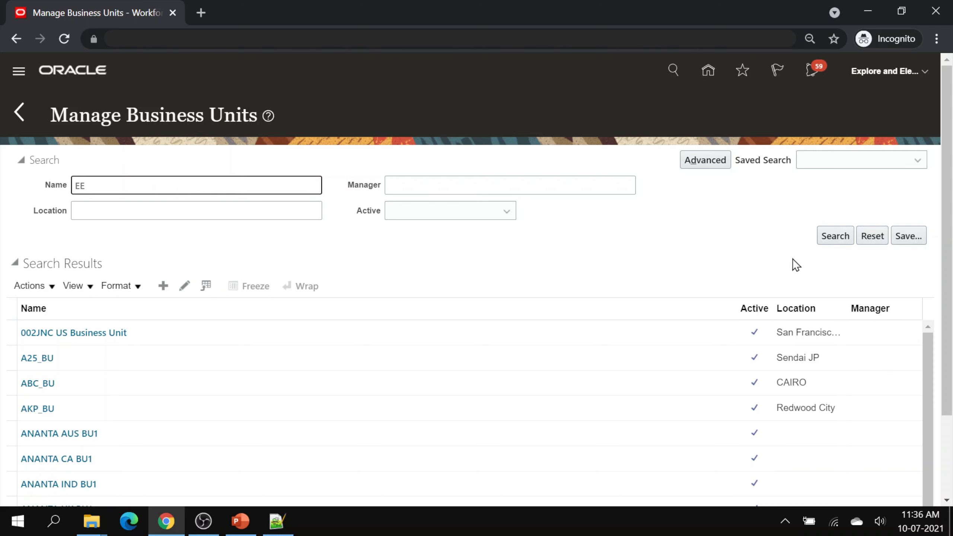
pyautogui.click(829, 240)
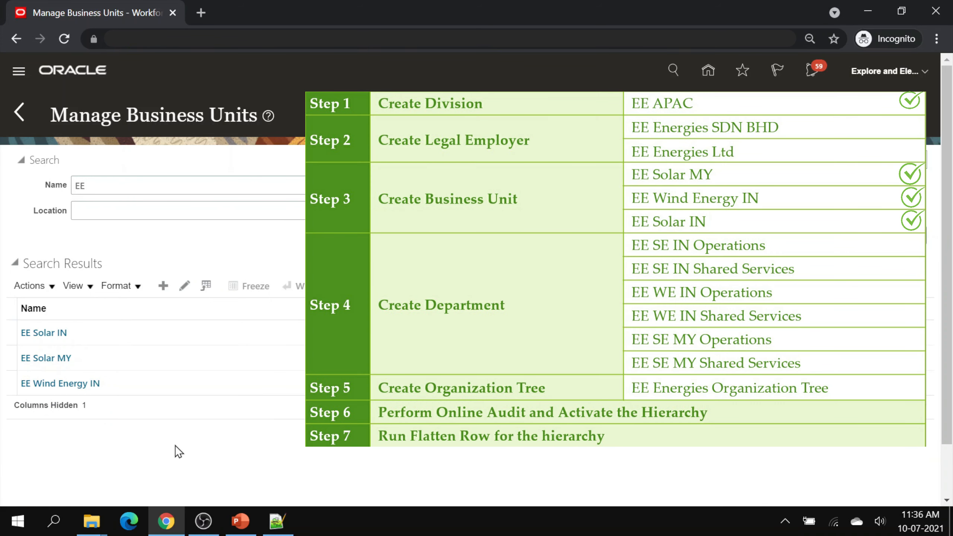
pyautogui.click(18, 112)
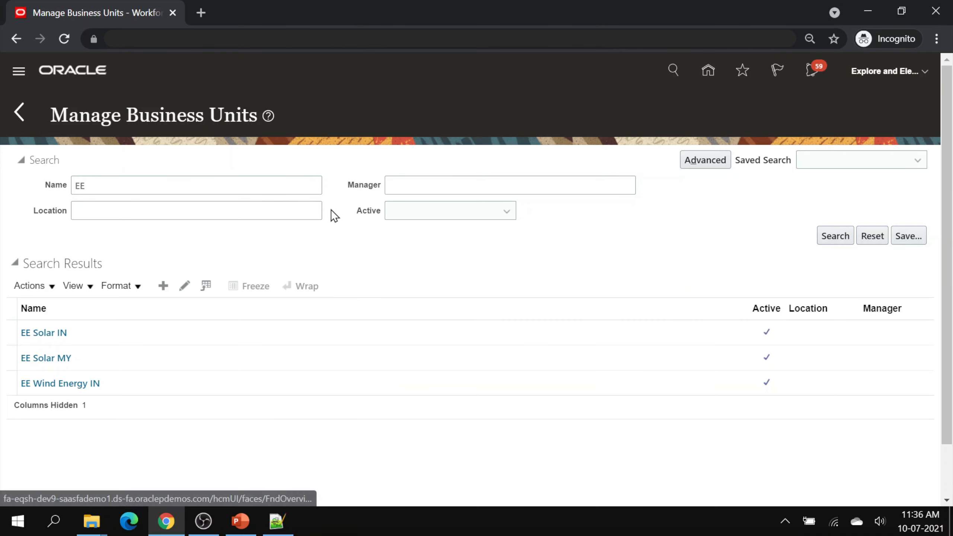
# - In Manage Departments, create the department EE SE IN Operations and submit it
pyautogui.scroll(-15, 402, 299)
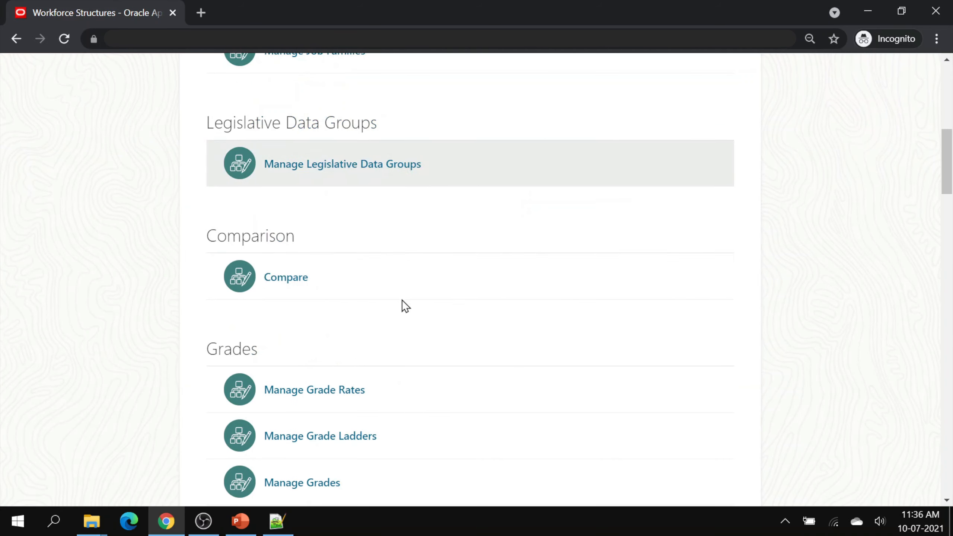
pyautogui.scroll(-3, 402, 299)
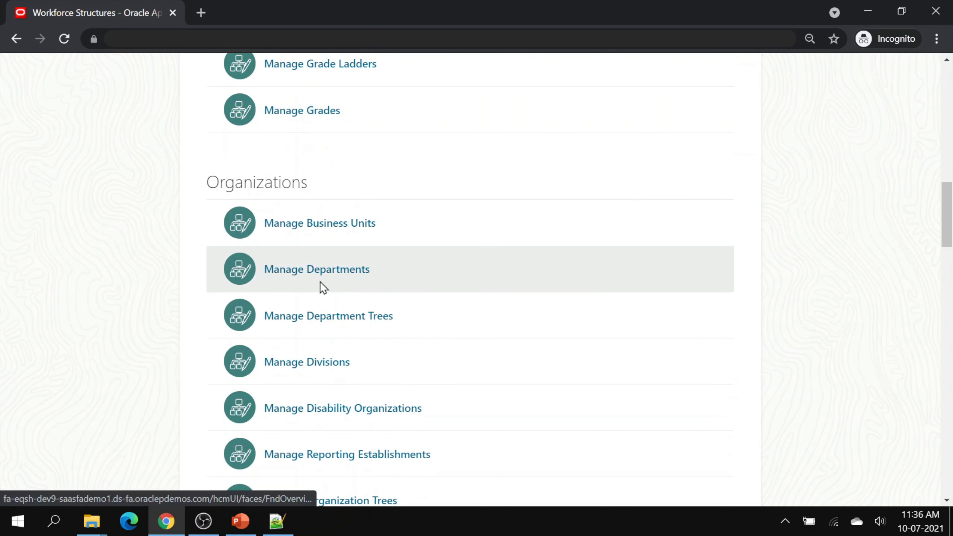
pyautogui.click(356, 277)
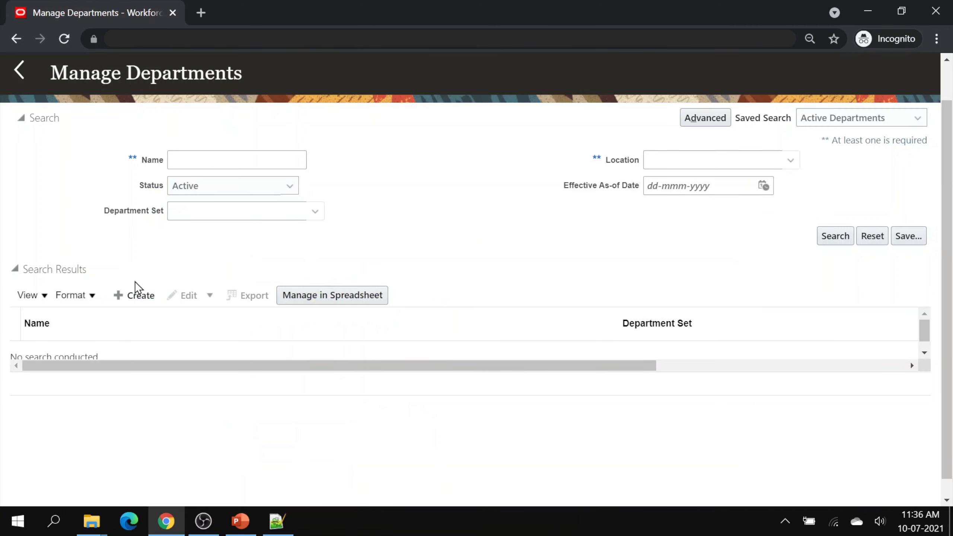
pyautogui.click(135, 295)
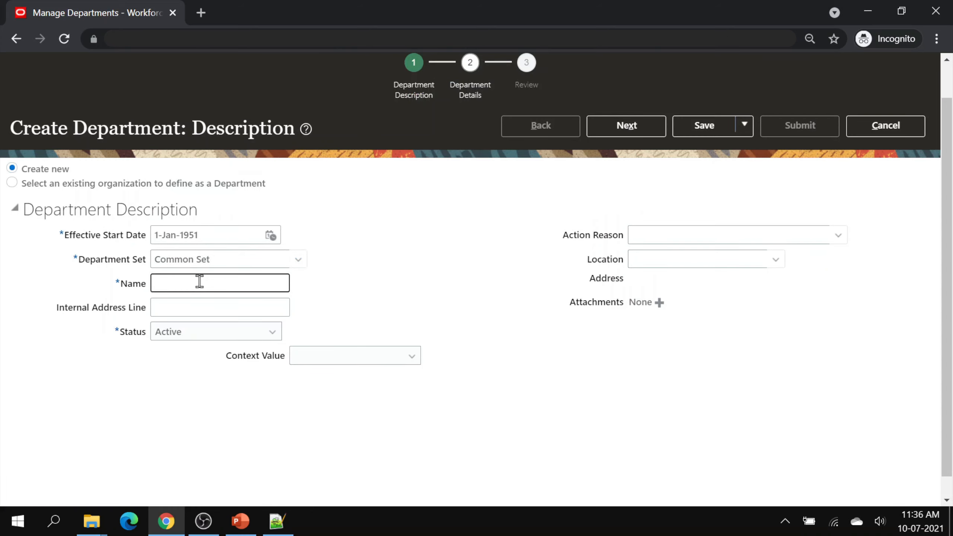
pyautogui.write('EE SE IN Operations')
pyautogui.click(537, 349)
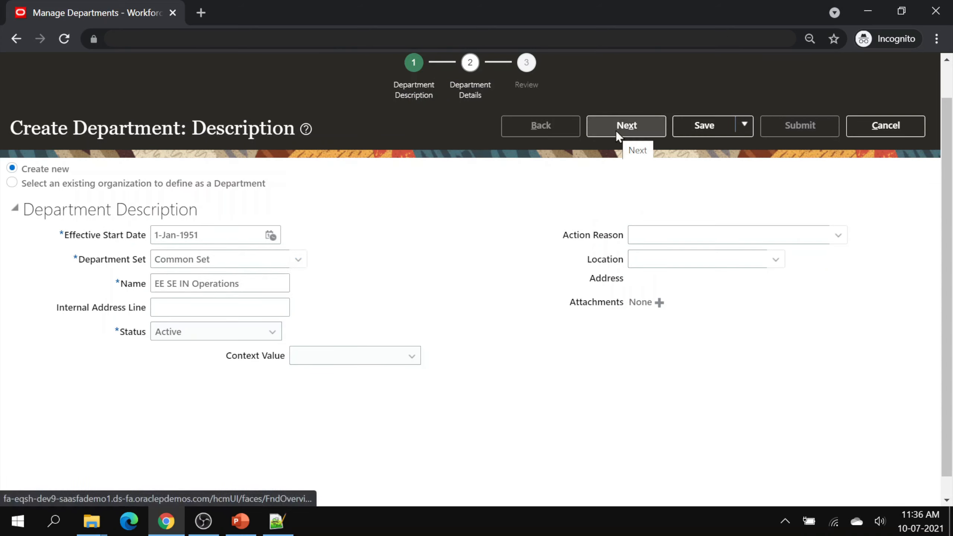
pyautogui.click(616, 130)
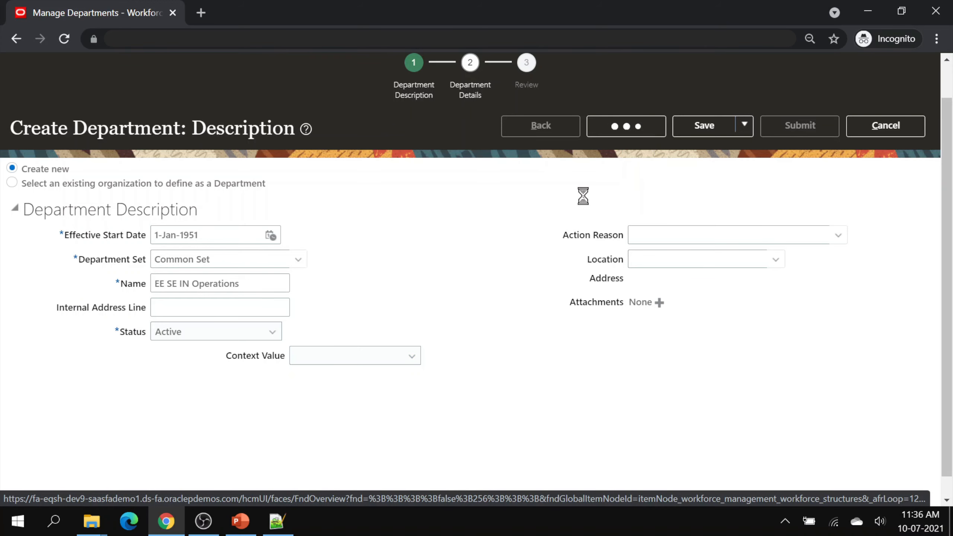
pyautogui.click(607, 131)
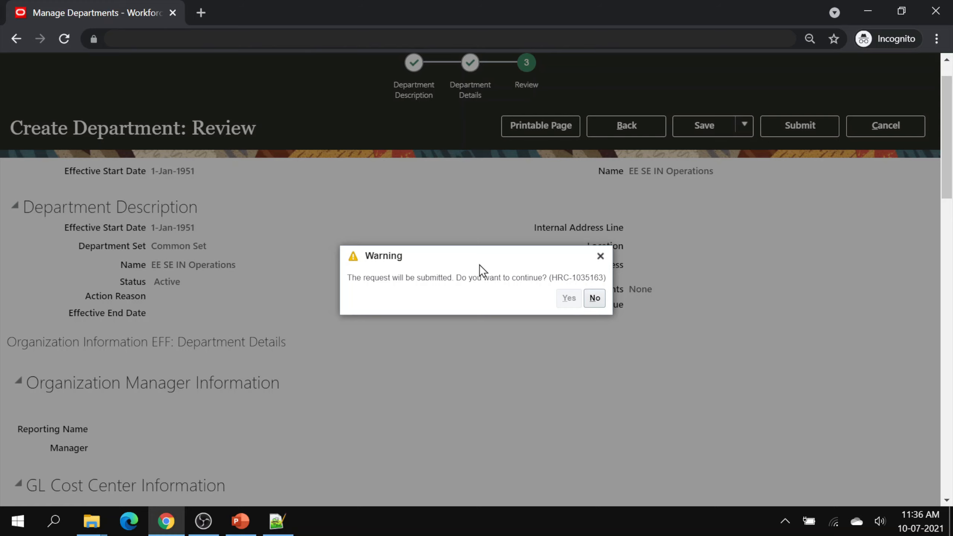
pyautogui.click(514, 298)
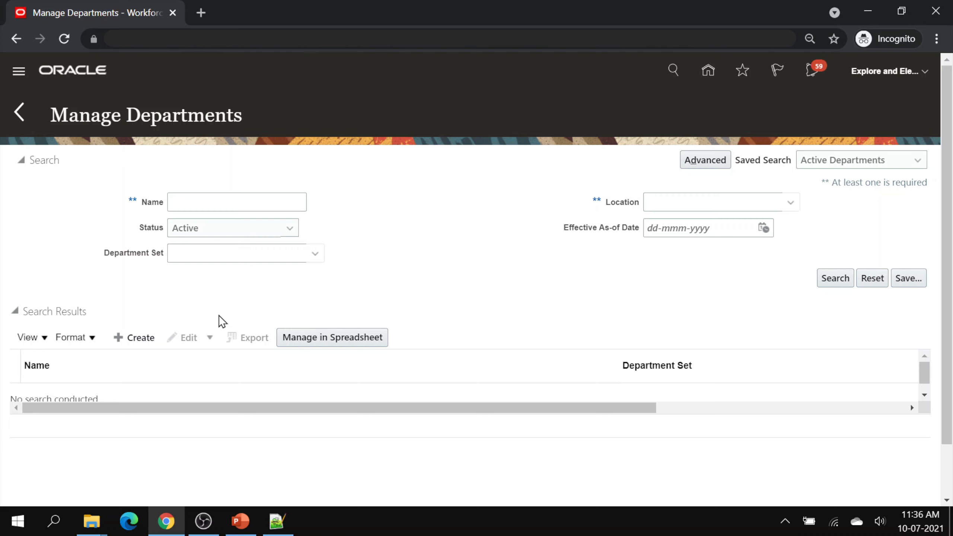
pyautogui.click(142, 338)
# - Create departments EE SE IN Shared Service and EE WE IN Operations
pyautogui.click(187, 321)
pyautogui.write('EE SE IN ')
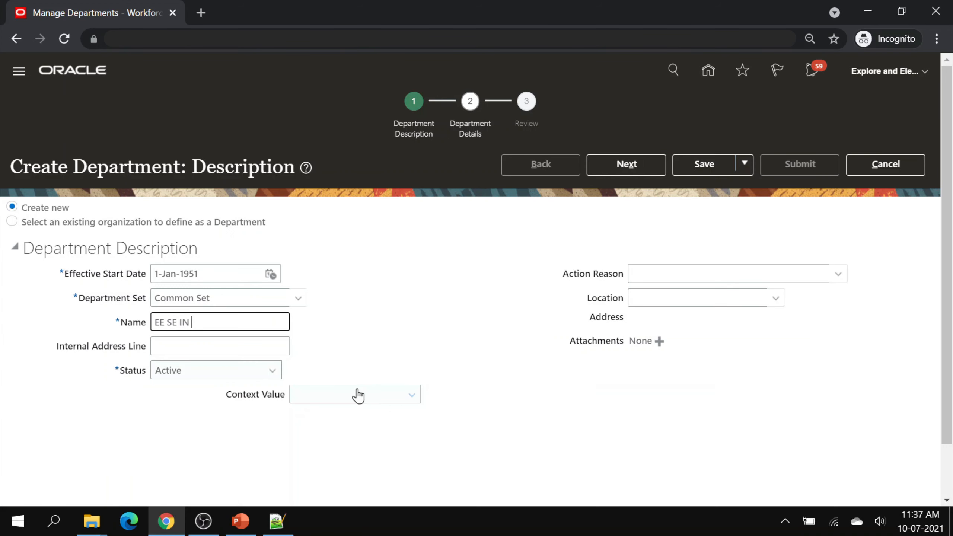
pyautogui.write('Shared Services')
pyautogui.click(446, 304)
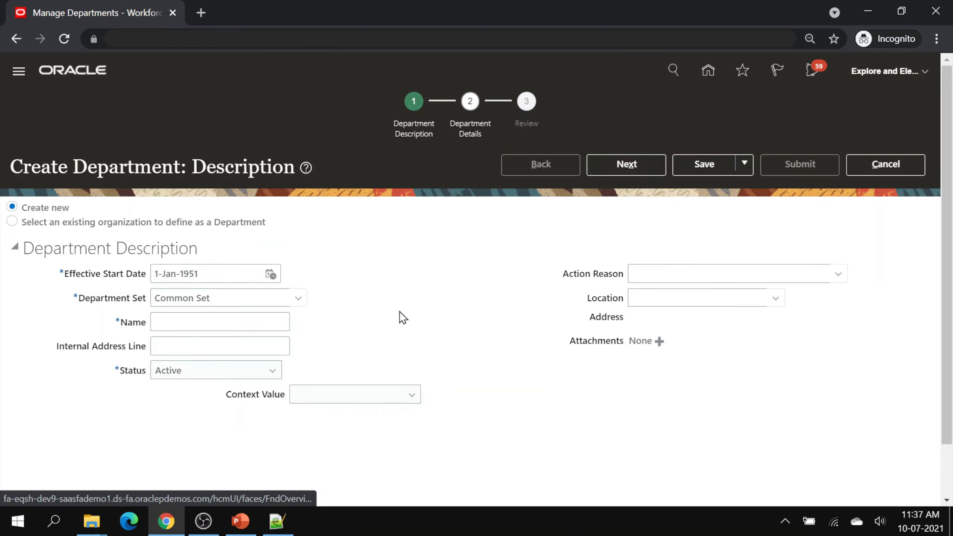
pyautogui.click(181, 322)
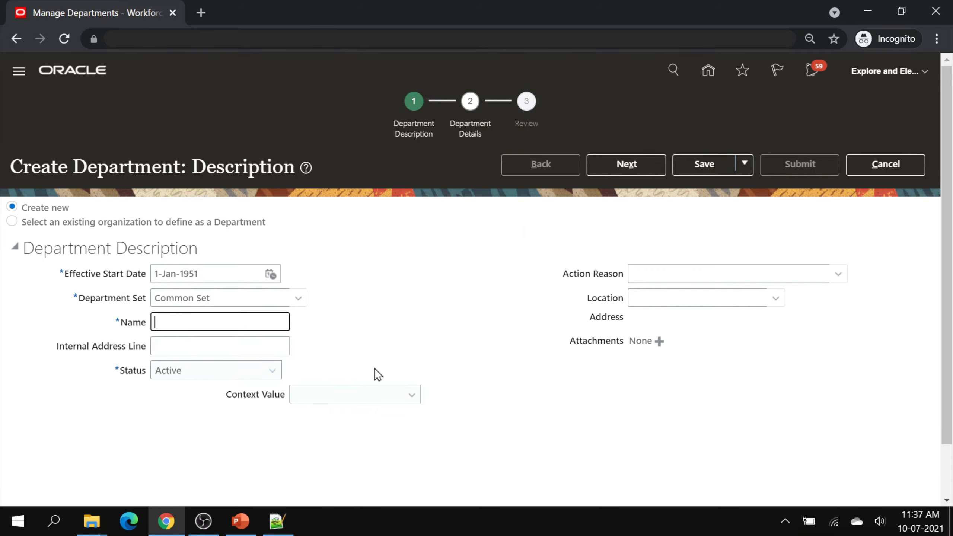
pyautogui.write('EE WE IN Operations')
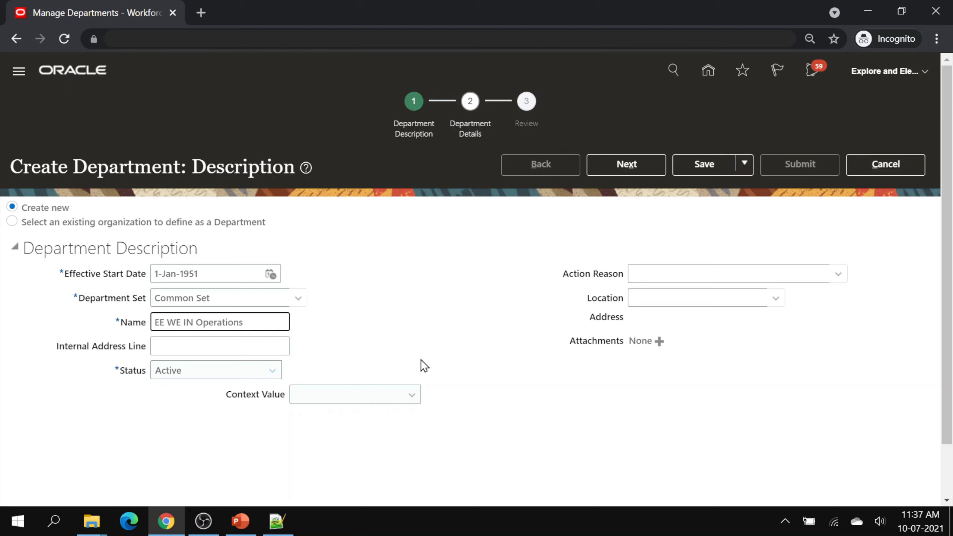
pyautogui.click(481, 328)
# - Add EE WE IN Shared Services, EE SE MY Operations and EE SE MY Shared Services, then search departments for EE
pyautogui.write('EE WE IN Sh')
pyautogui.write('ared Services')
pyautogui.click(448, 325)
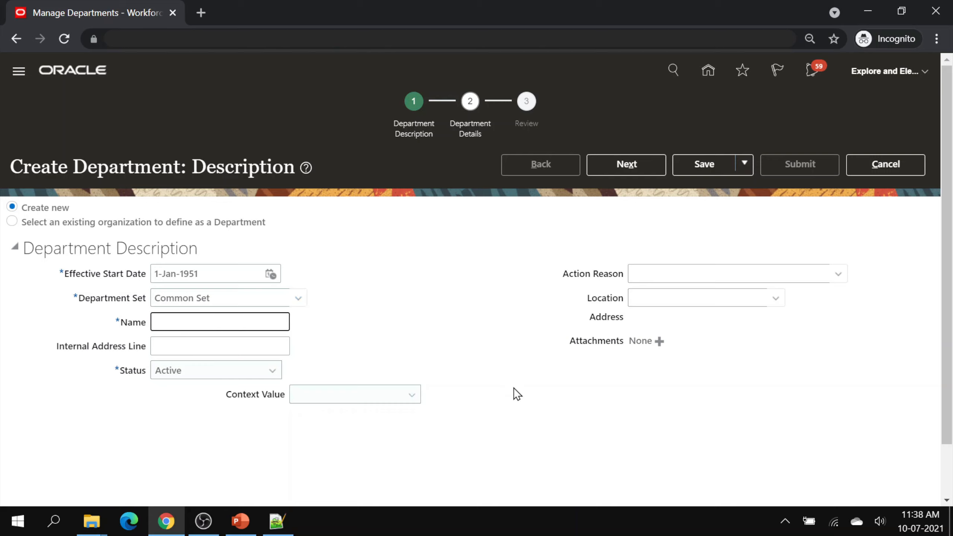
pyautogui.write('EE SE MY Operations')
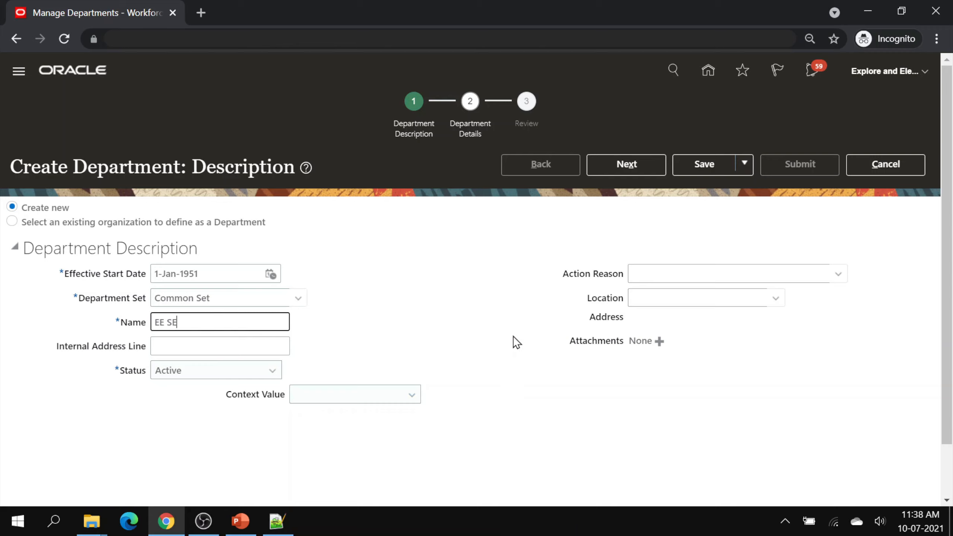
pyautogui.write('EE SE MY Shared Services')
pyautogui.click(512, 336)
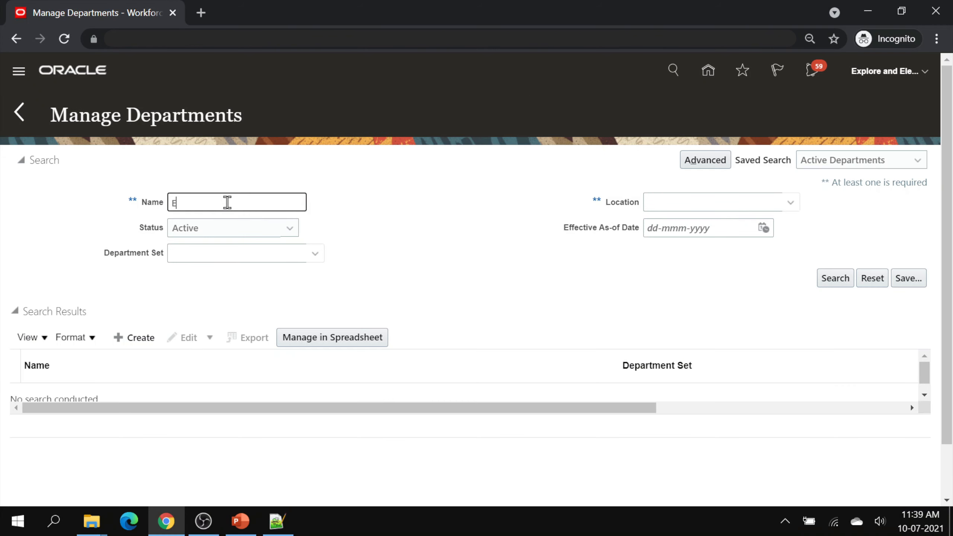
pyautogui.write('EE')
pyautogui.press('Return')
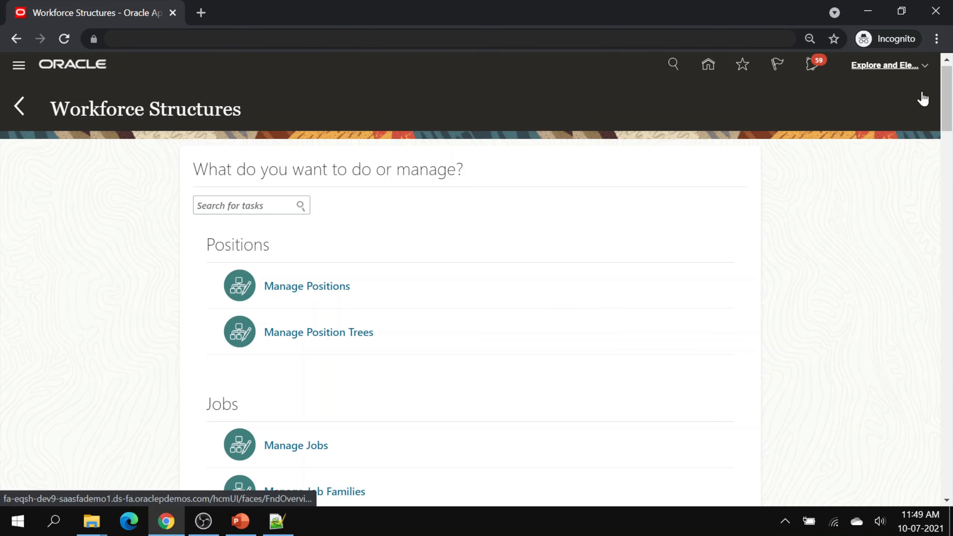
# - Through Setup and Maintenance, open Manage Legal Addresses under Workforce Deployment's Legal Structures
pyautogui.click(921, 96)
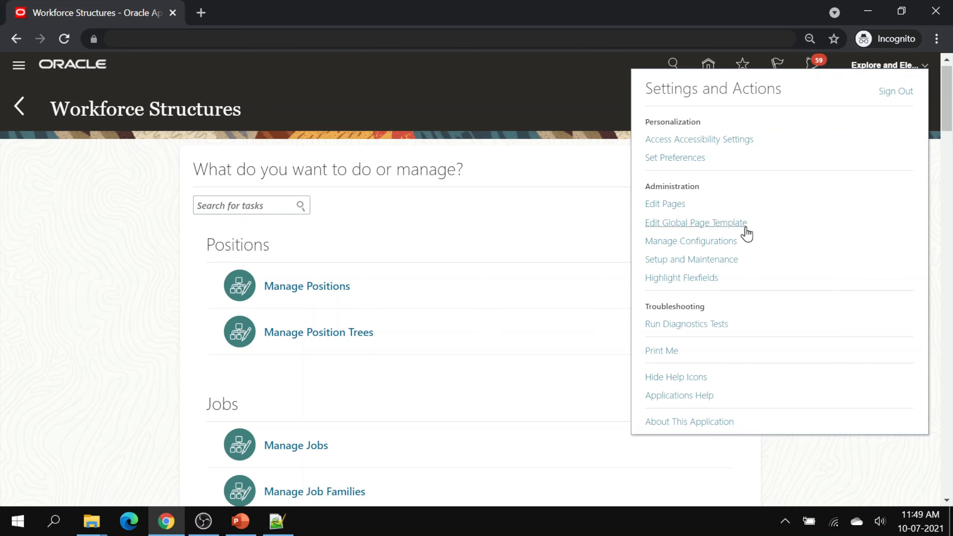
pyautogui.click(731, 263)
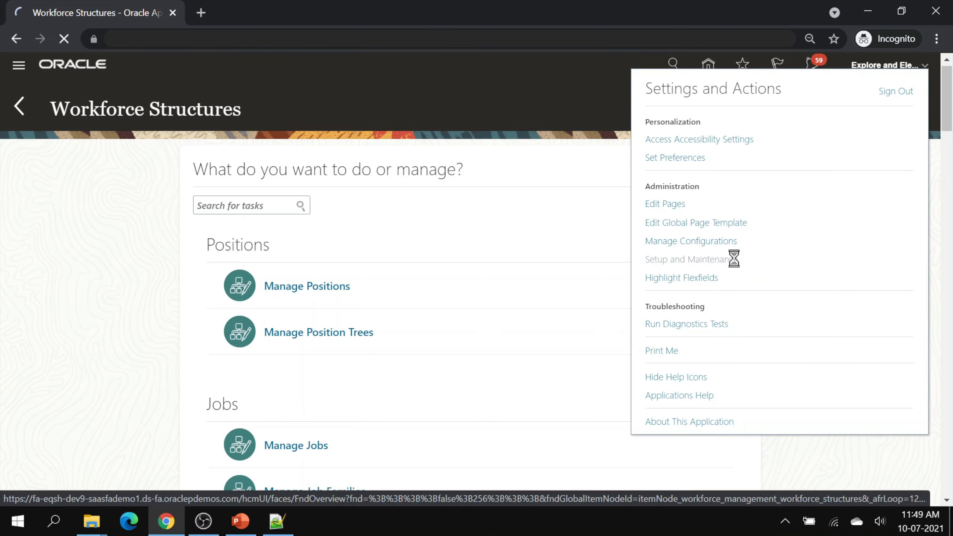
pyautogui.click(226, 106)
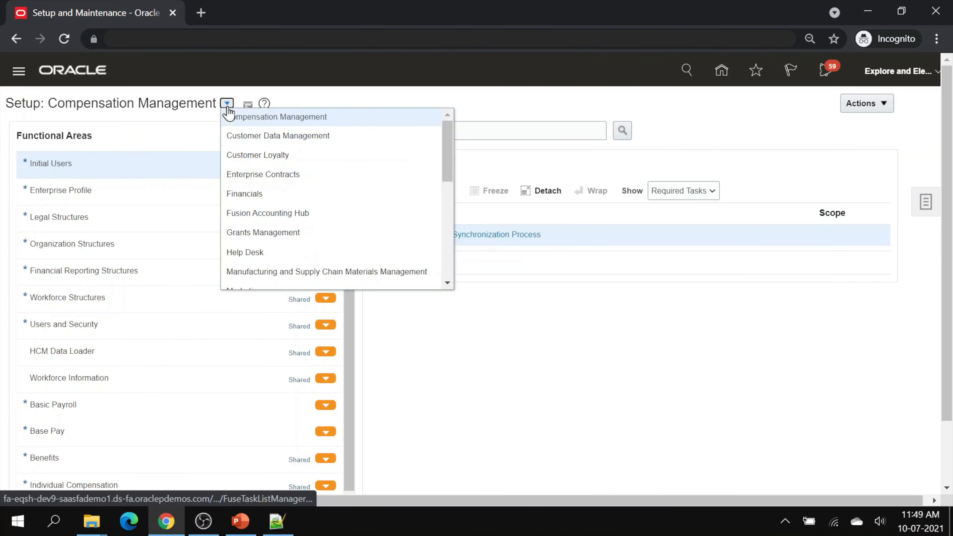
pyautogui.scroll(-10, 275, 212)
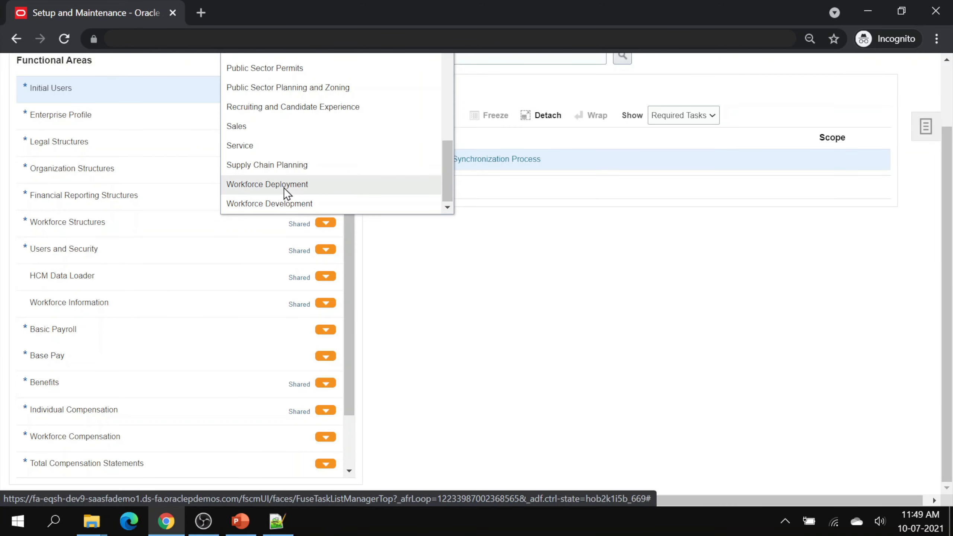
pyautogui.click(283, 187)
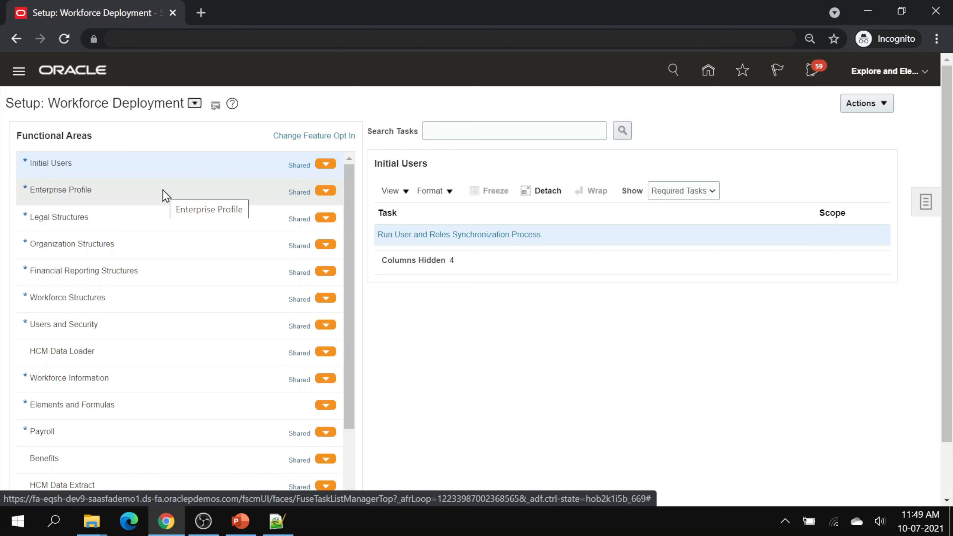
pyautogui.click(148, 215)
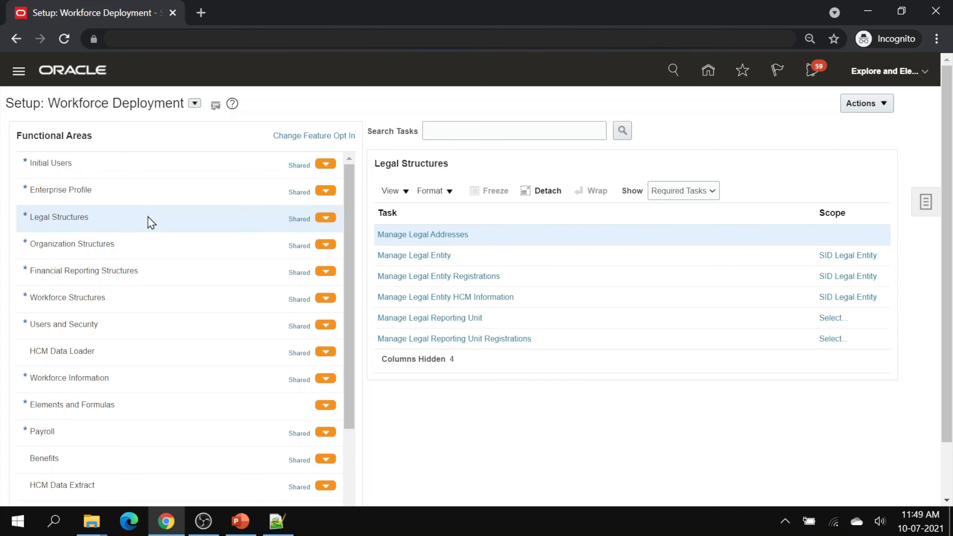
pyautogui.click(456, 237)
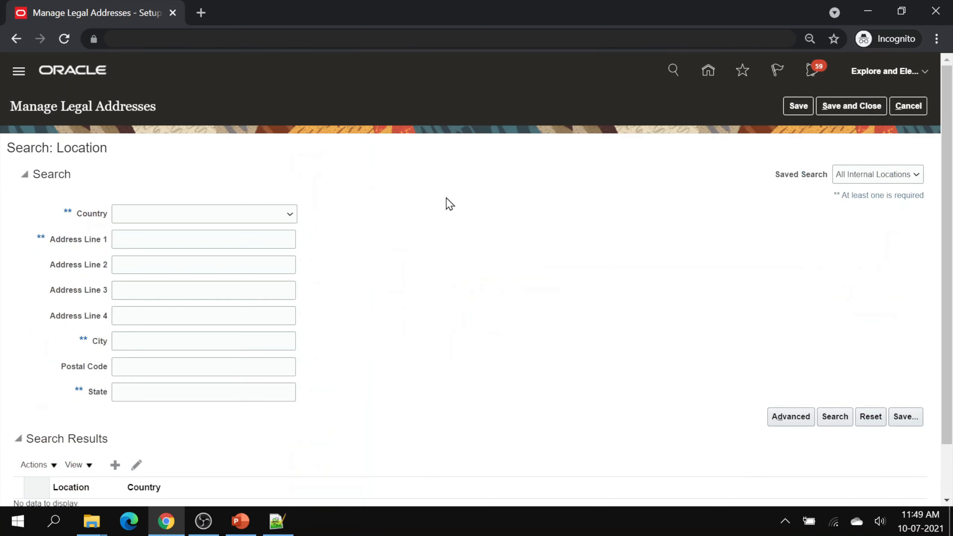
# - Create an India legal address with the pasted EE IN LE address line and city Chennai
pyautogui.click(114, 465)
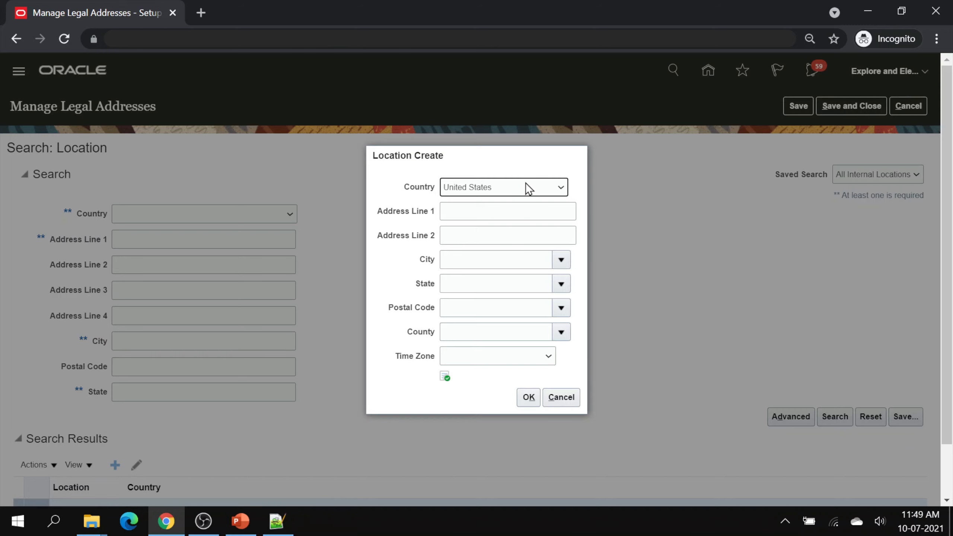
pyautogui.click(527, 187)
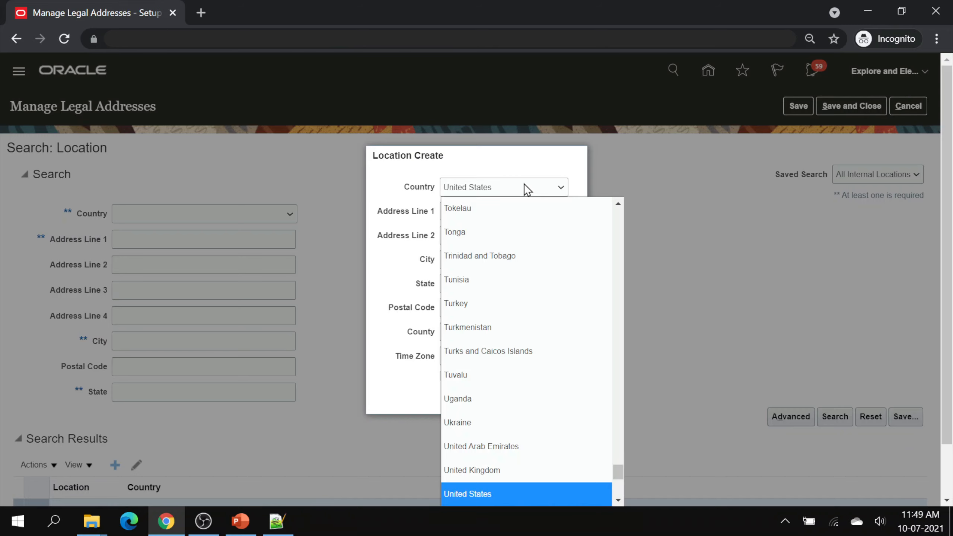
pyautogui.write('nic')
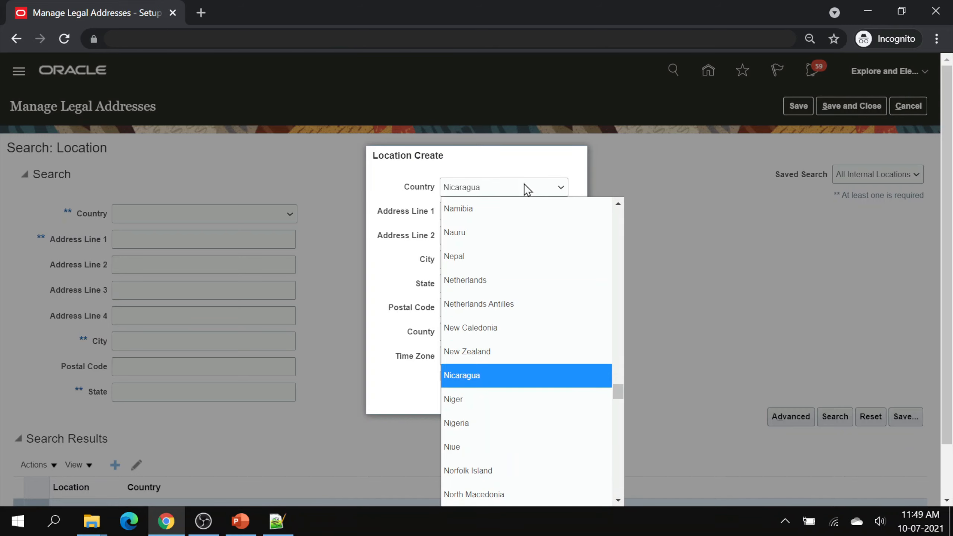
pyautogui.write('in')
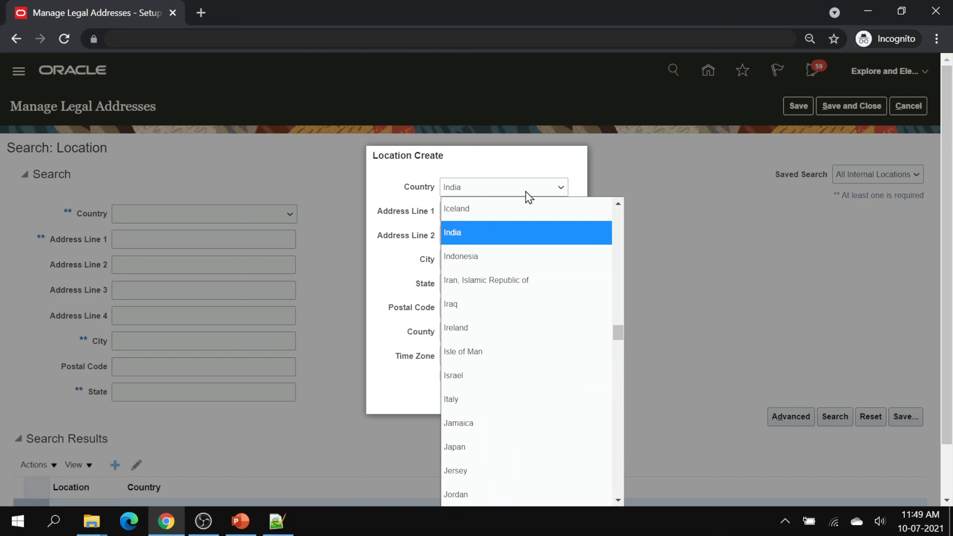
pyautogui.click(512, 233)
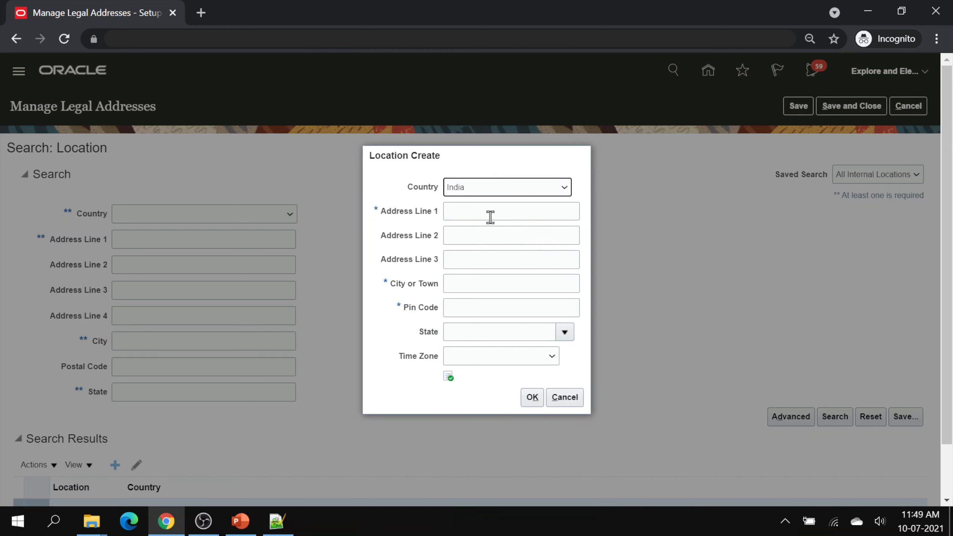
pyautogui.click(501, 212)
pyautogui.write('EE IN LE Address')
pyautogui.press('Tab')
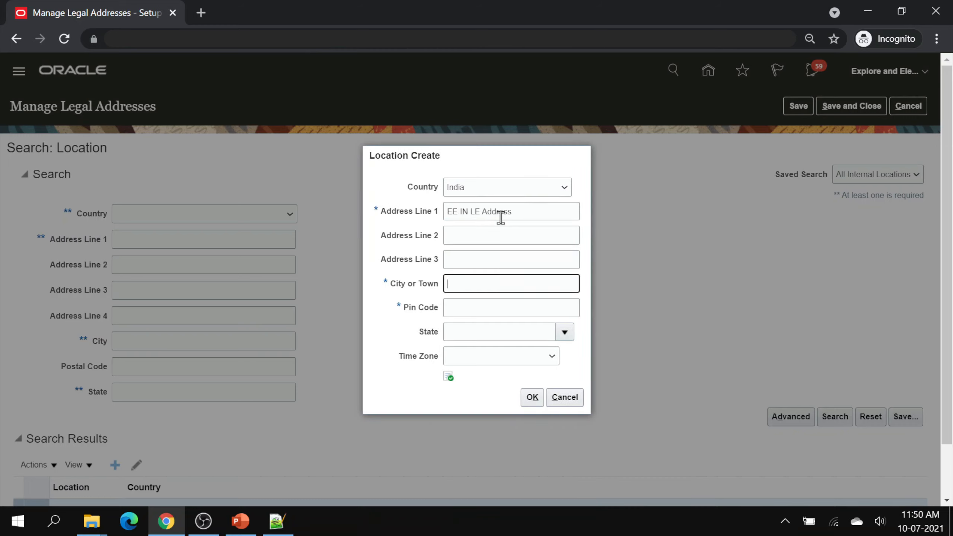
pyautogui.write('Chennai')
pyautogui.press('Tab')
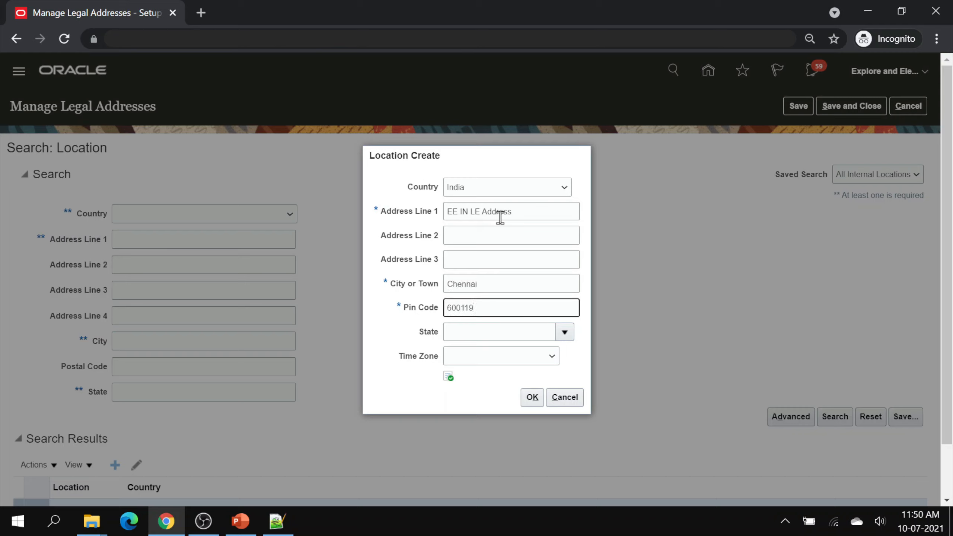
pyautogui.click(464, 330)
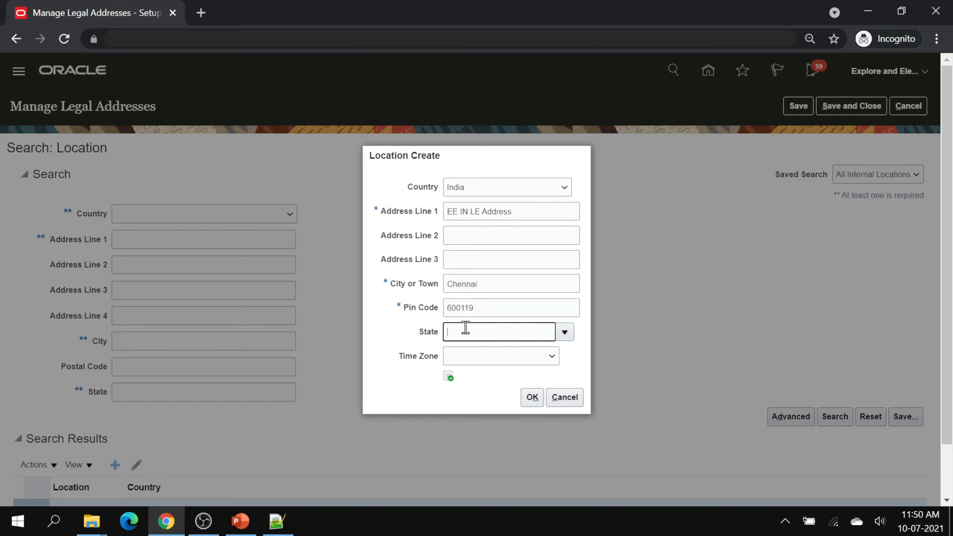
pyautogui.click(530, 397)
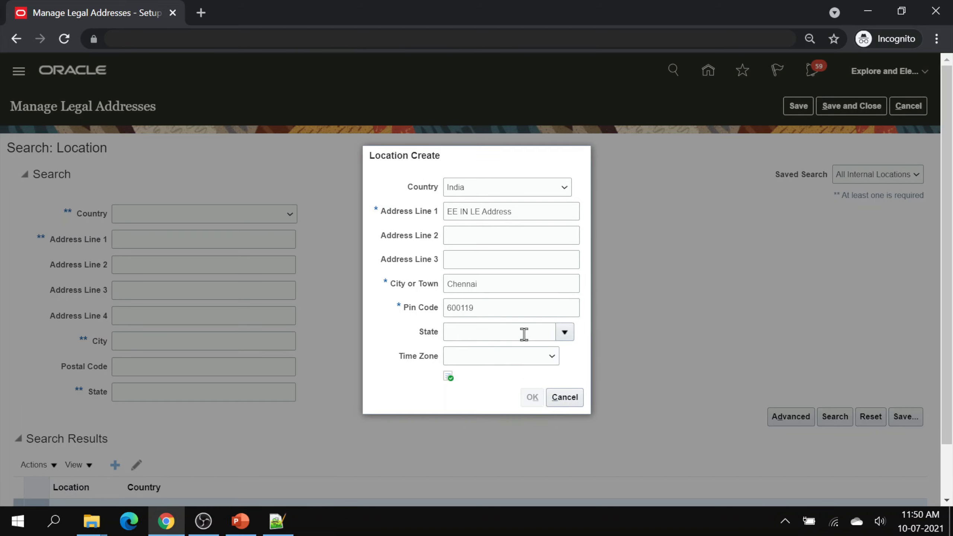
# - Create a Malaysia legal address in Kuala Lumpur, post code 57000, and save
pyautogui.scroll(-2, 524, 332)
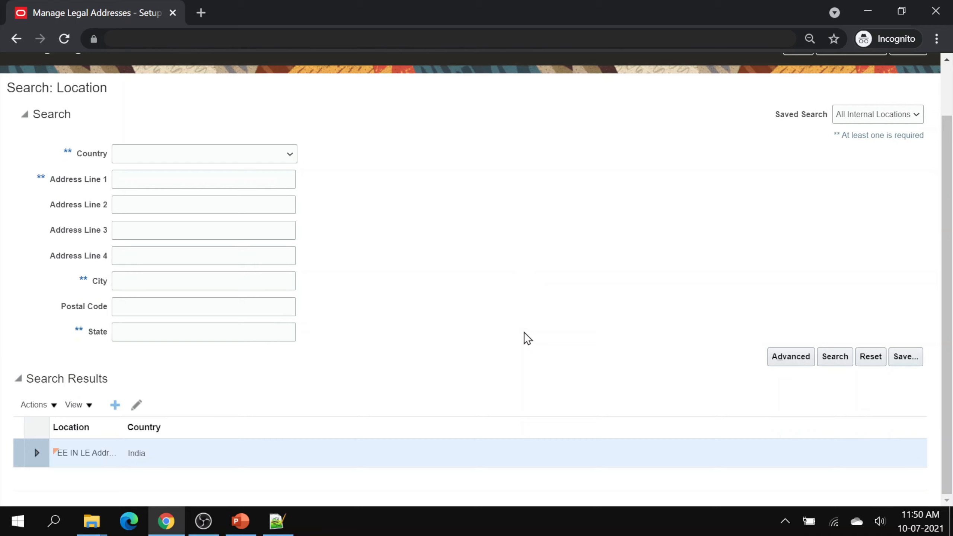
pyautogui.scroll(2, 524, 331)
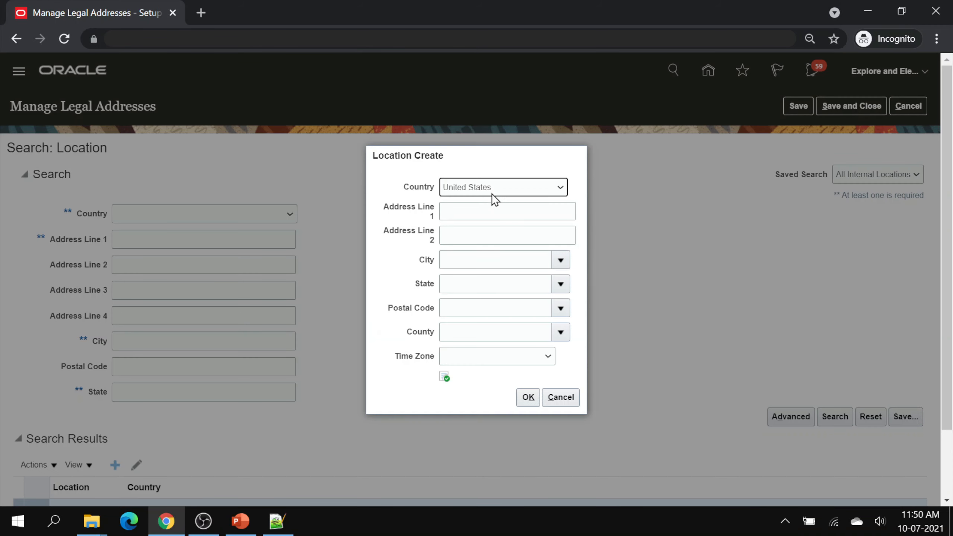
pyautogui.click(492, 191)
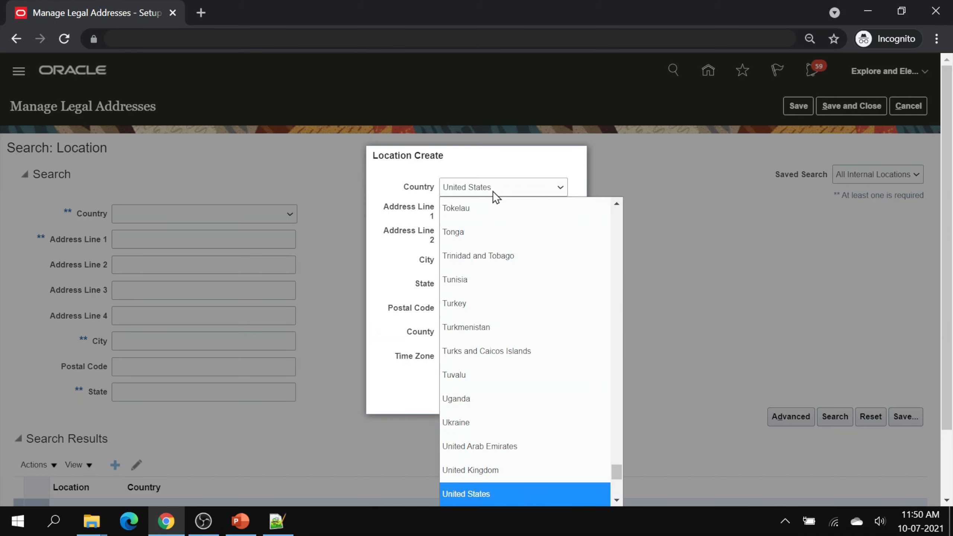
pyautogui.write('malay')
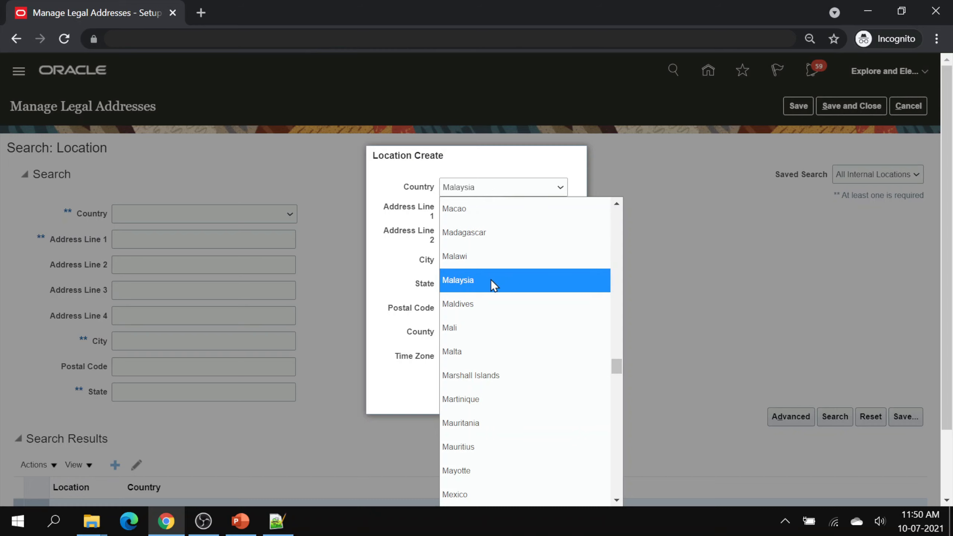
pyautogui.click(491, 280)
pyautogui.click(481, 217)
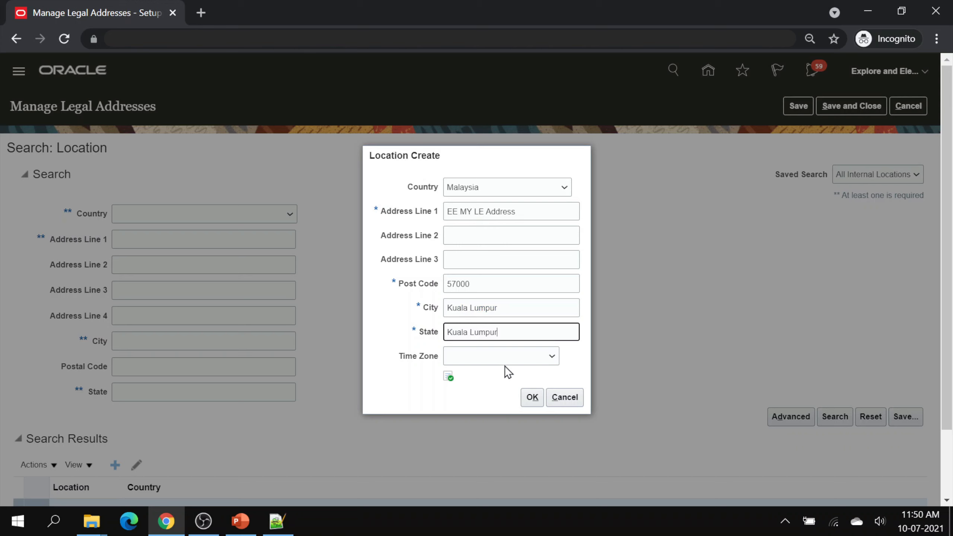
pyautogui.click(531, 400)
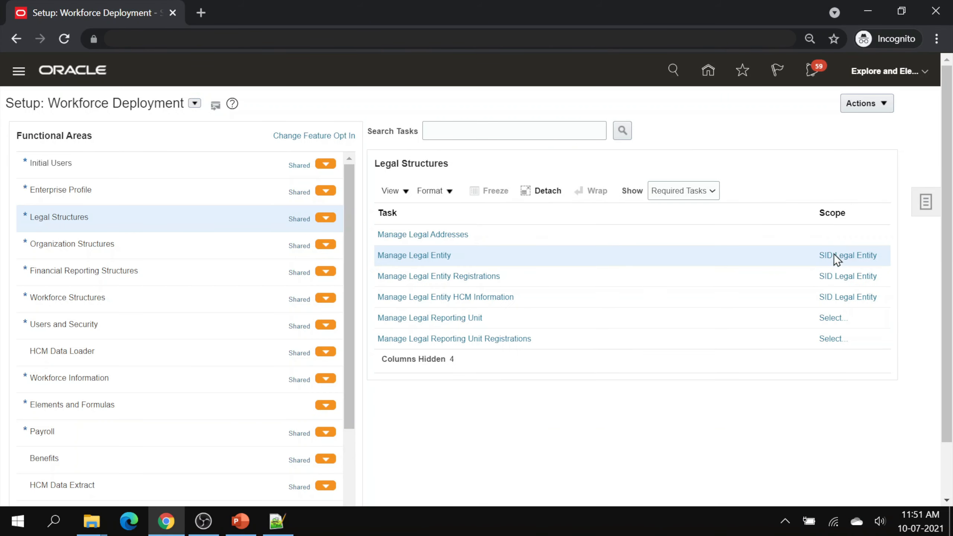
# - Set the Legal Entity scope to Create New and go to the task
pyautogui.click(833, 255)
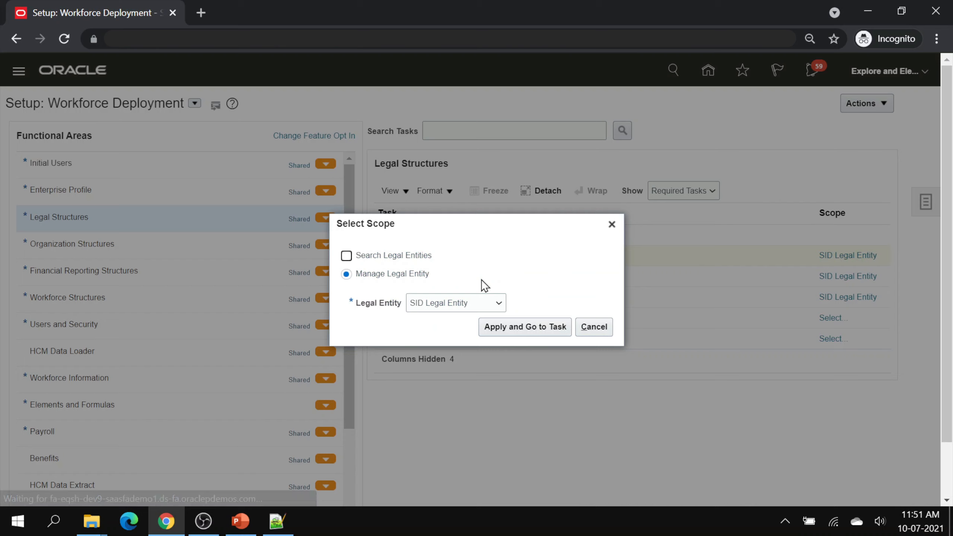
pyautogui.click(472, 300)
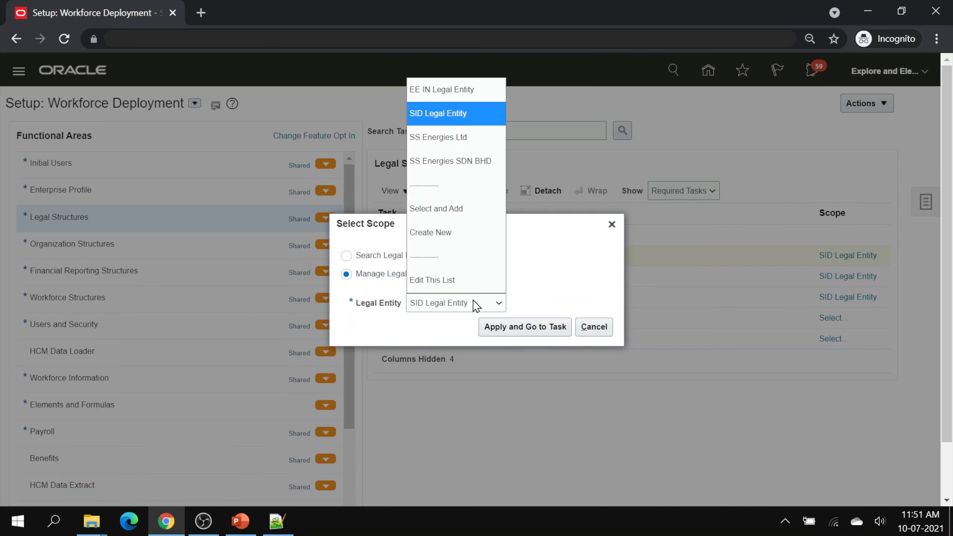
pyautogui.click(469, 231)
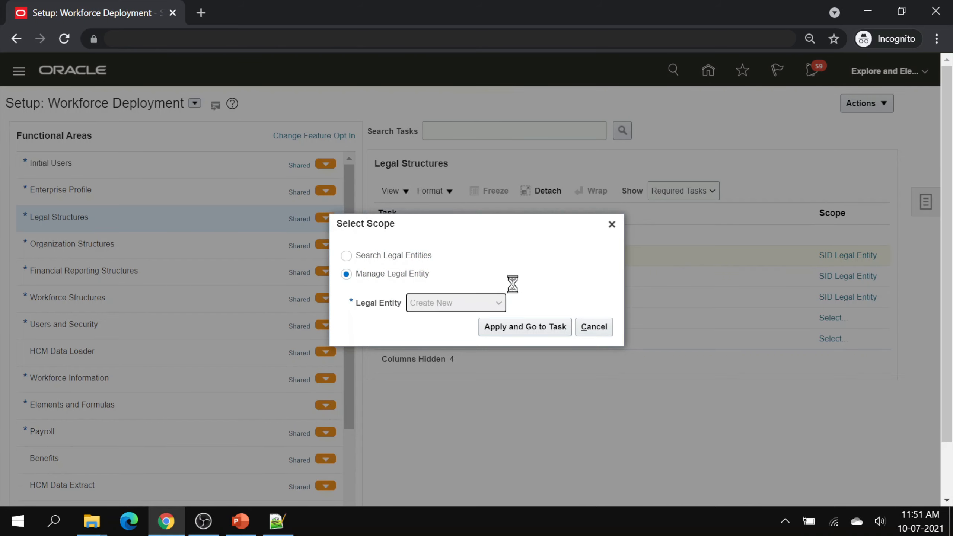
pyautogui.click(544, 326)
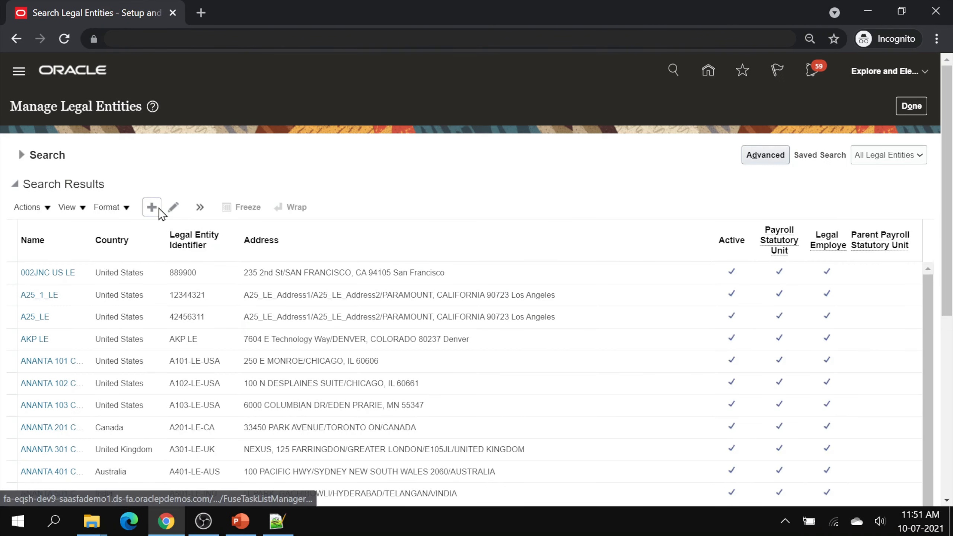
# - Enter EE Energies Ltd for India with EELE01 numbers, flagged payroll statutory unit and legal employer
pyautogui.click(158, 208)
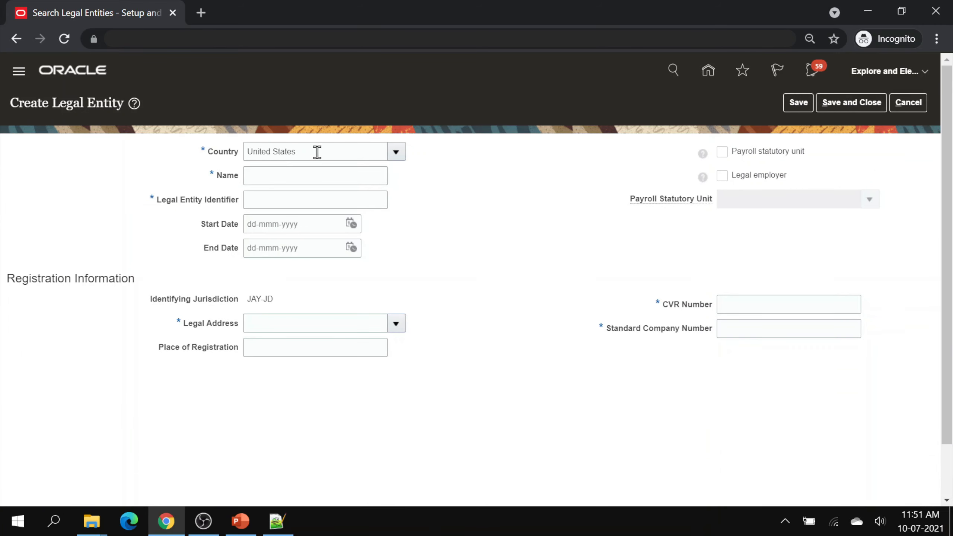
pyautogui.moveTo(317, 152); pyautogui.dragTo(234, 151)
pyautogui.press('BackSpace')
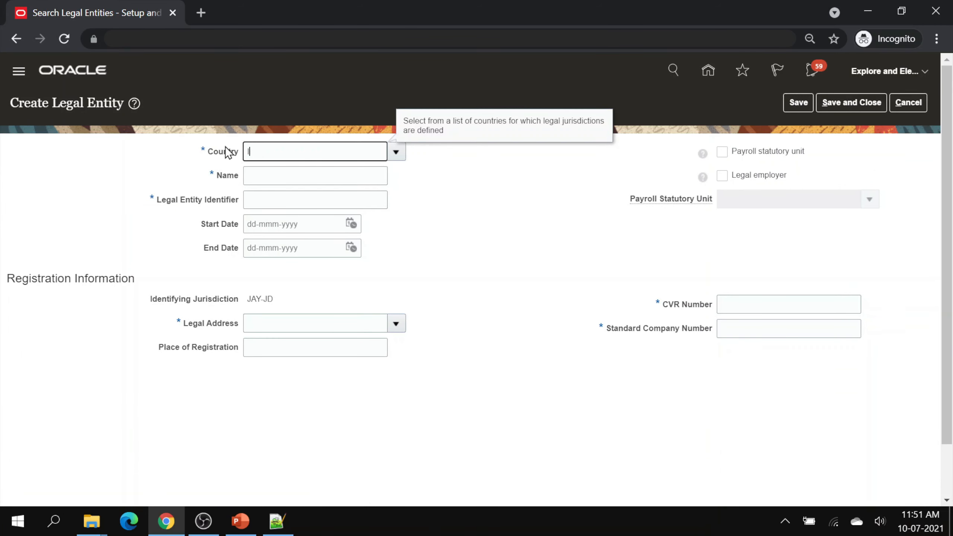
pyautogui.write('EELE01')
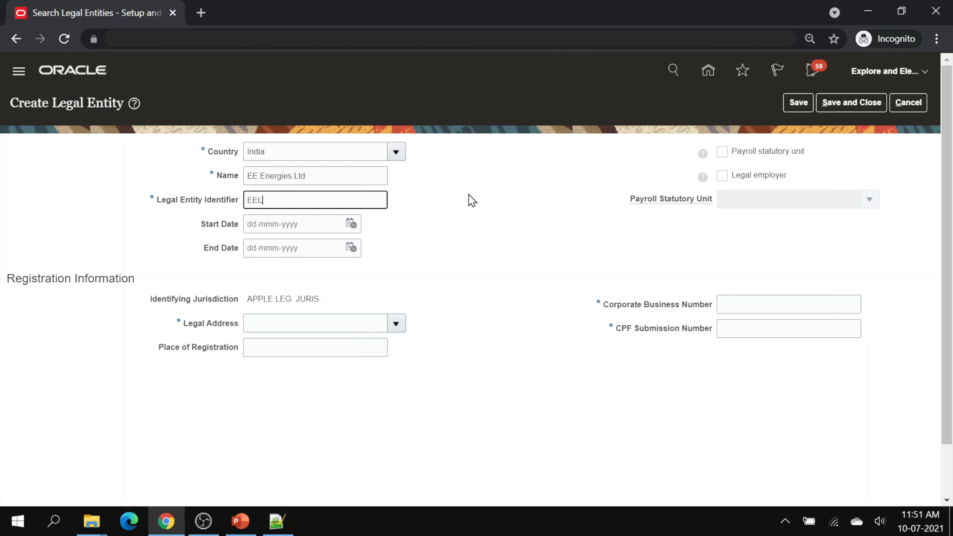
pyautogui.hotkey('ctrl', 'a')
pyautogui.hotkey('ctrl', 'c')
pyautogui.click(746, 307)
pyautogui.hotkey('ctrl', 'v')
pyautogui.click(747, 327)
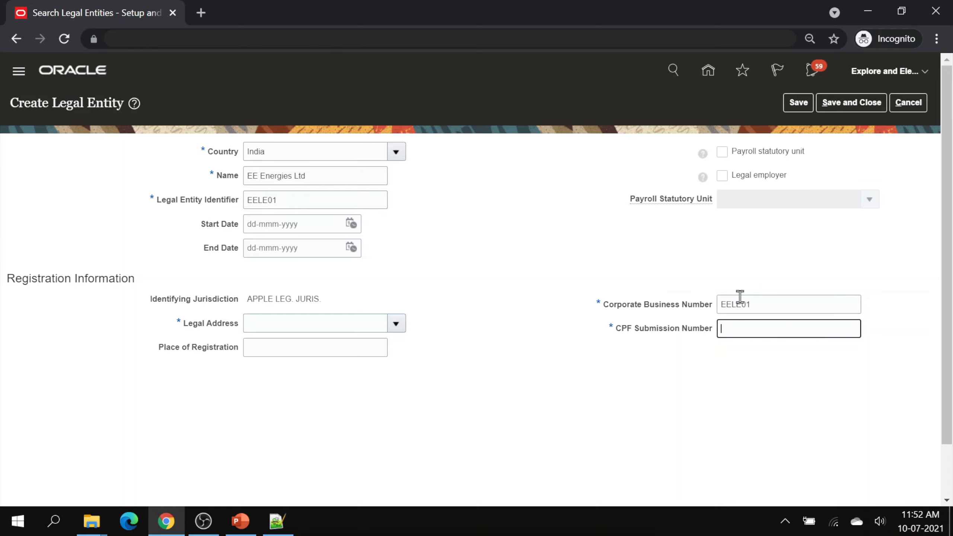
pyautogui.hotkey('ctrl', 'v')
pyautogui.click(721, 151)
pyautogui.click(721, 176)
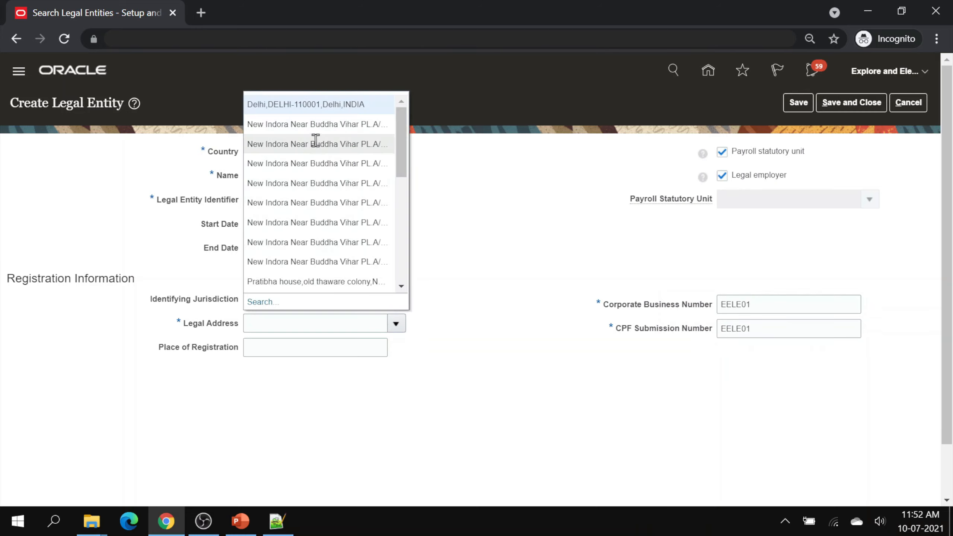
# - Assign the SS Chennai legal address and save the legal entity
pyautogui.click(261, 301)
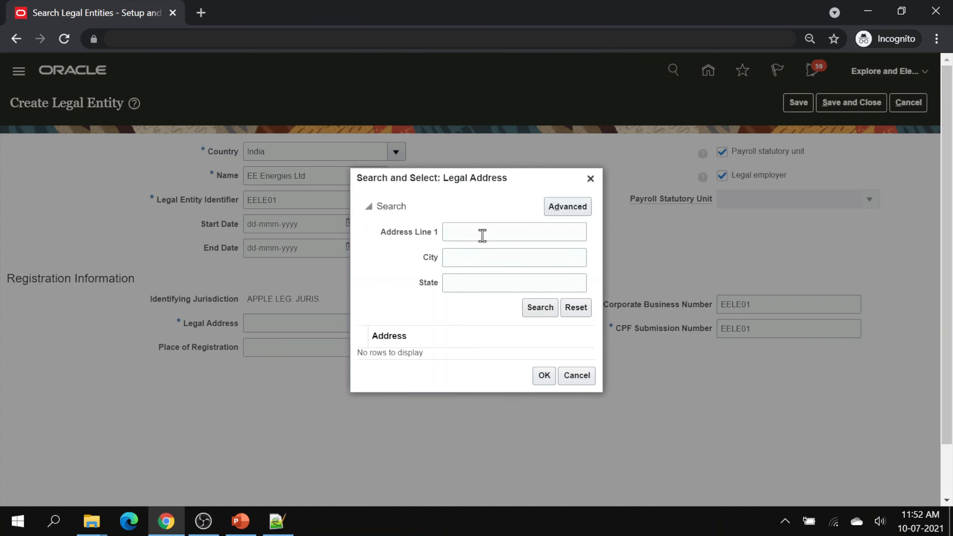
pyautogui.click(482, 236)
pyautogui.write('SS')
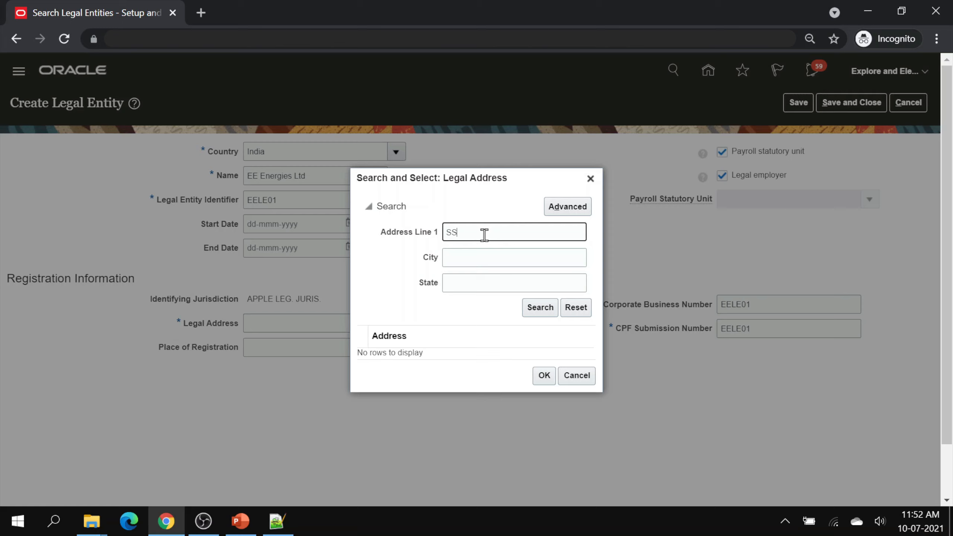
pyautogui.click(535, 309)
pyautogui.click(448, 353)
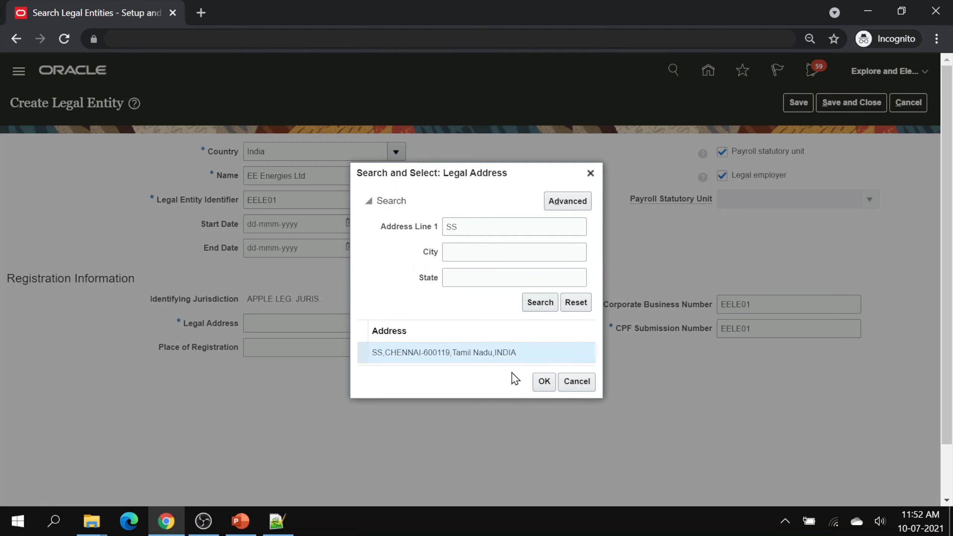
pyautogui.click(543, 382)
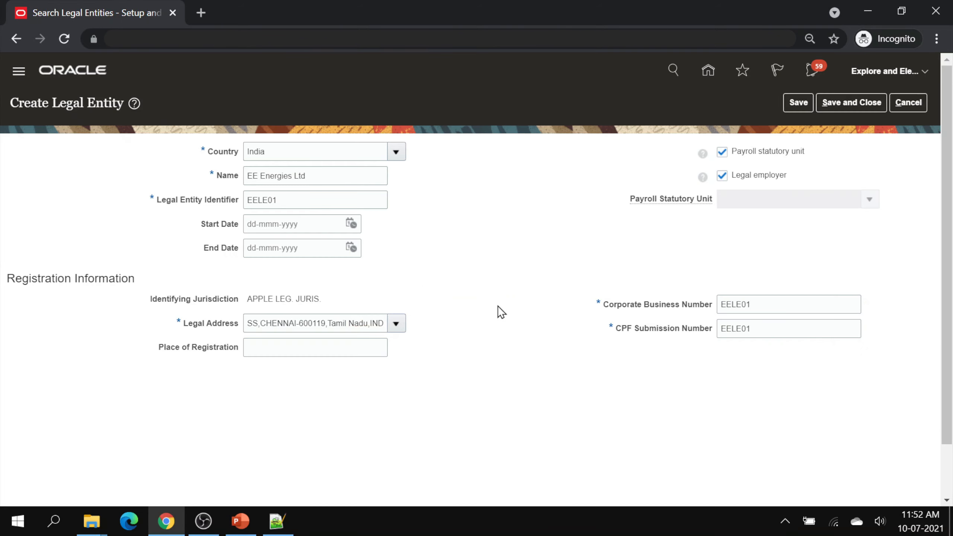
pyautogui.click(836, 108)
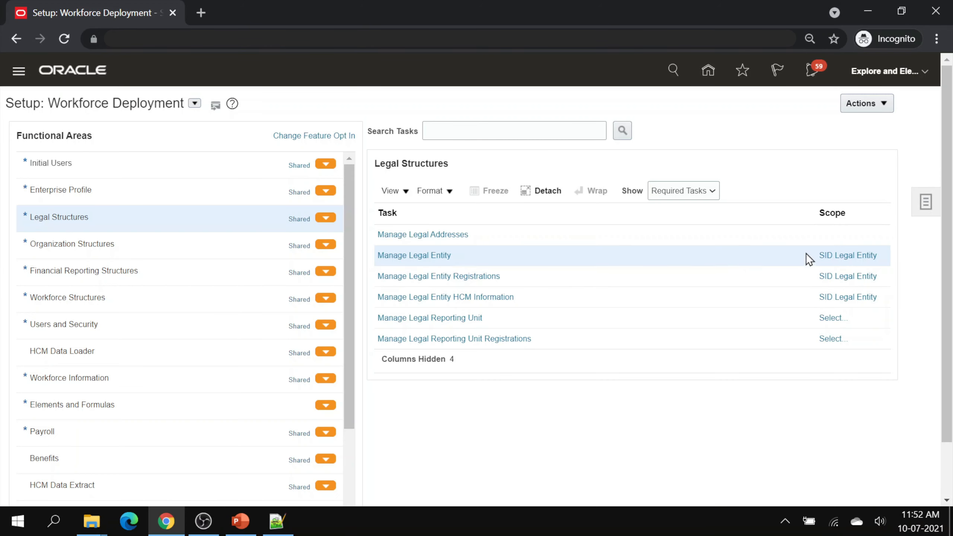
# - Choose Create New as the legal entity scope and proceed to the task
pyautogui.click(846, 255)
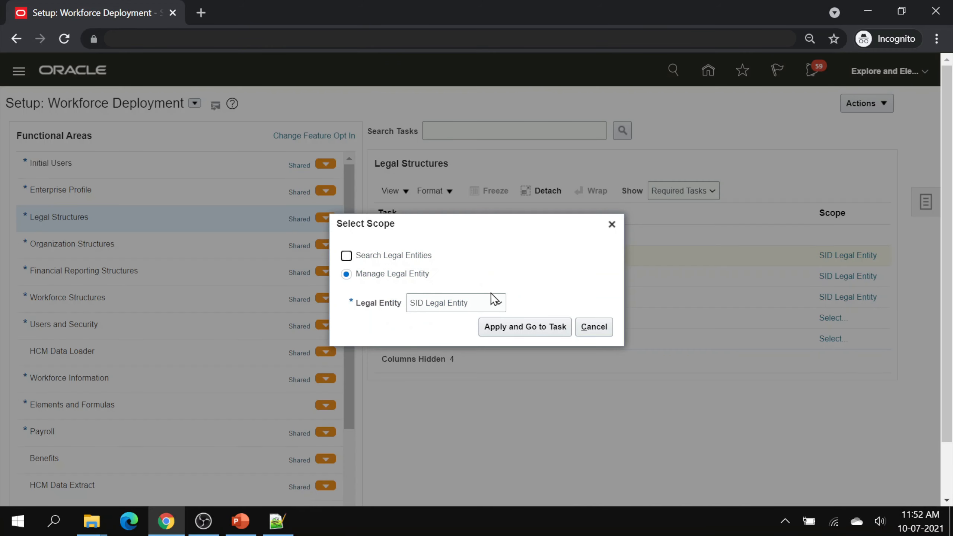
pyautogui.click(492, 302)
pyautogui.click(464, 232)
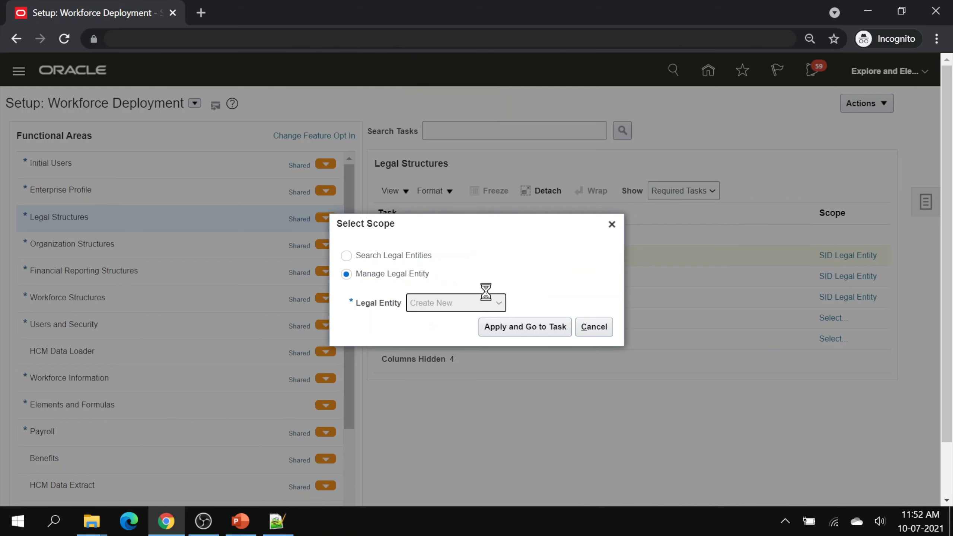
pyautogui.click(530, 326)
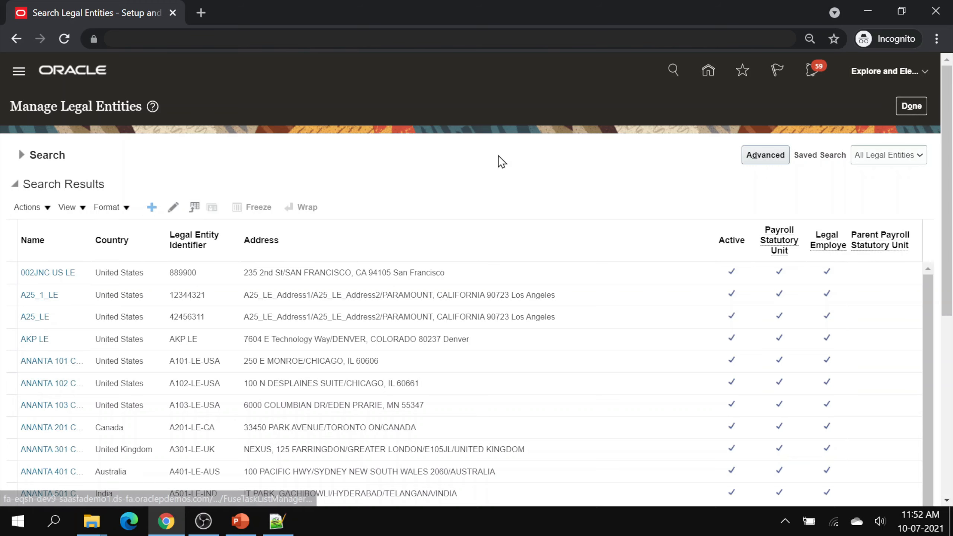
# - Save EE Energies SDN BHD with country Malaysia as payroll statutory unit and legal employer
pyautogui.click(362, 153)
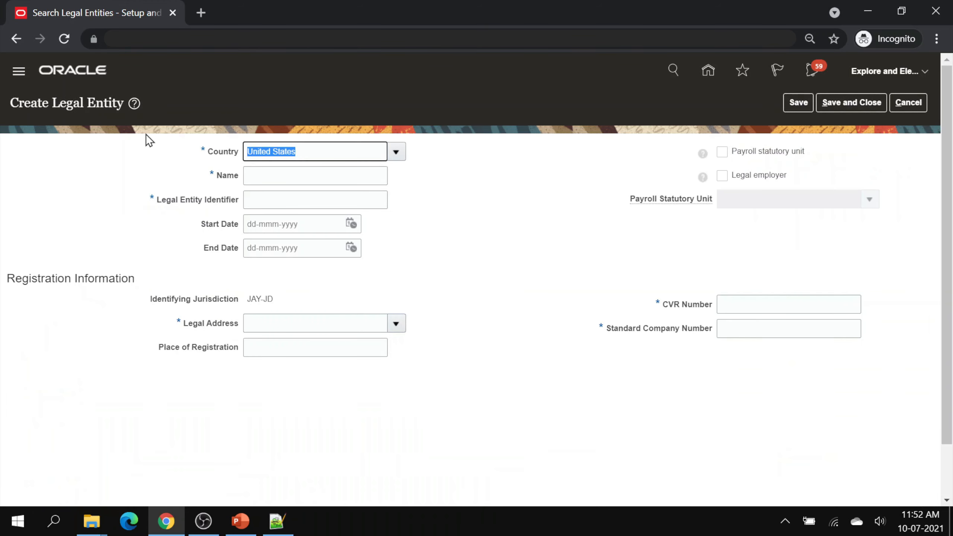
pyautogui.write('Malaysia')
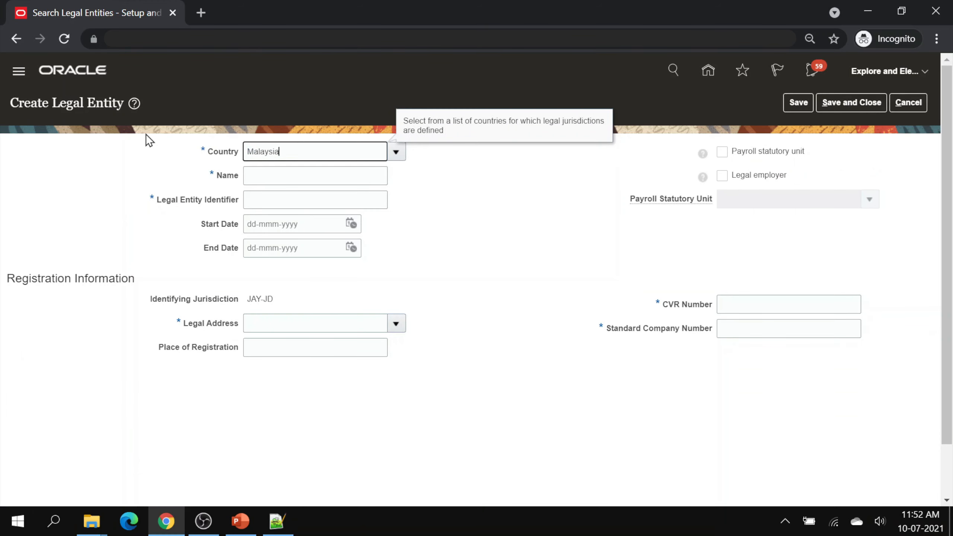
pyautogui.click(268, 174)
pyautogui.click(319, 176)
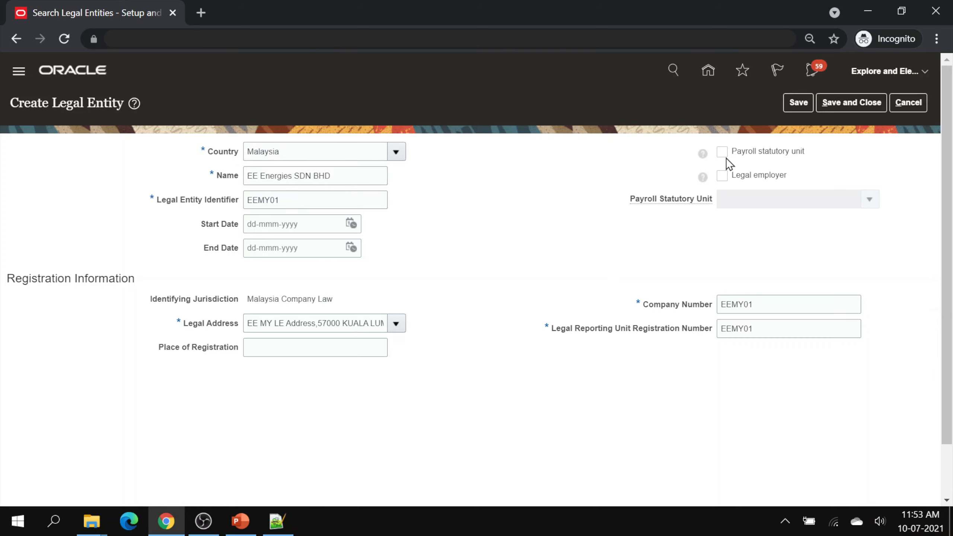
pyautogui.click(723, 152)
pyautogui.click(722, 175)
pyautogui.click(843, 109)
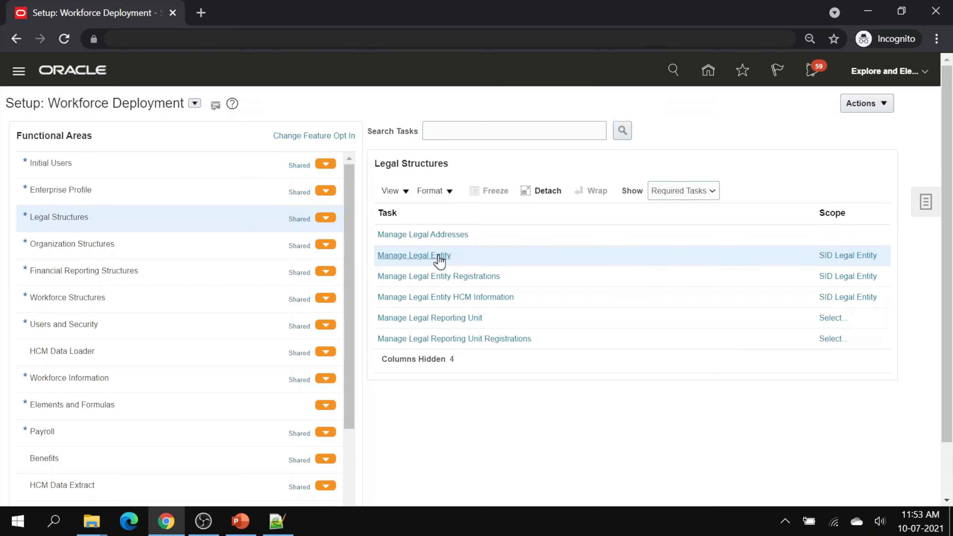
# - Using Select and Add scope, search legal entities named EE and widen the Name column
pyautogui.click(825, 255)
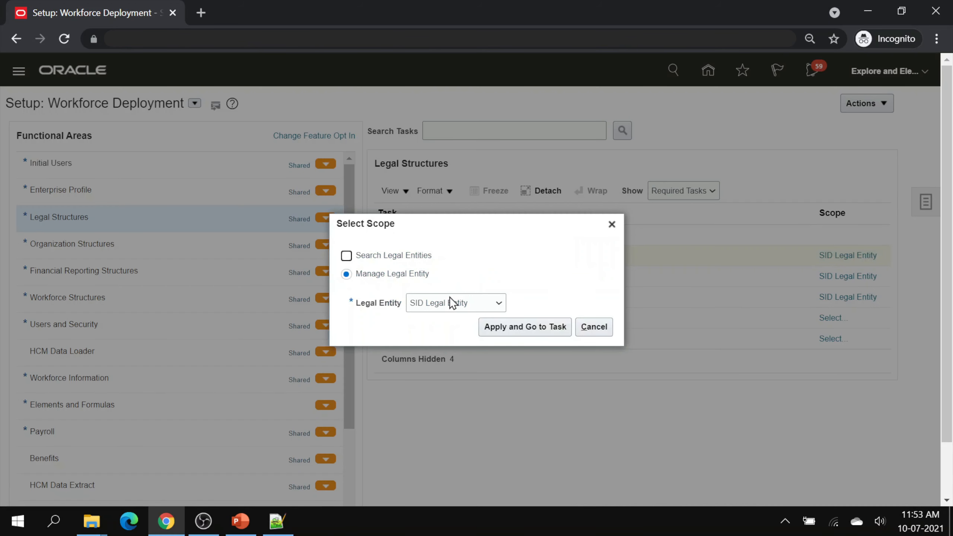
pyautogui.click(449, 297)
pyautogui.click(452, 214)
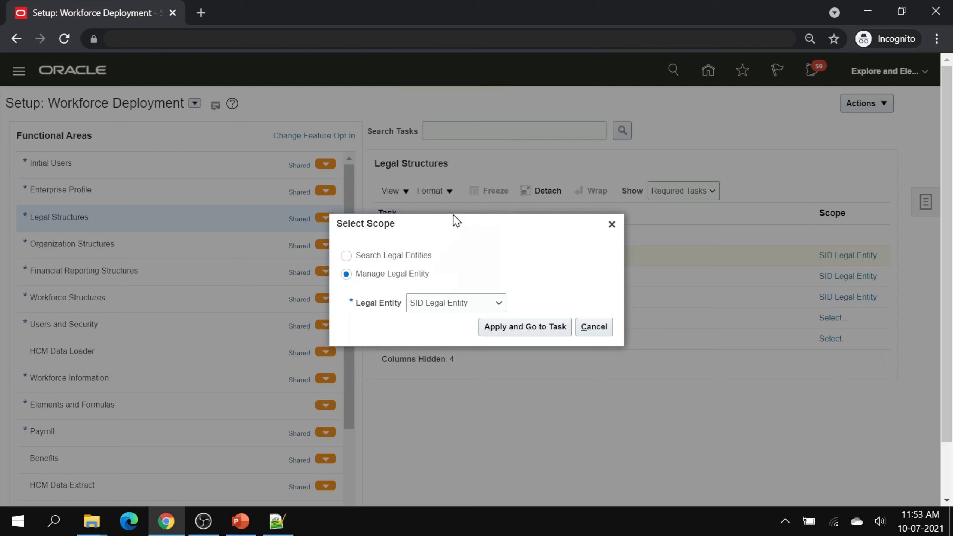
pyautogui.click(518, 321)
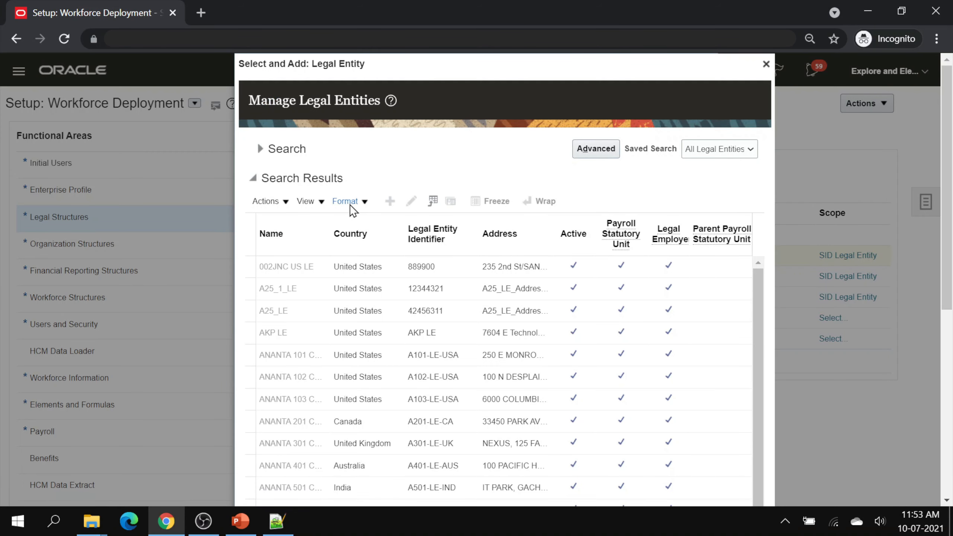
pyautogui.click(263, 149)
pyautogui.click(310, 174)
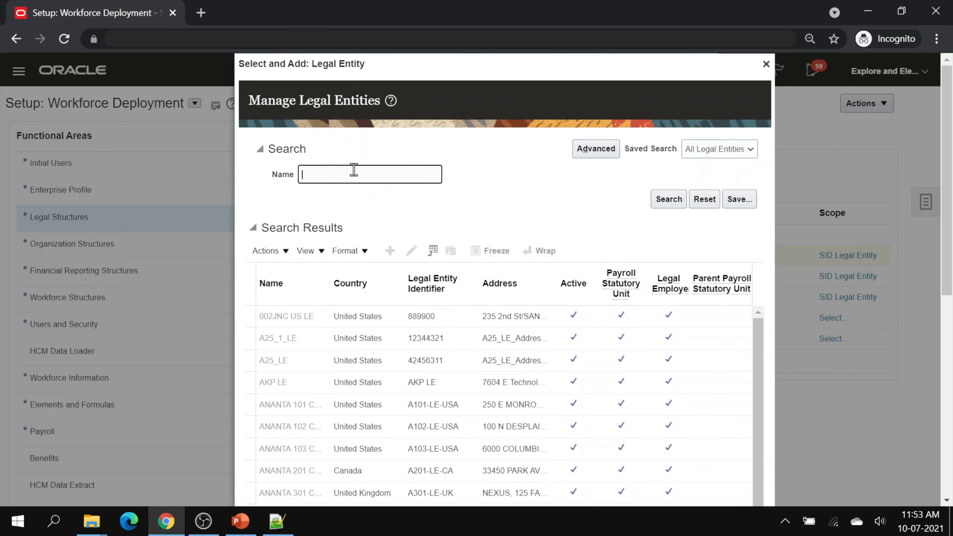
pyautogui.write('EE')
pyautogui.click(669, 199)
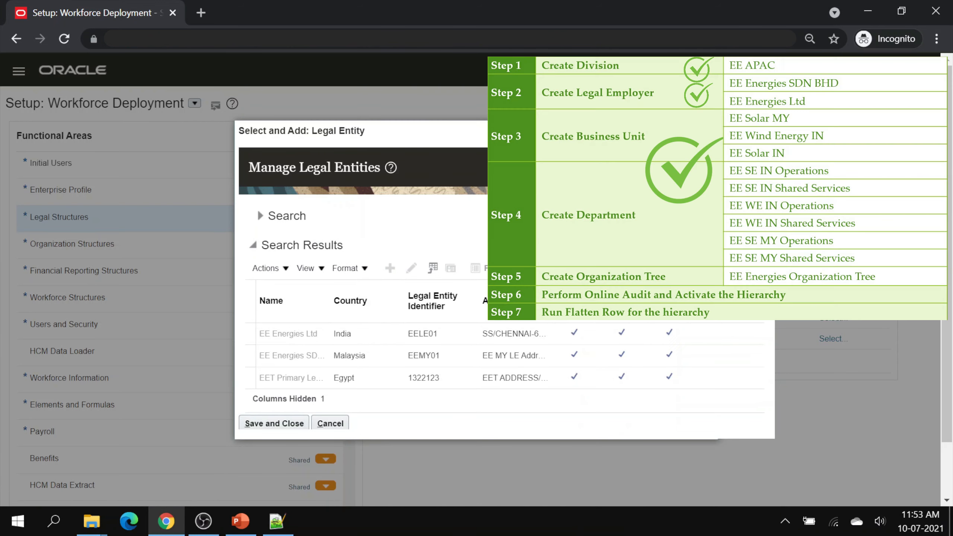
pyautogui.moveTo(329, 307); pyautogui.dragTo(360, 307)
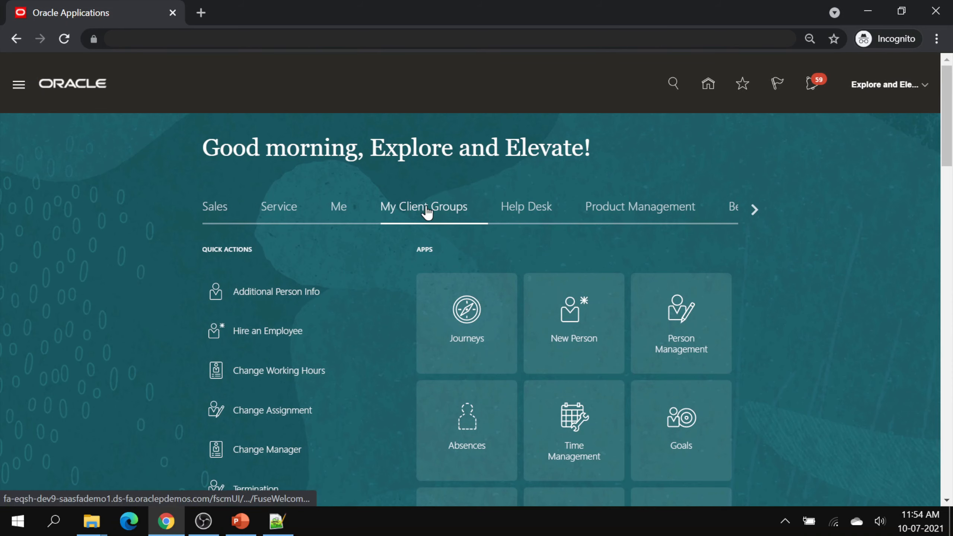
# - Open Manage Organization Trees from the Organizations section of Workforce Structures
pyautogui.scroll(-5, 565, 271)
pyautogui.scroll(-2, 566, 271)
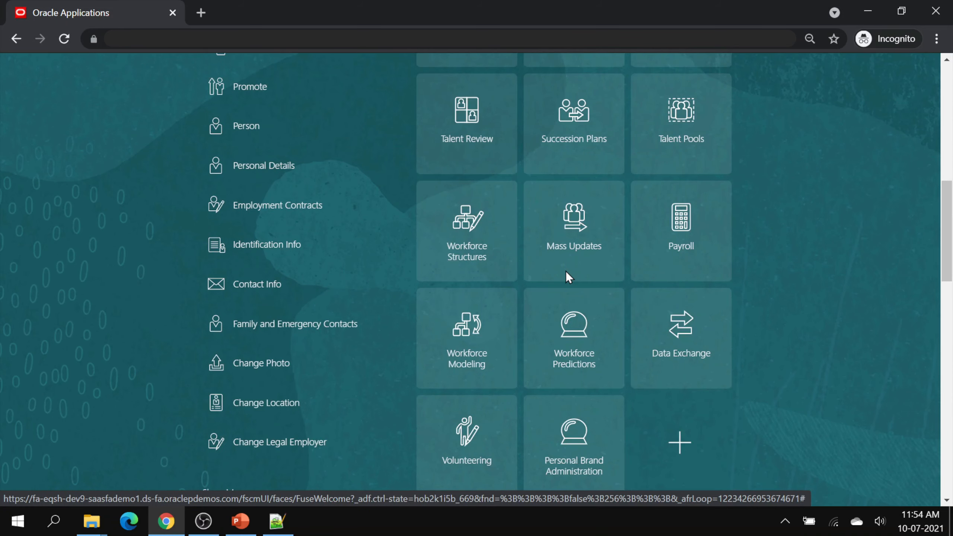
pyautogui.click(509, 256)
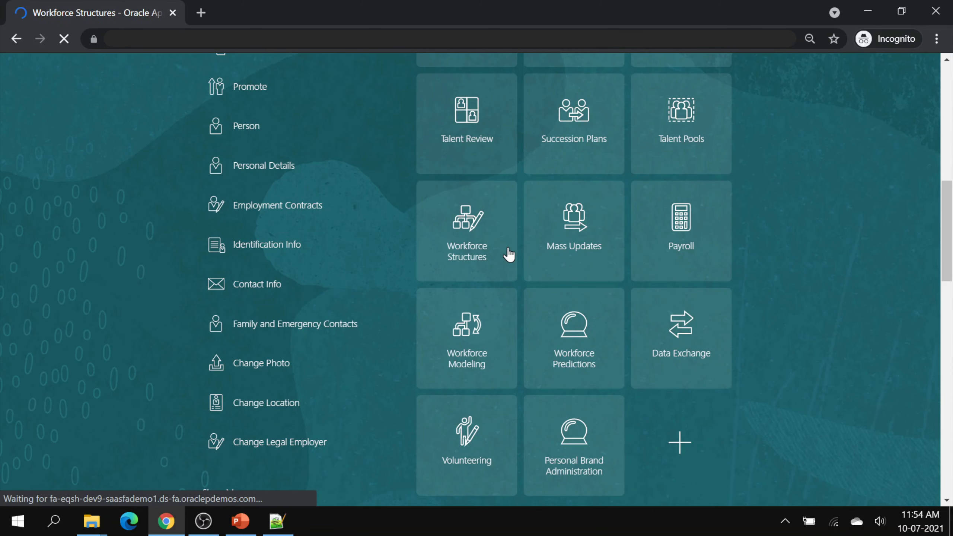
pyautogui.scroll(-6, 508, 248)
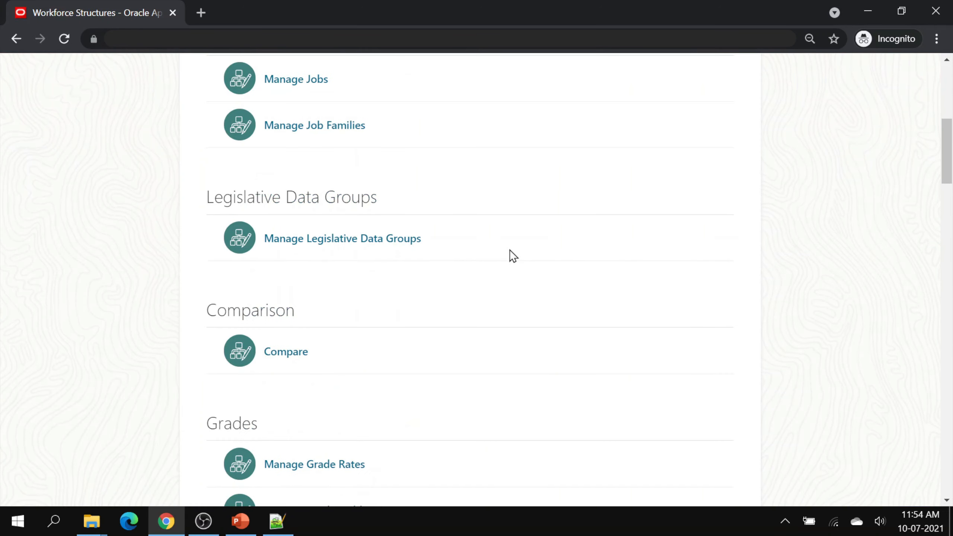
pyautogui.scroll(-2, 509, 255)
pyautogui.scroll(-3, 513, 256)
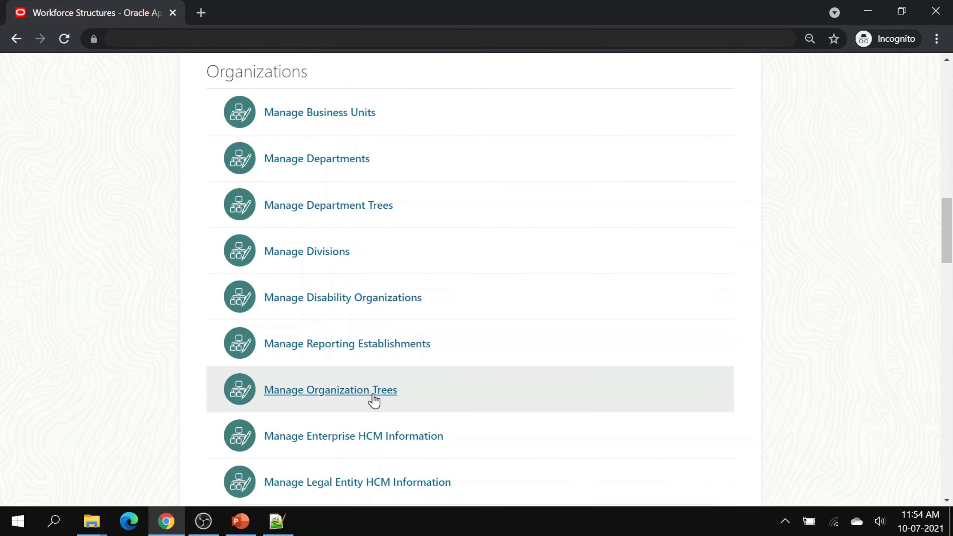
pyautogui.click(372, 390)
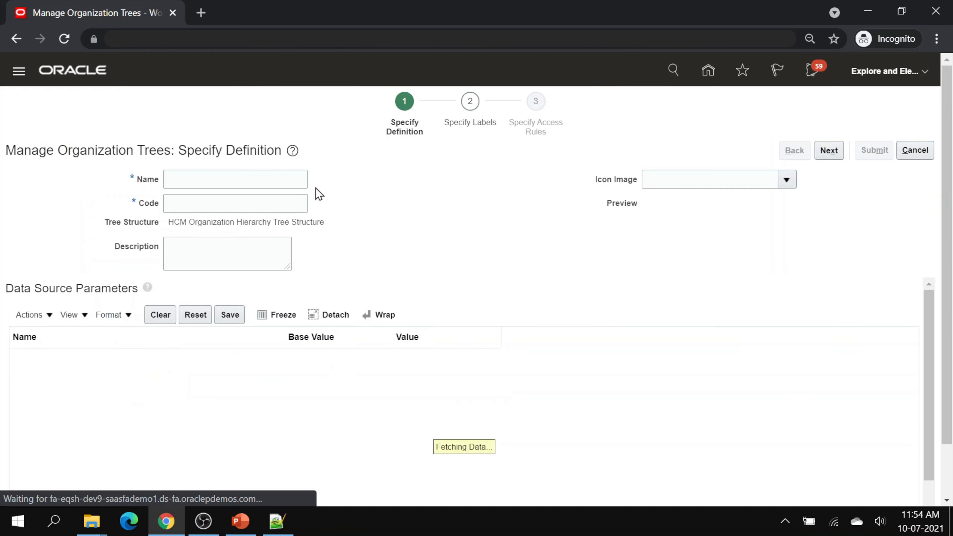
# - Define and submit tree 'EE Energies Organization Tree' with code EE_ORG_TREE, then select it in the results
pyautogui.click(210, 181)
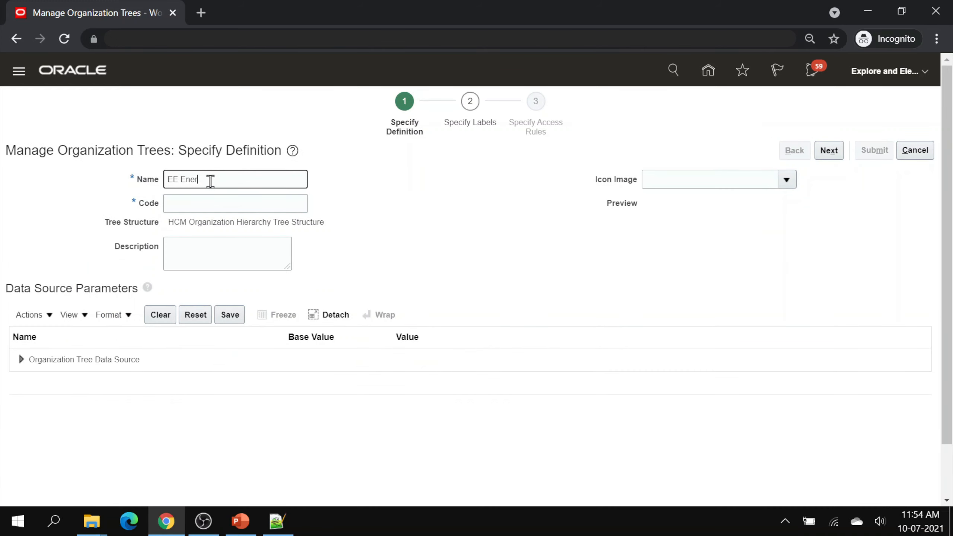
pyautogui.write('EE Energies Organization Tree')
pyautogui.press('Tab')
pyautogui.write('EE_ORG')
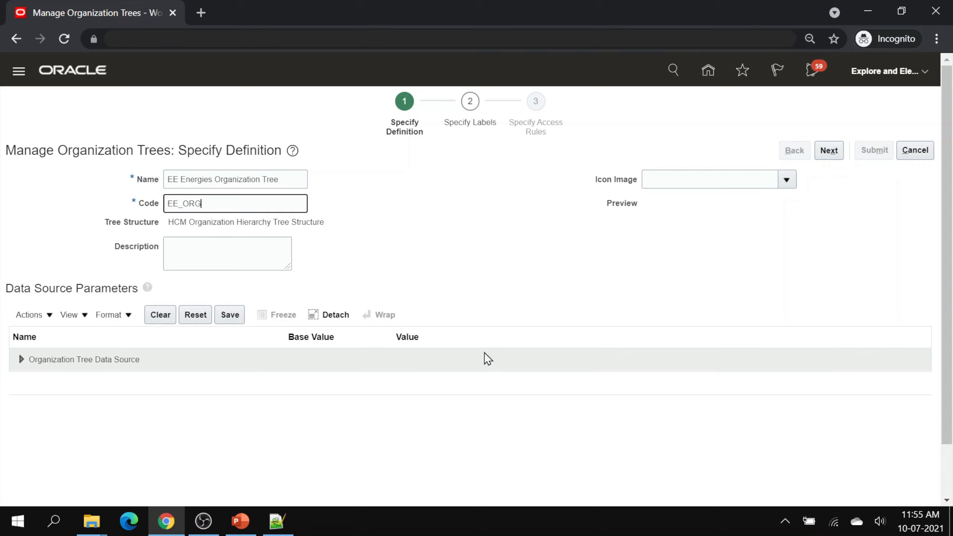
pyautogui.write('_TREE')
pyautogui.click(828, 151)
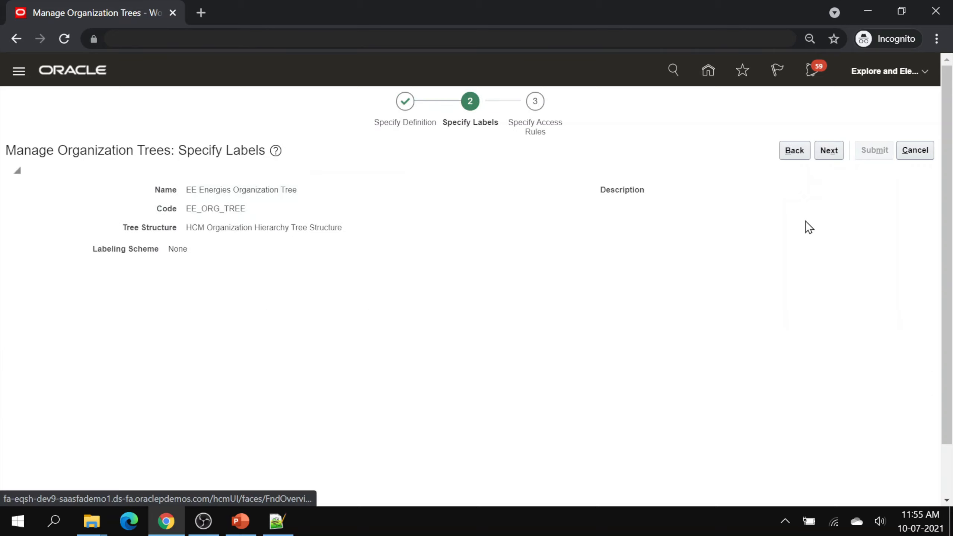
pyautogui.click(816, 154)
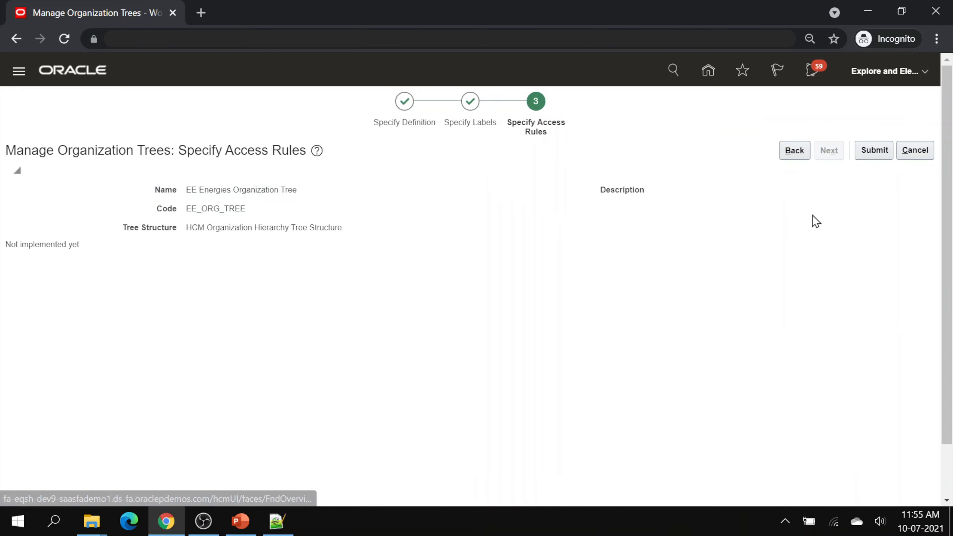
pyautogui.click(874, 150)
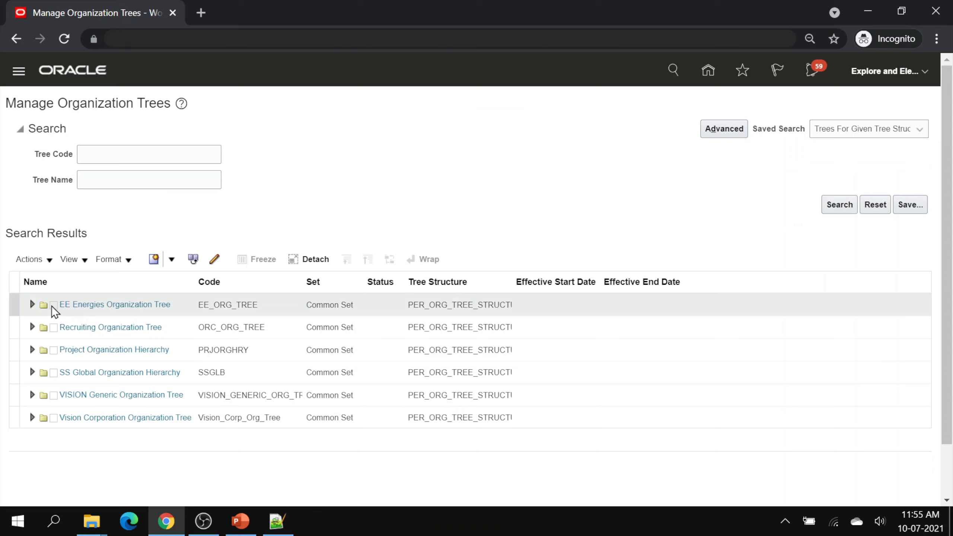
pyautogui.click(180, 306)
pyautogui.click(173, 259)
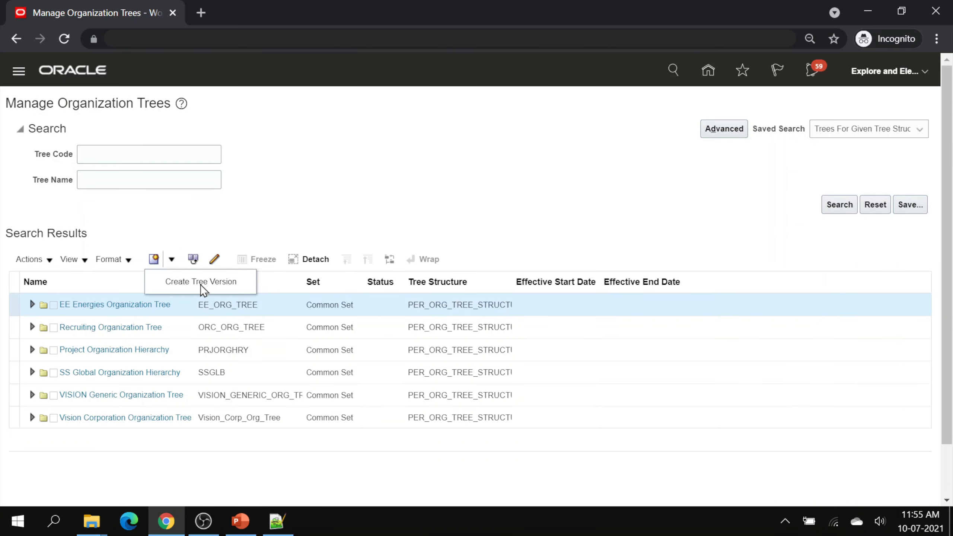
# - Create tree version 'EE Energies Org Tree v1' effective 01-Jan-2000 and advance to Specify Nodes
pyautogui.click(236, 280)
pyautogui.click(208, 235)
pyautogui.write('EE')
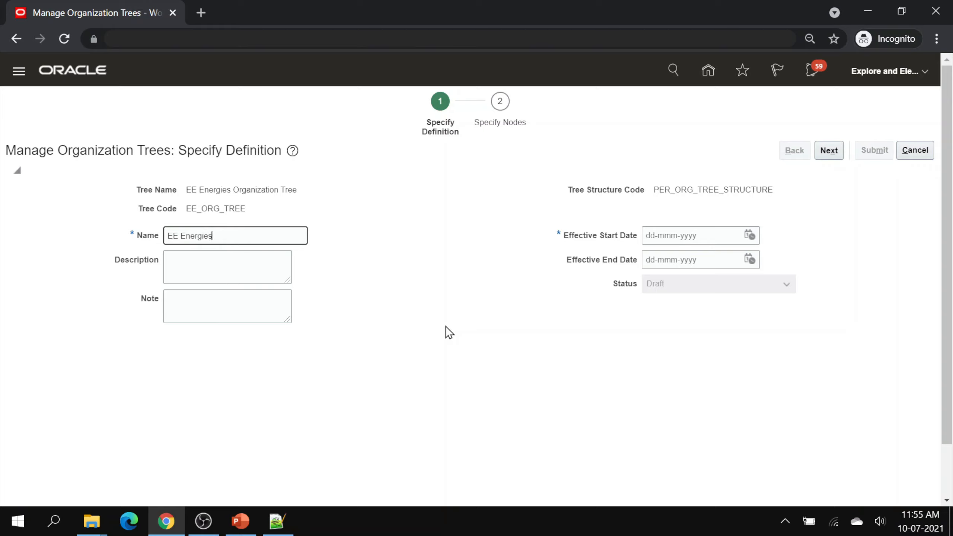
pyautogui.write('Energies Org Tree v1')
pyautogui.click(447, 328)
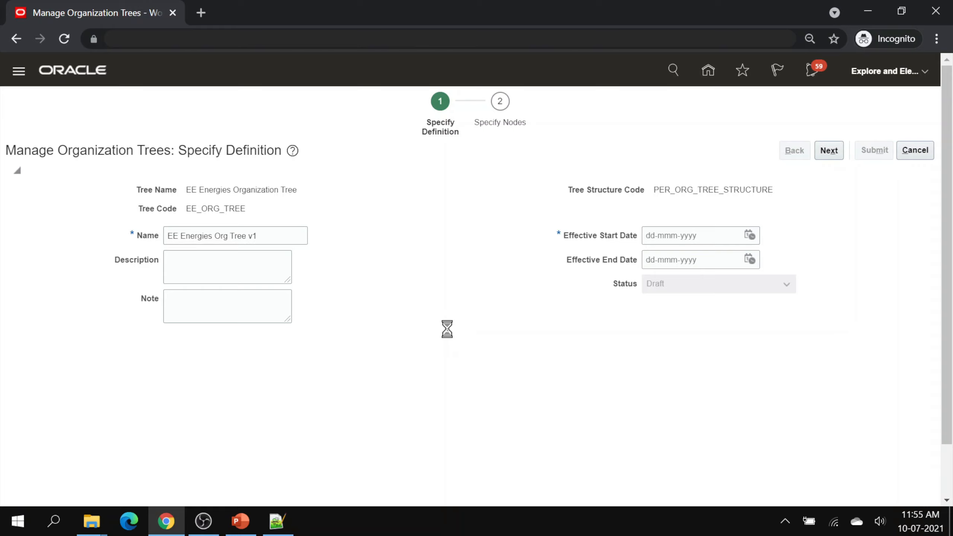
pyautogui.click(669, 235)
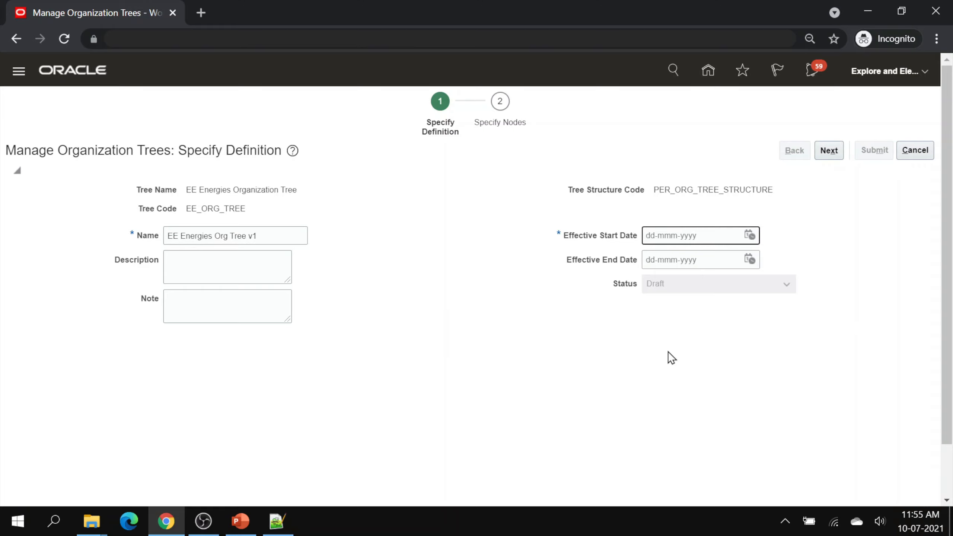
pyautogui.write('01-Jan-2000')
pyautogui.click(668, 352)
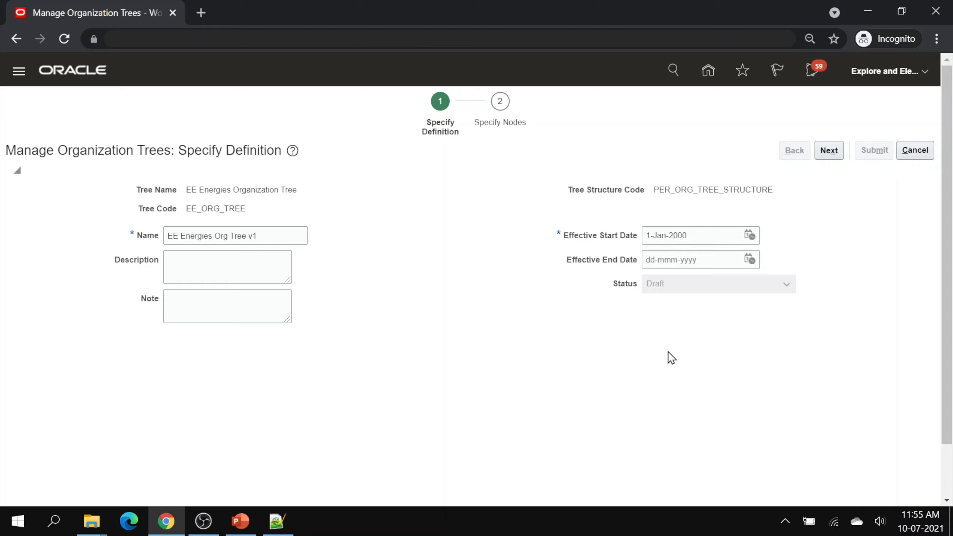
pyautogui.click(826, 155)
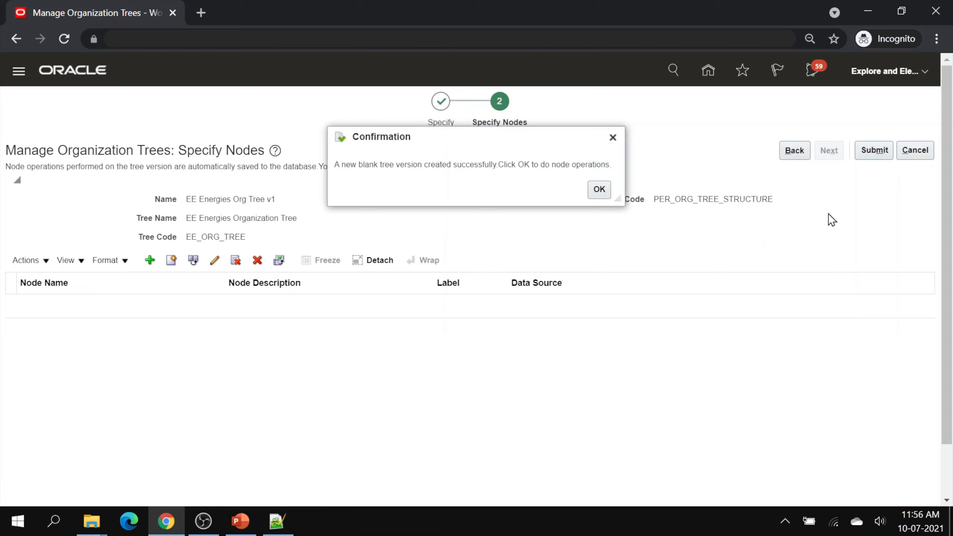
# - Find the EE APAC organization with Division classification and add it as the tree's first node
pyautogui.click(600, 189)
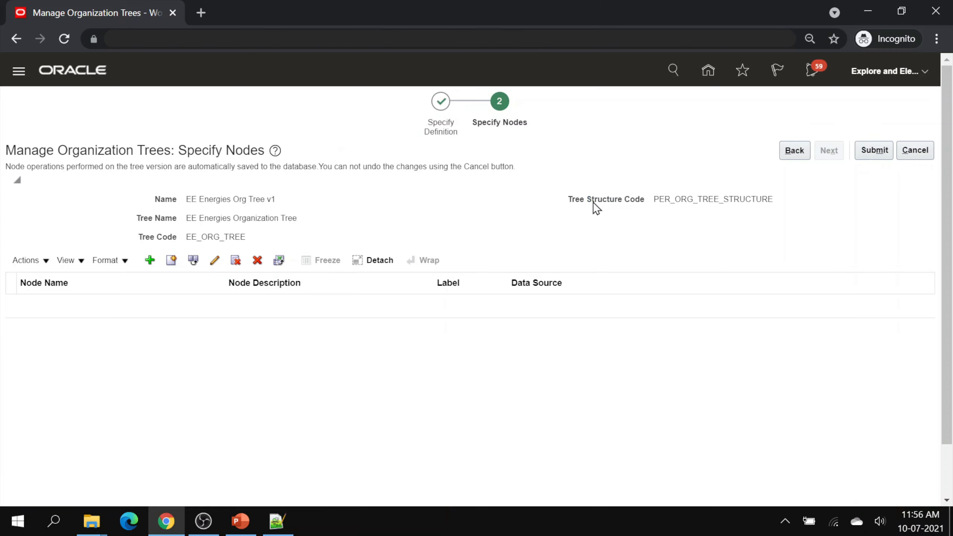
pyautogui.click(150, 260)
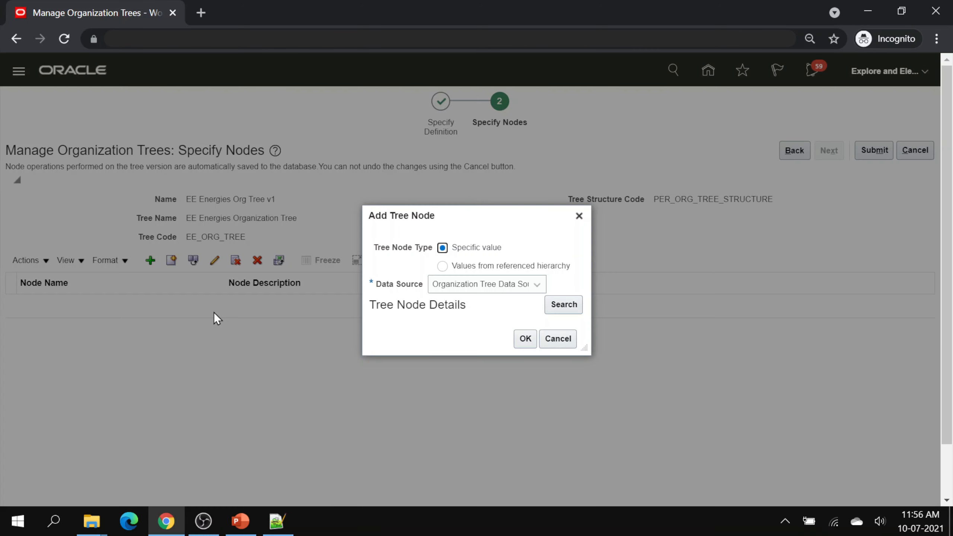
pyautogui.click(570, 306)
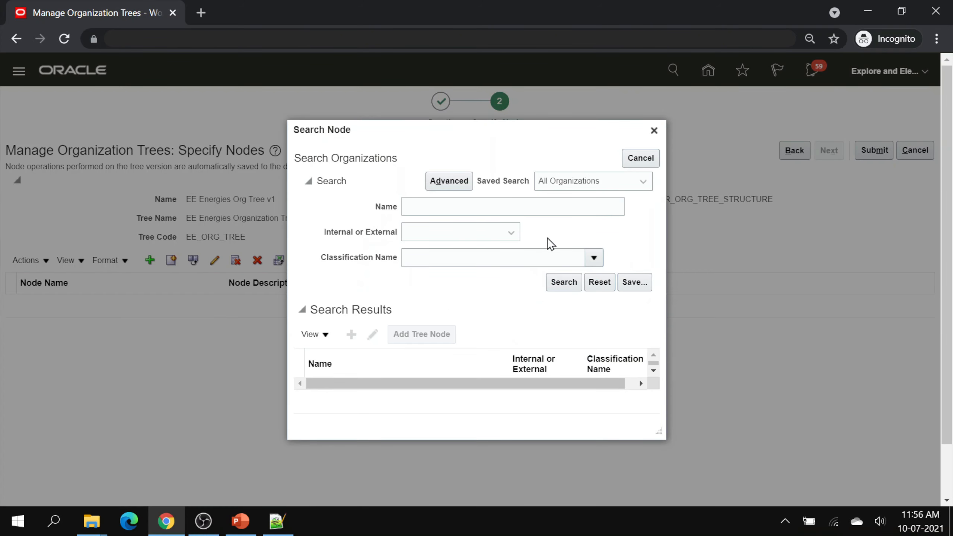
pyautogui.click(453, 207)
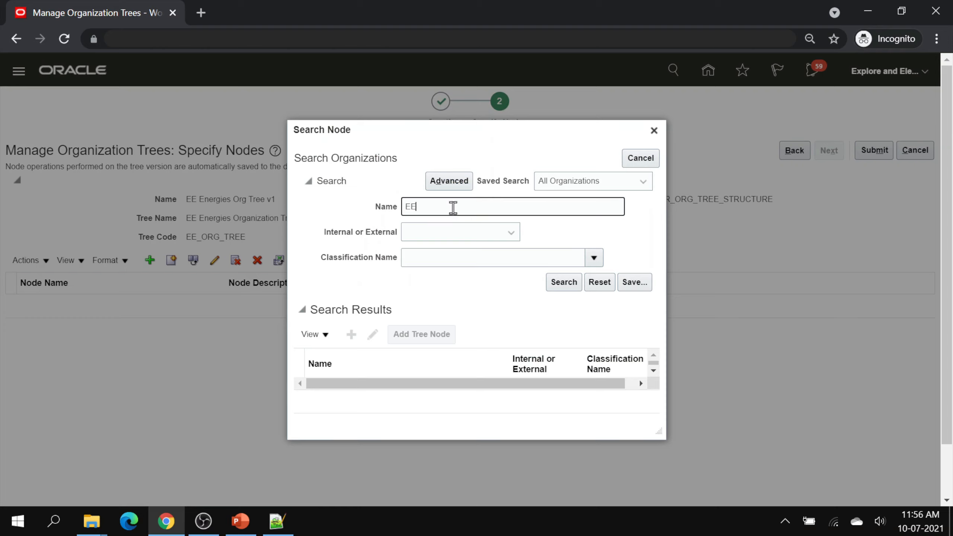
pyautogui.write('EE Apac')
pyautogui.click(466, 258)
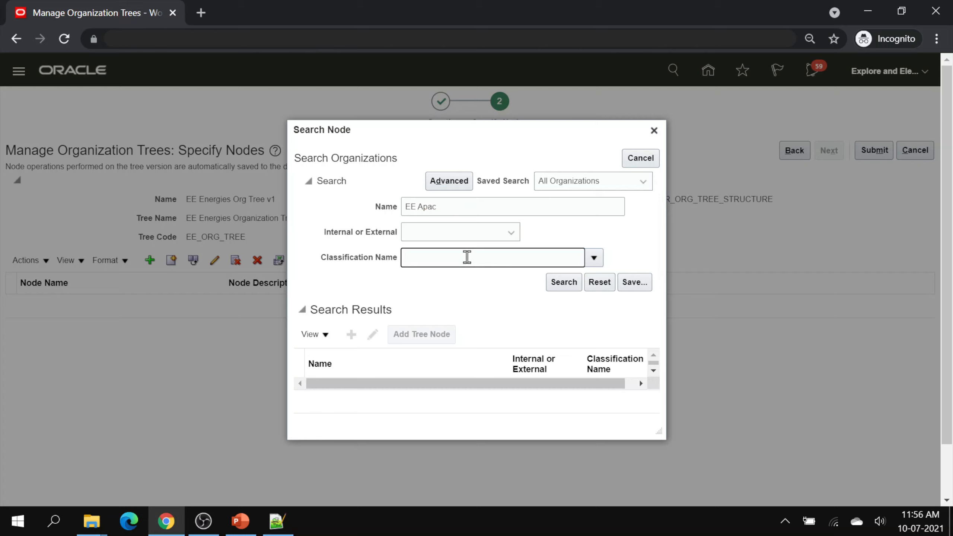
pyautogui.write('Division')
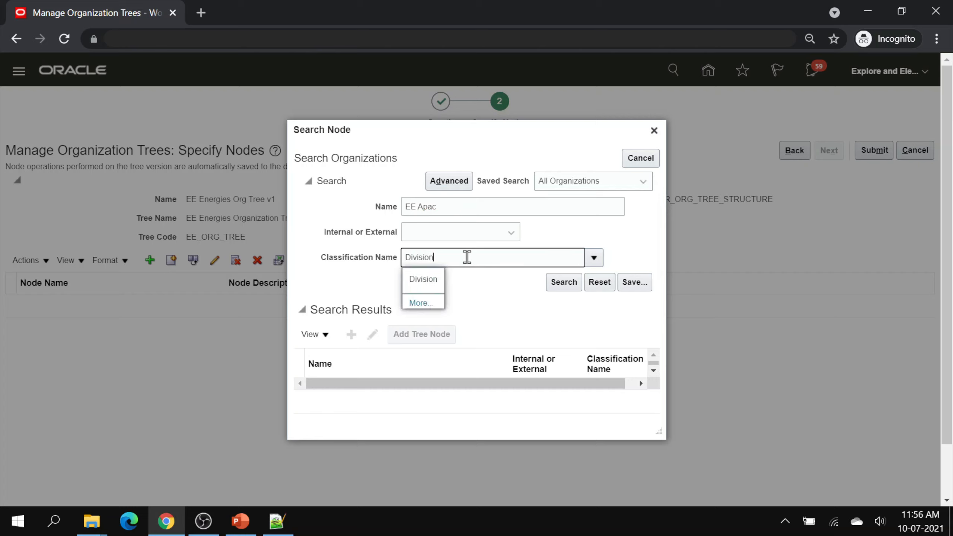
pyautogui.click(437, 277)
pyautogui.click(562, 282)
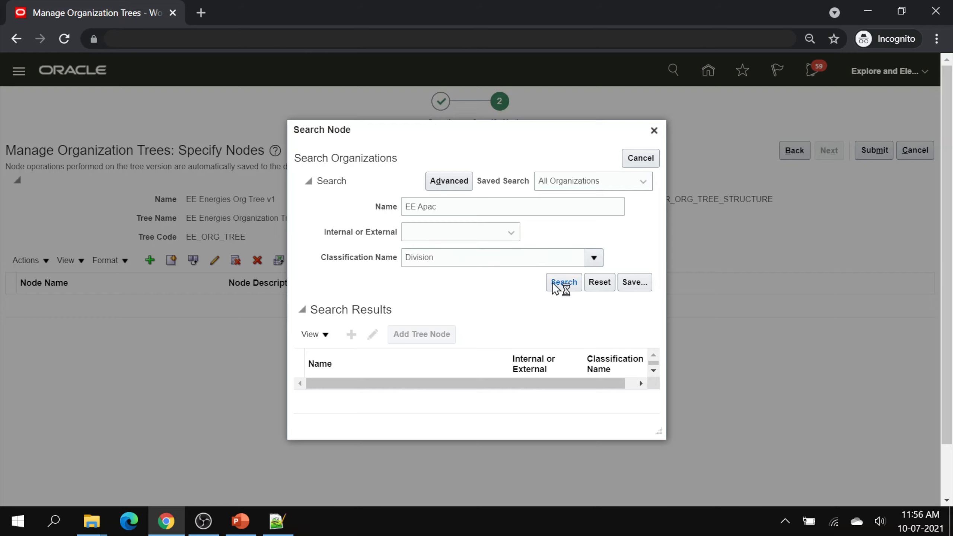
pyautogui.click(402, 393)
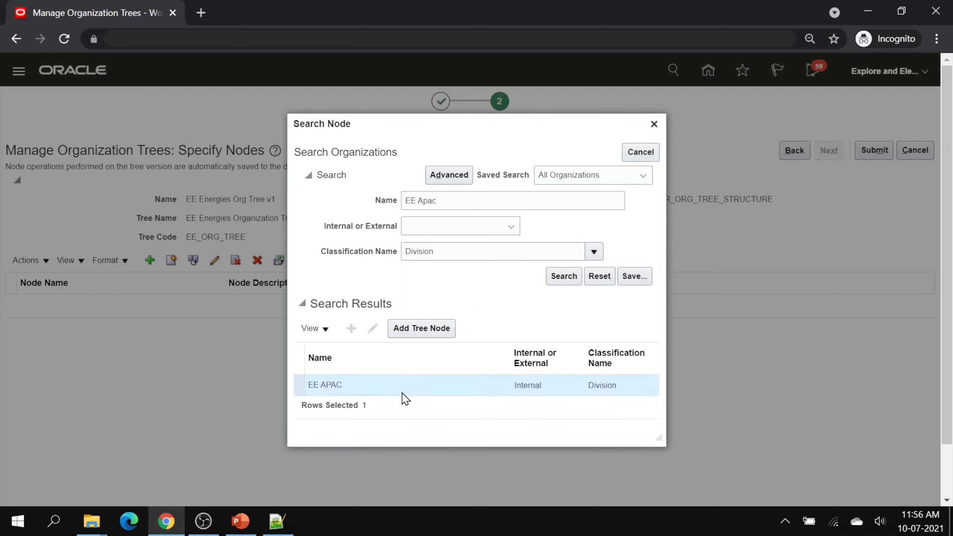
pyautogui.click(433, 330)
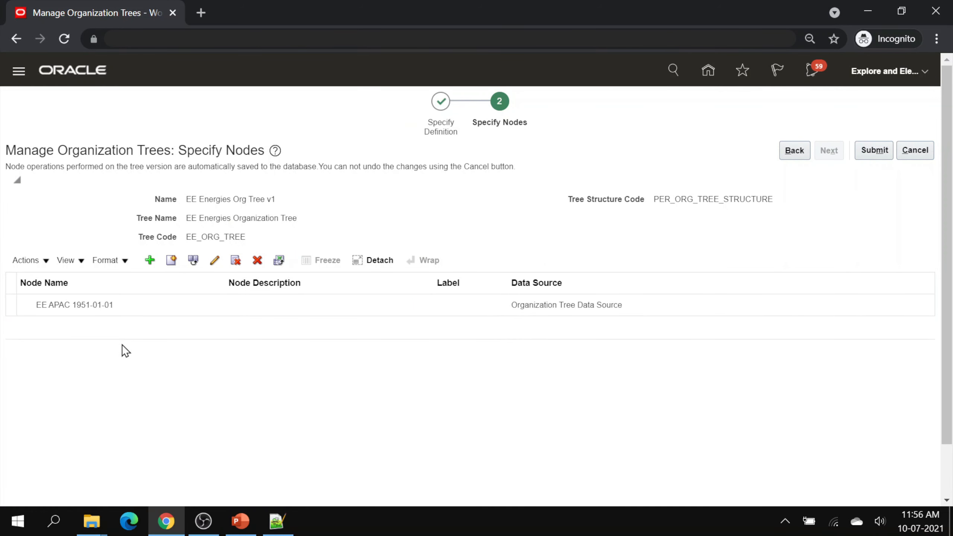
pyautogui.click(125, 305)
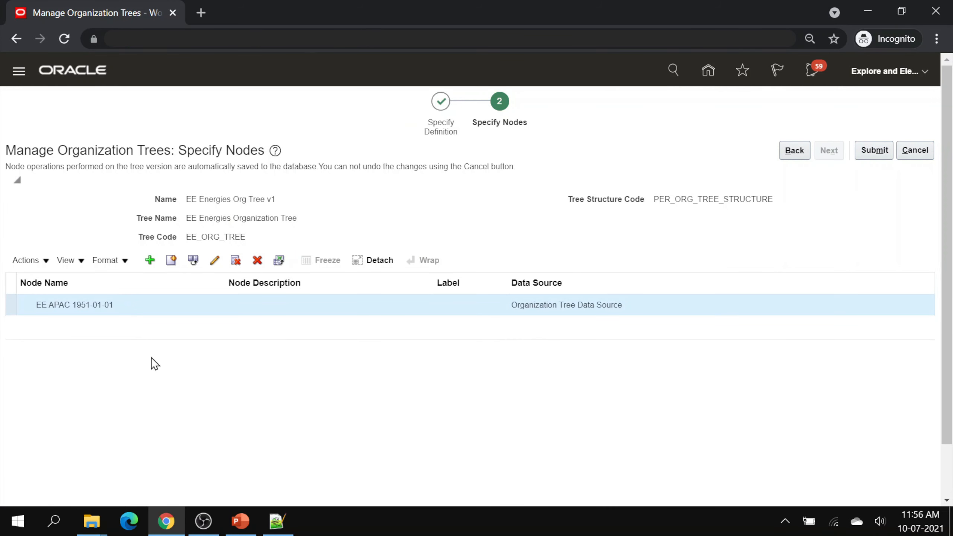
# - Add Legal Employers EE Energies Ltd and EE Energies SDN BHD as child nodes under EE APAC
pyautogui.click(149, 261)
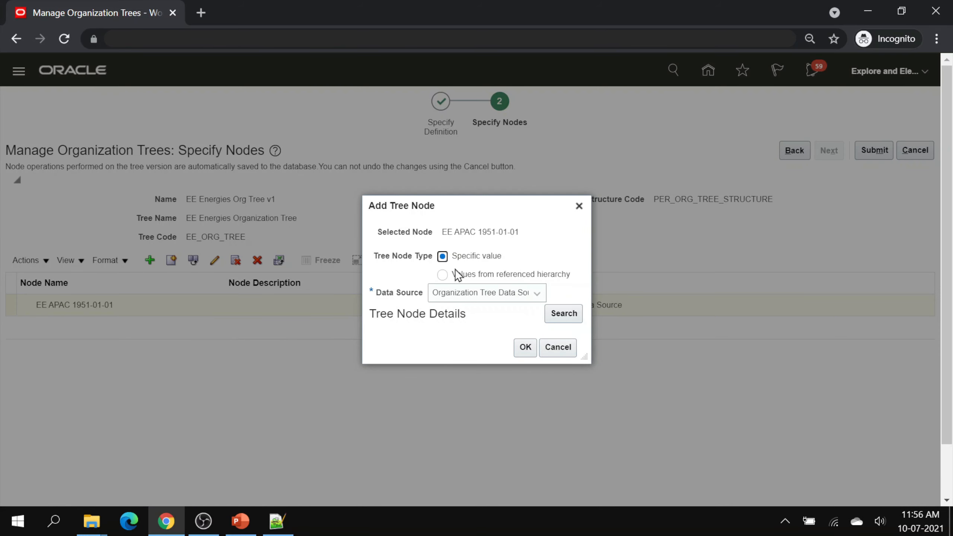
pyautogui.click(557, 312)
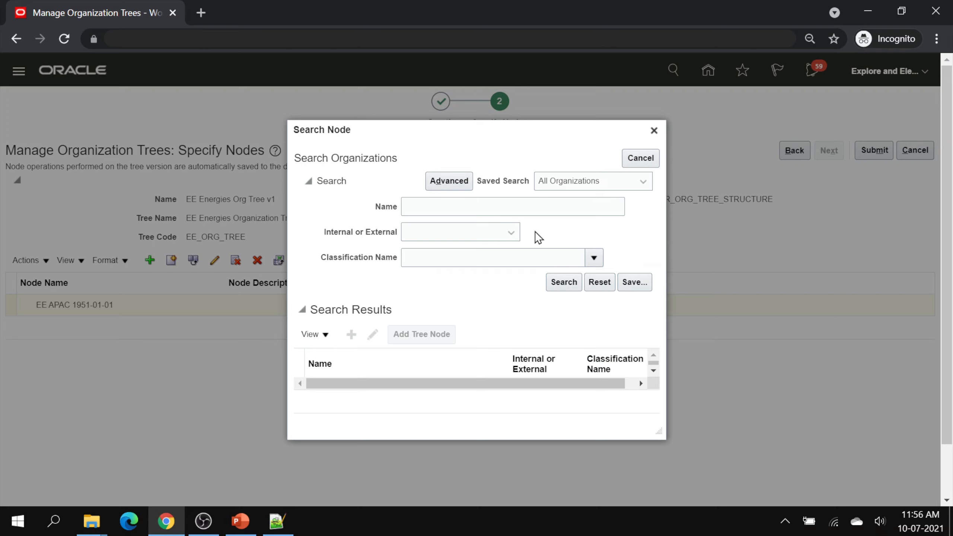
pyautogui.click(441, 208)
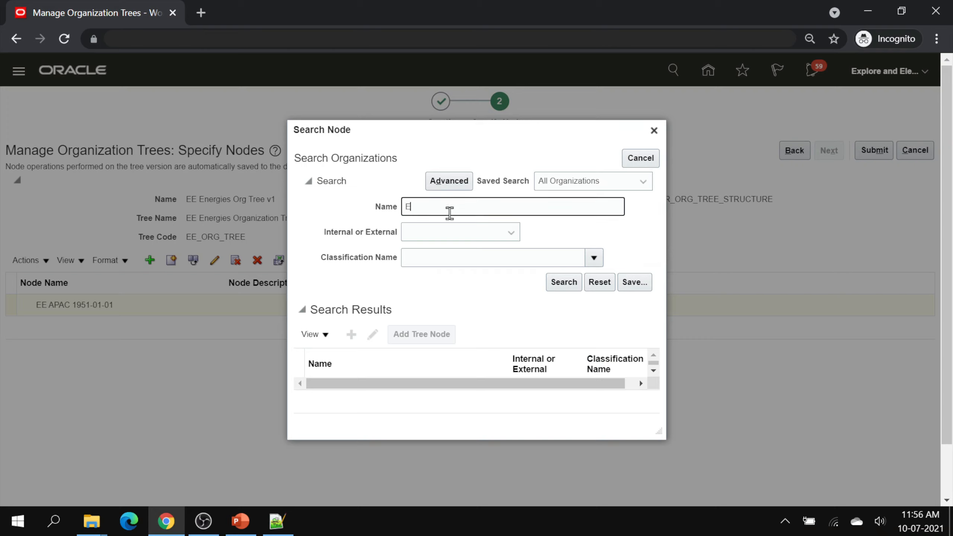
pyautogui.click(465, 256)
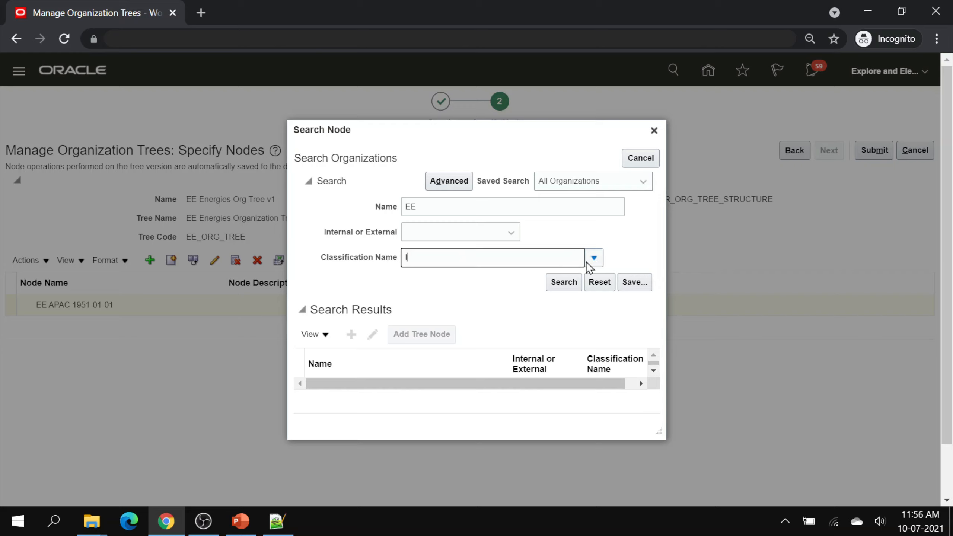
pyautogui.write('lega')
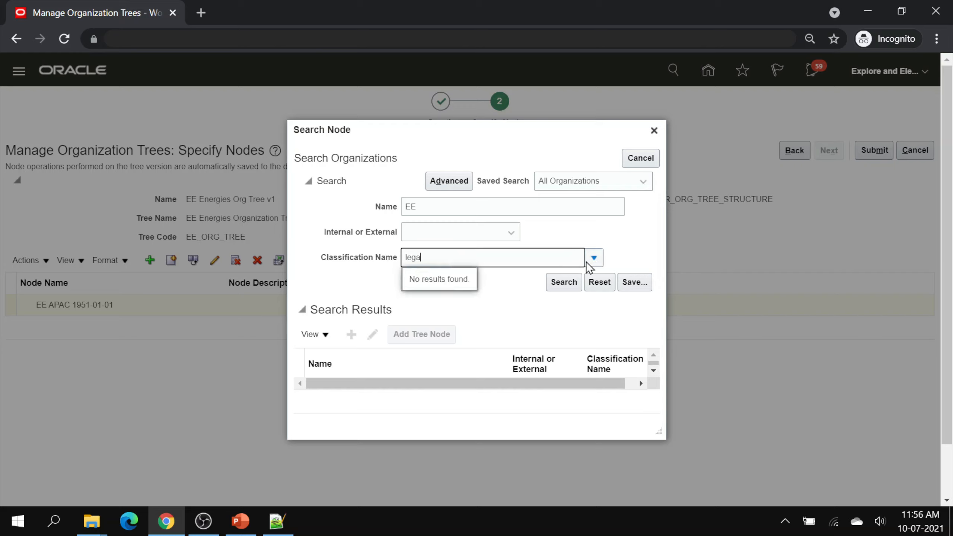
pyautogui.write('l')
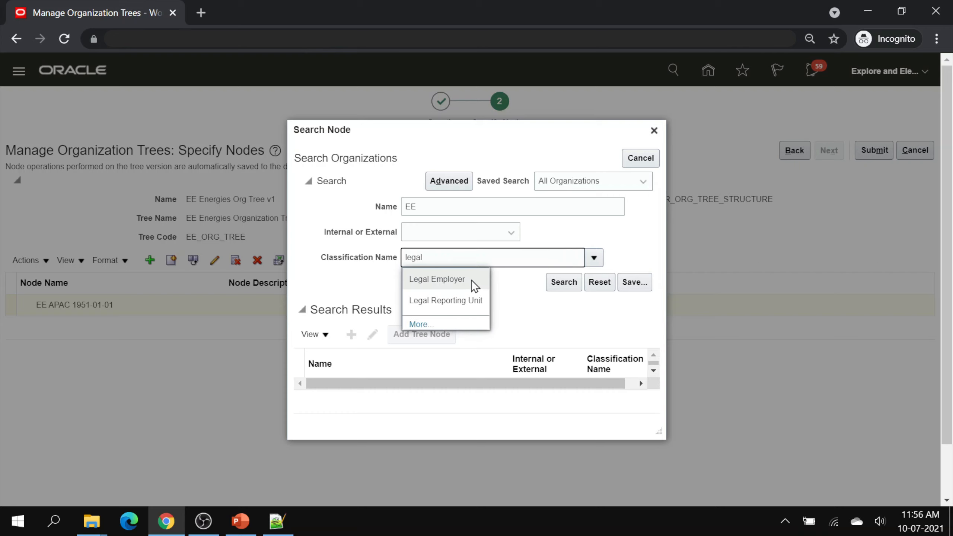
pyautogui.click(469, 279)
pyautogui.click(555, 284)
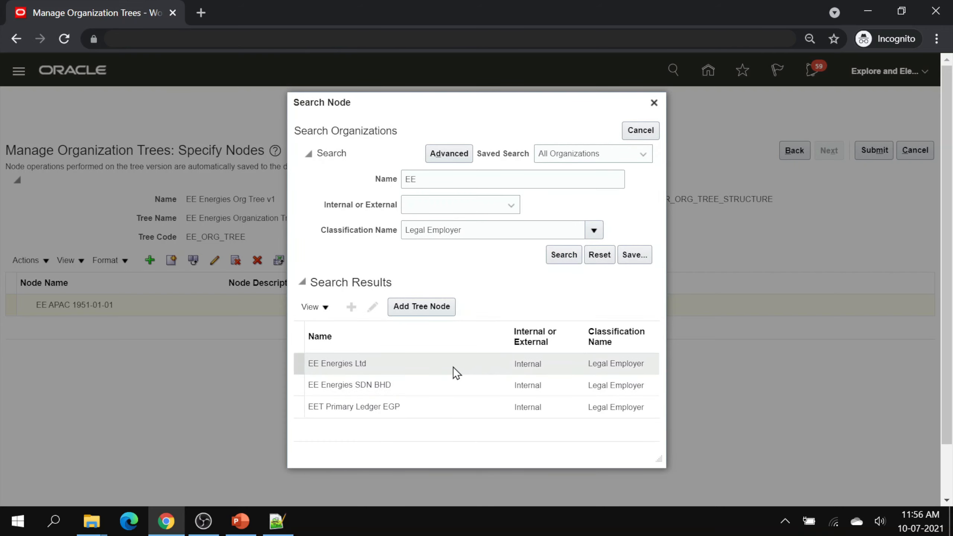
pyautogui.click(452, 366)
pyautogui.keyDown('ctrl'); pyautogui.click(444, 383); pyautogui.keyUp('ctrl')
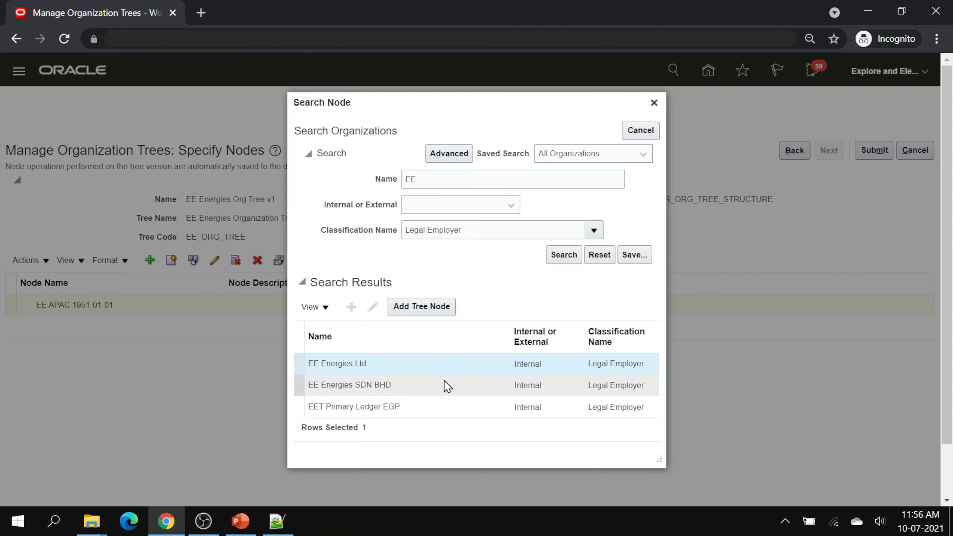
pyautogui.click(436, 309)
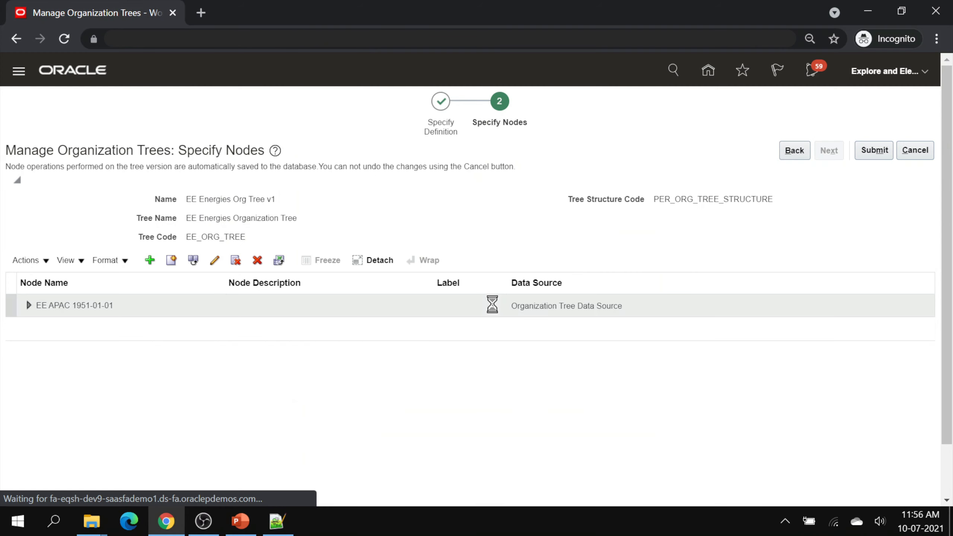
pyautogui.click(29, 305)
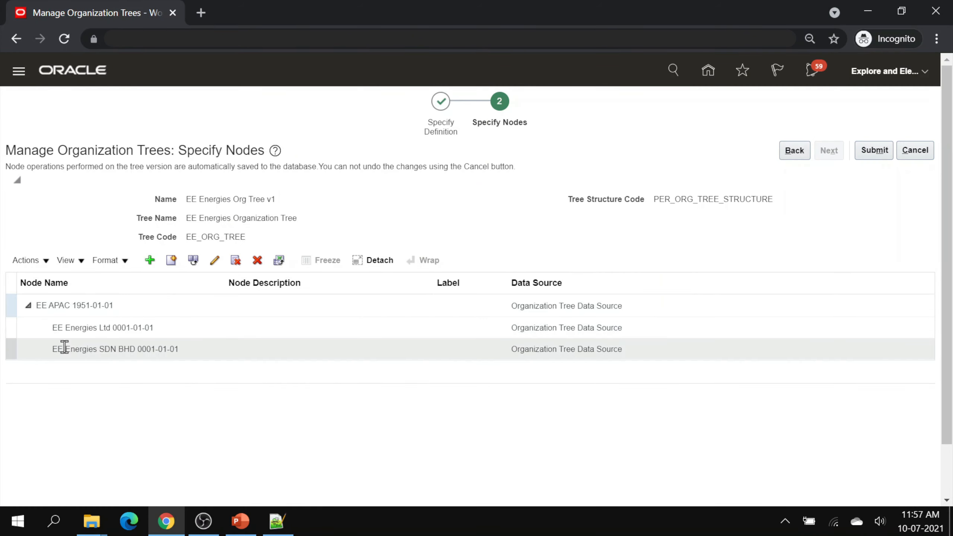
pyautogui.click(161, 327)
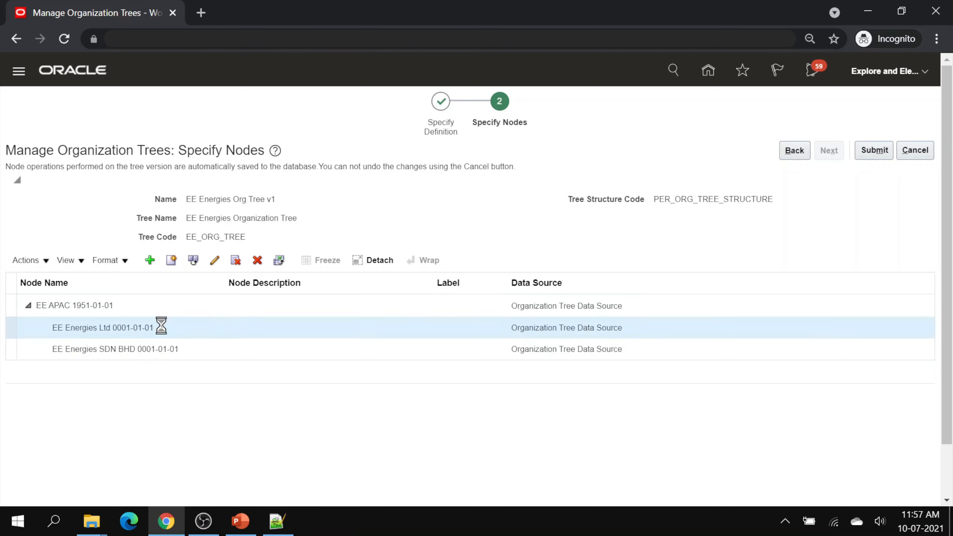
# - Search for organizations named 'EE' with Business Unit classification for EE Energies Ltd
pyautogui.click(150, 259)
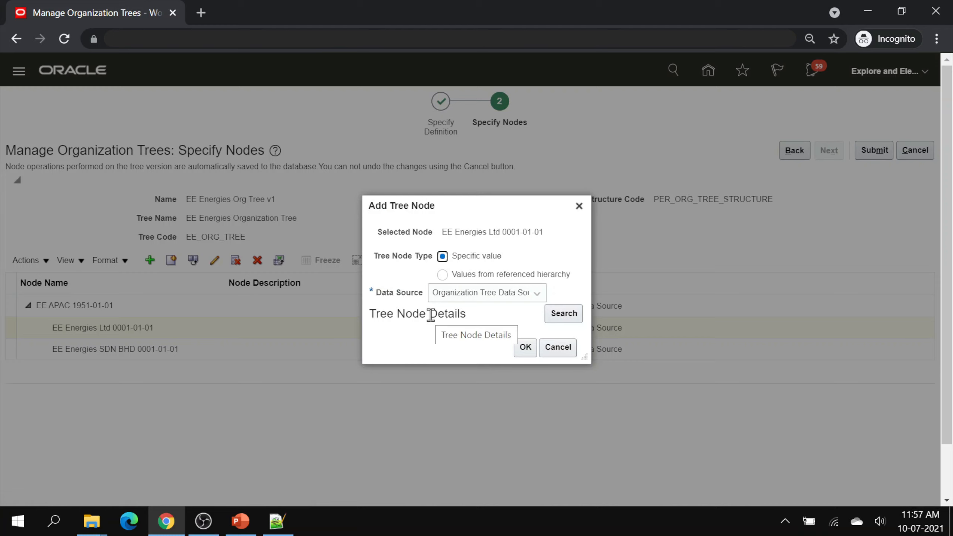
pyautogui.click(564, 315)
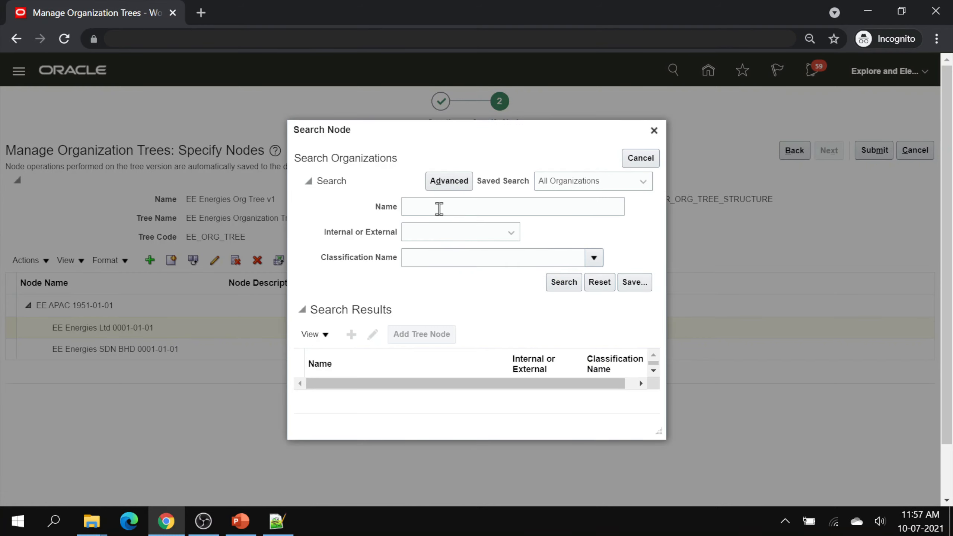
pyautogui.click(438, 208)
pyautogui.write('EE')
pyautogui.click(445, 259)
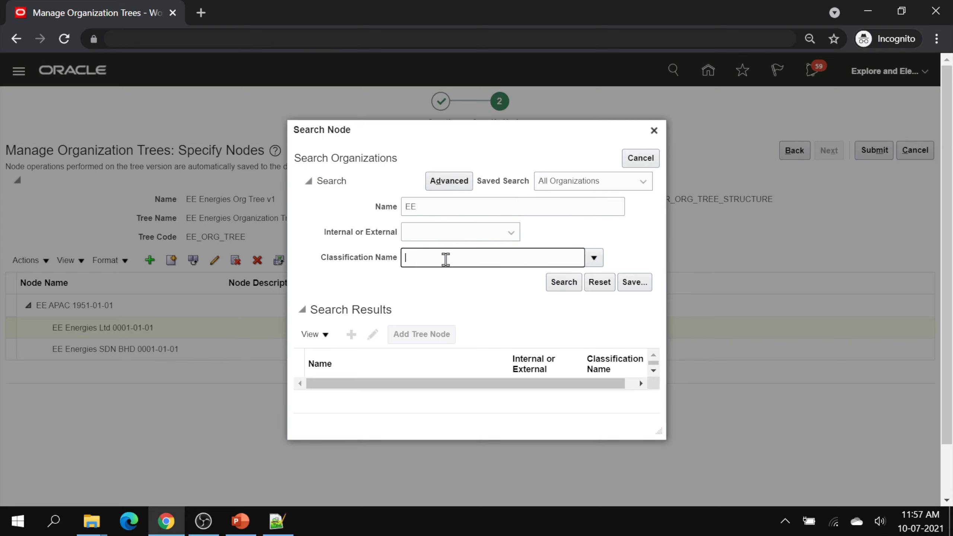
pyautogui.write('Busines')
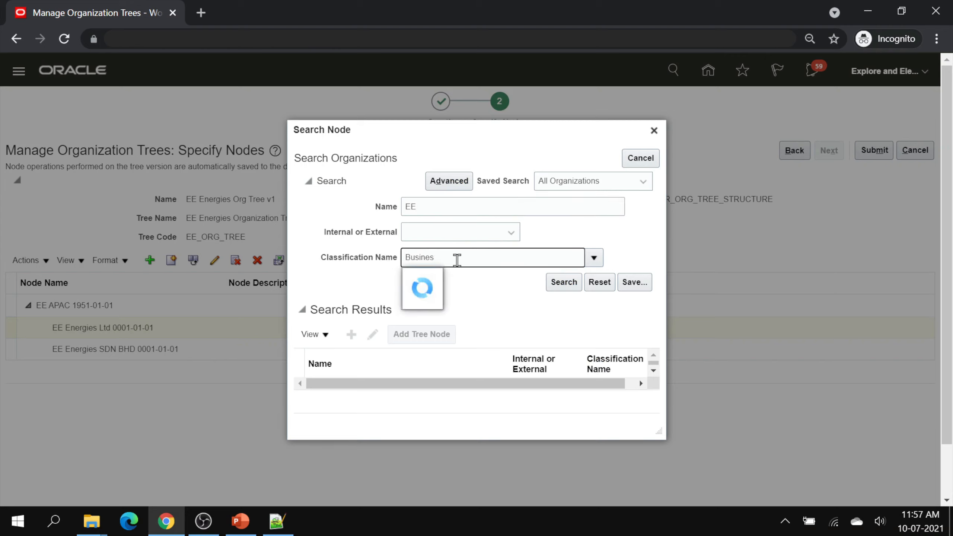
pyautogui.click(445, 285)
pyautogui.click(566, 283)
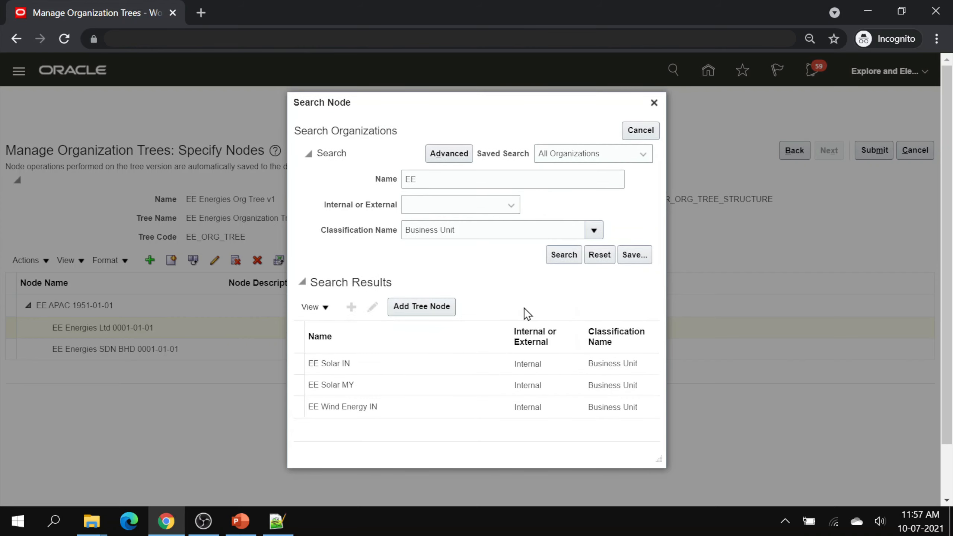
# - Add EE Solar IN and EE Wind Energy IN as child nodes of EE Energies Ltd
pyautogui.click(437, 366)
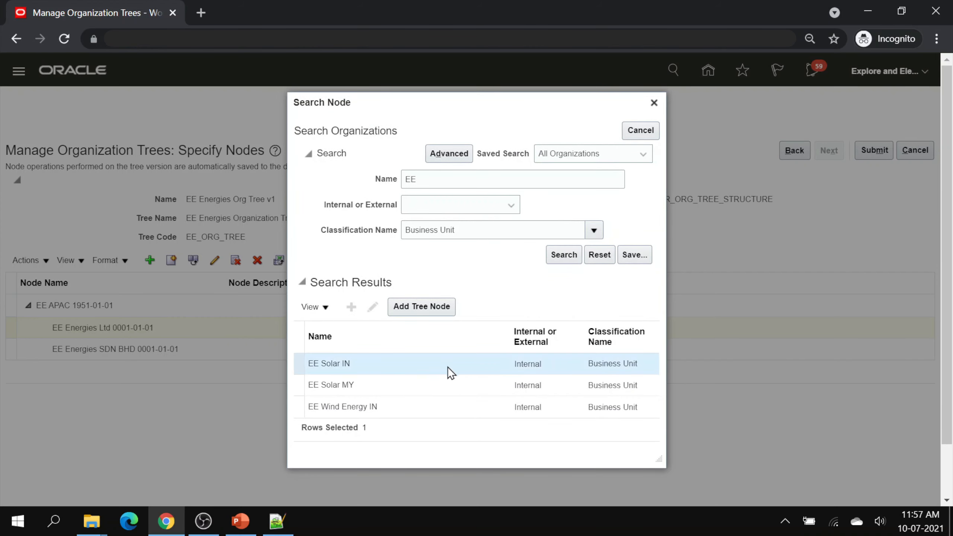
pyautogui.keyDown('ctrl'); pyautogui.click(419, 405); pyautogui.keyUp('ctrl')
pyautogui.click(422, 310)
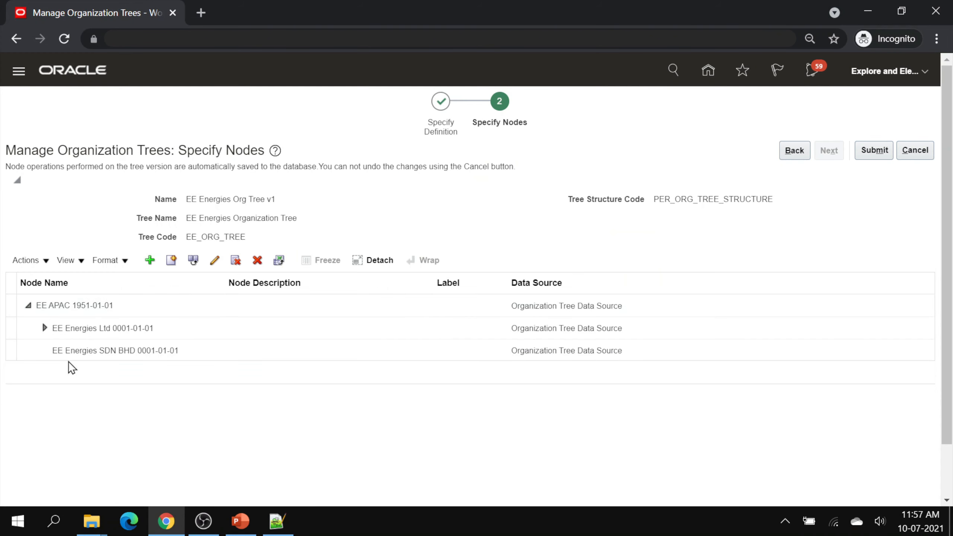
pyautogui.click(46, 328)
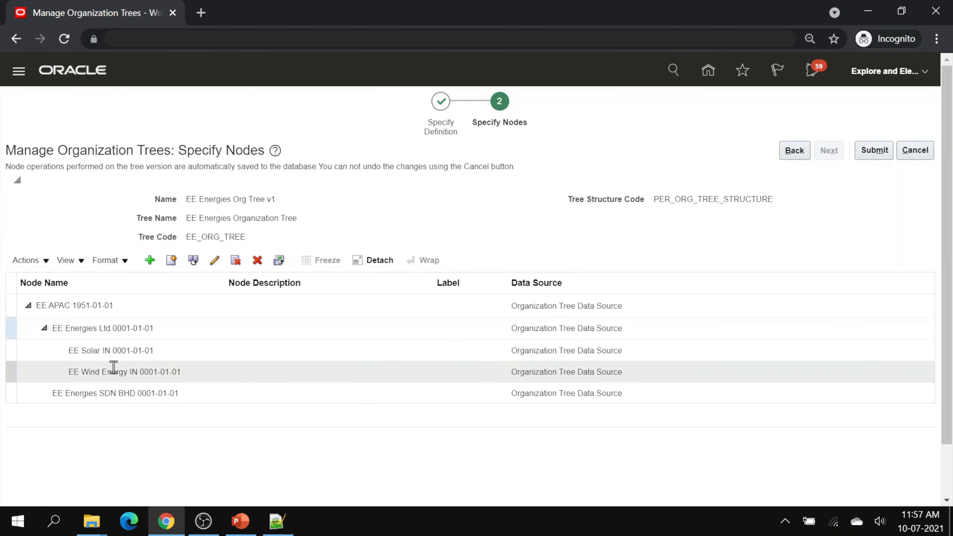
pyautogui.click(121, 351)
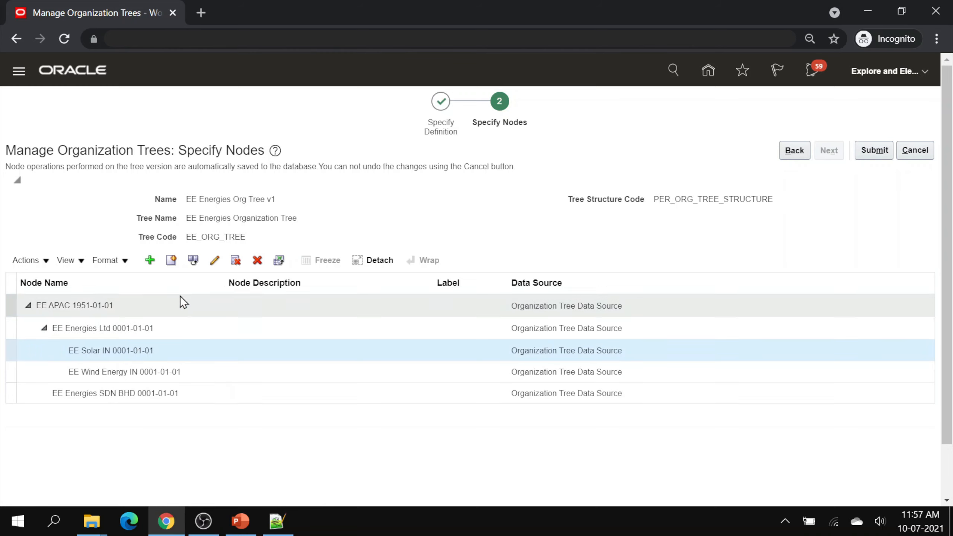
pyautogui.click(149, 260)
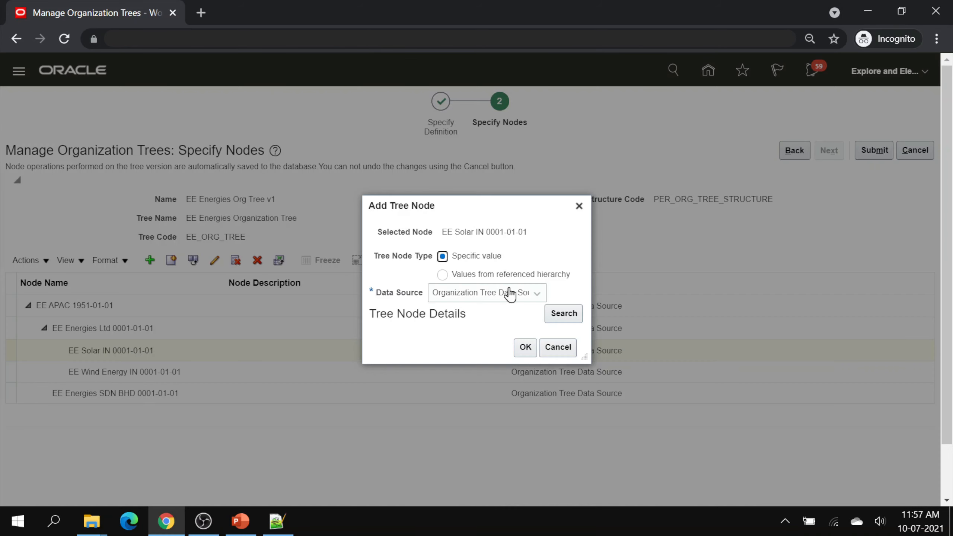
# - Add departments EE SE IN Operations and EE SE IN Shared Services under EE Solar IN
pyautogui.click(563, 313)
pyautogui.click(456, 207)
pyautogui.write('EE SE')
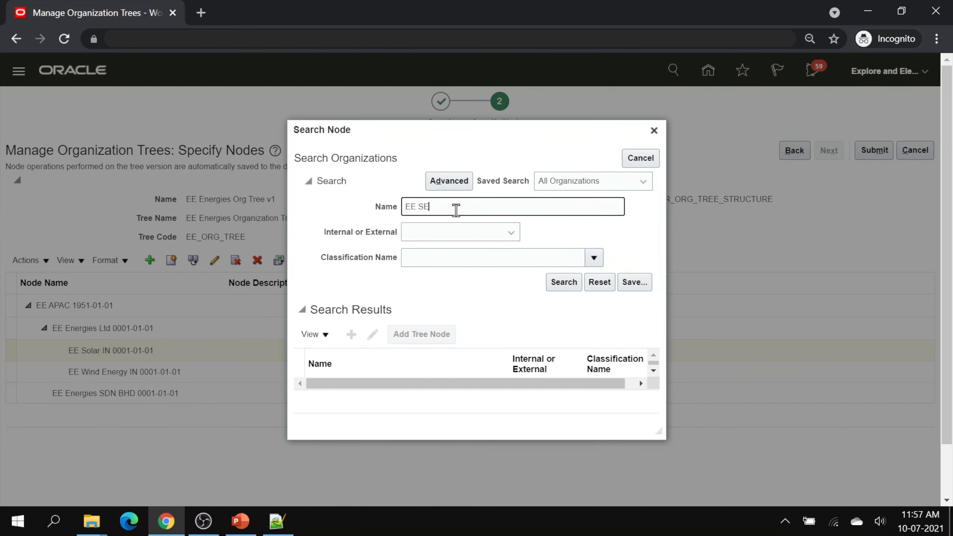
pyautogui.write(' IN')
pyautogui.click(453, 258)
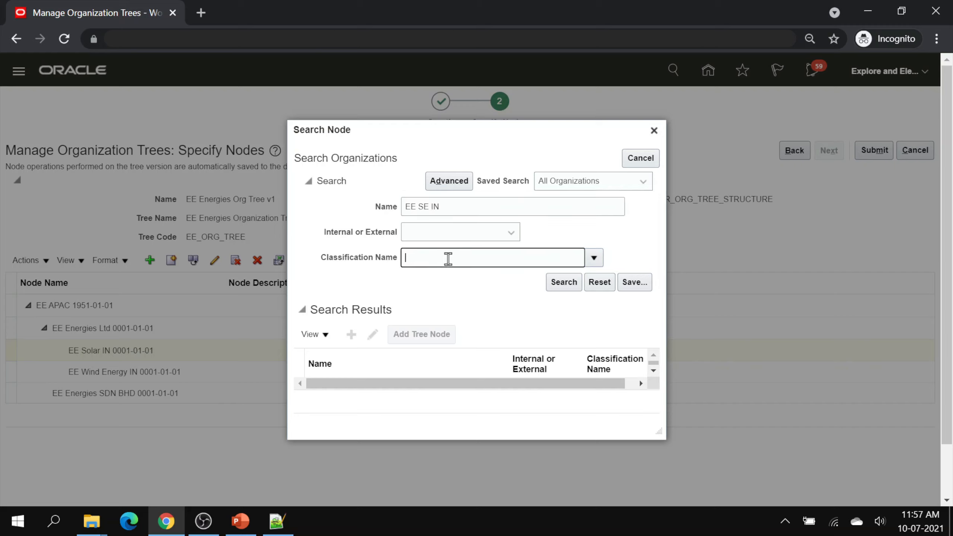
pyautogui.write('Depart')
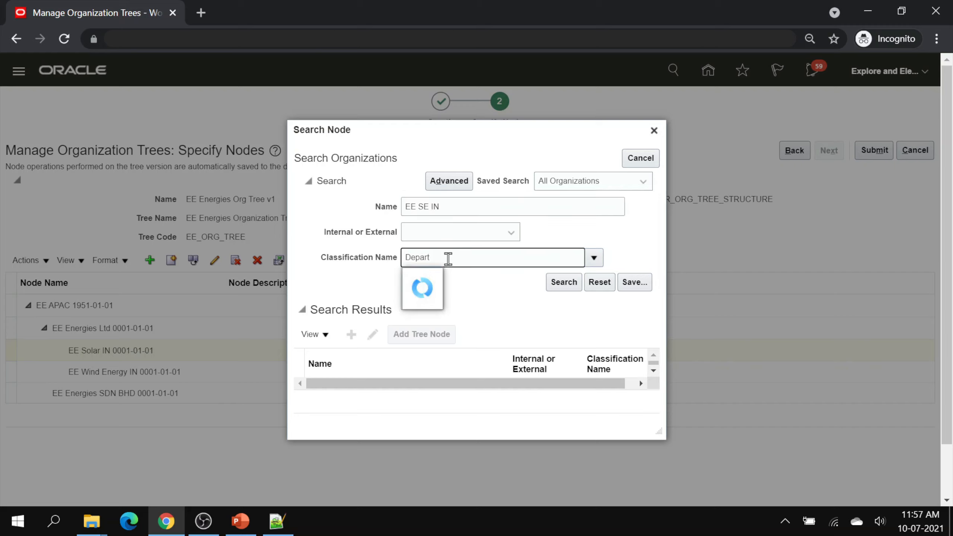
pyautogui.click(438, 275)
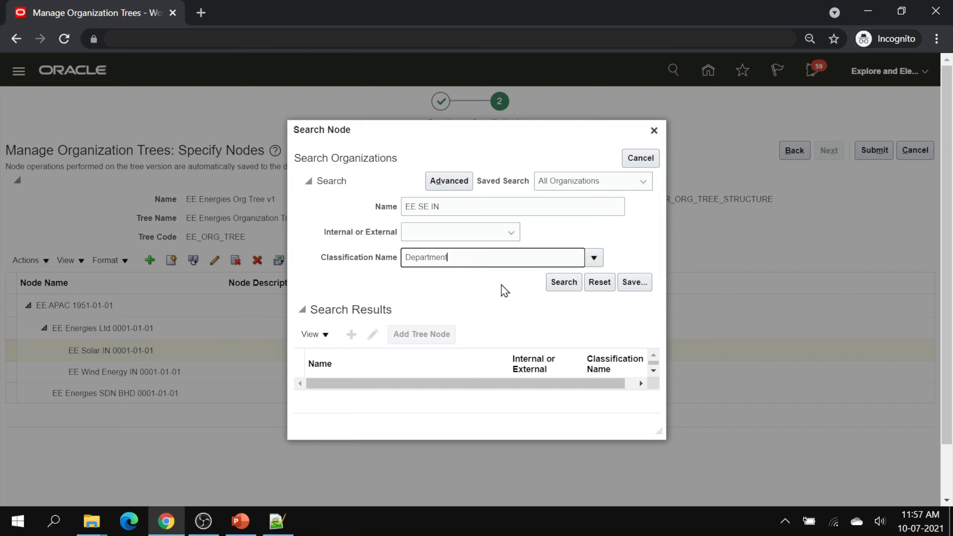
pyautogui.click(548, 284)
pyautogui.click(420, 374)
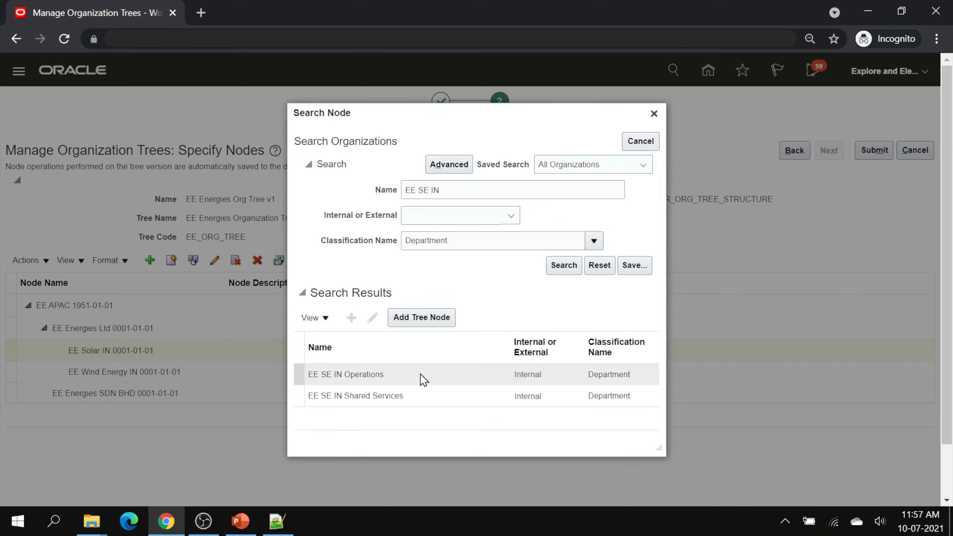
pyautogui.keyDown('ctrl'); pyautogui.click(427, 390); pyautogui.keyUp('ctrl')
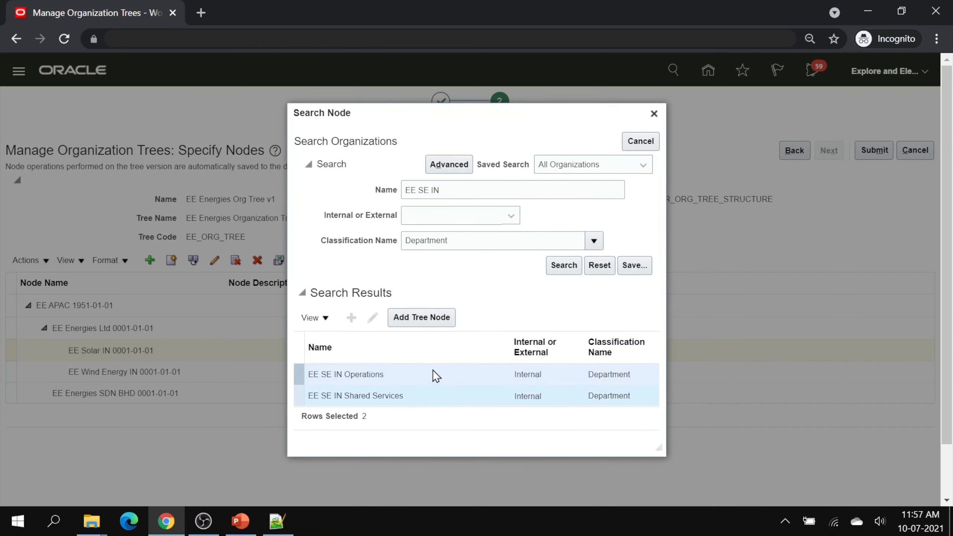
pyautogui.click(428, 317)
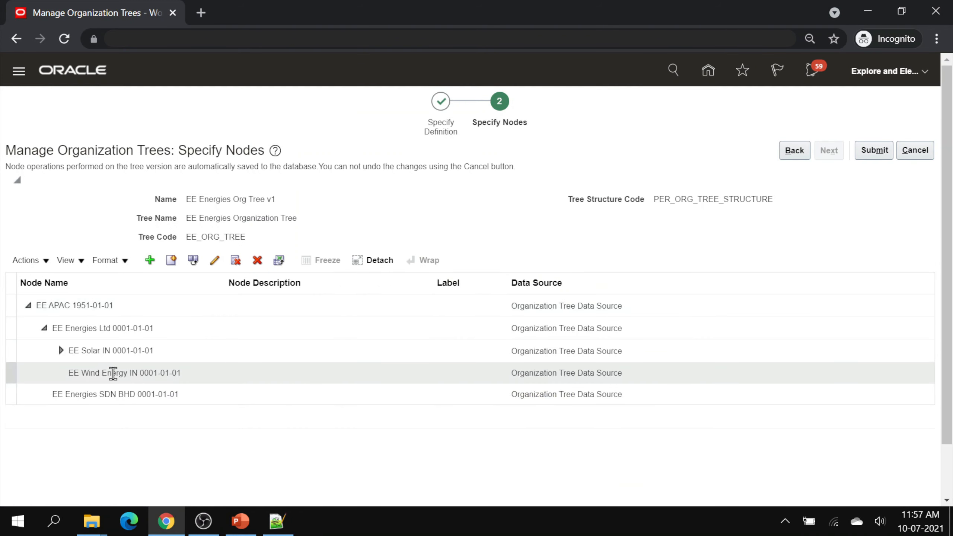
pyautogui.click(61, 350)
pyautogui.click(91, 411)
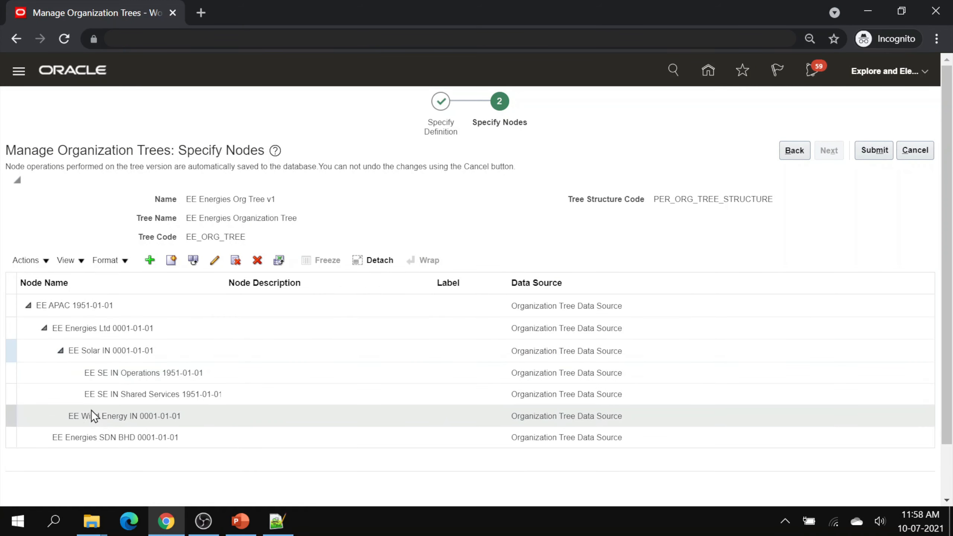
# - Add departments EE WE IN Operations and EE WE IN Shared Services under EE Wind Energy IN
pyautogui.click(149, 260)
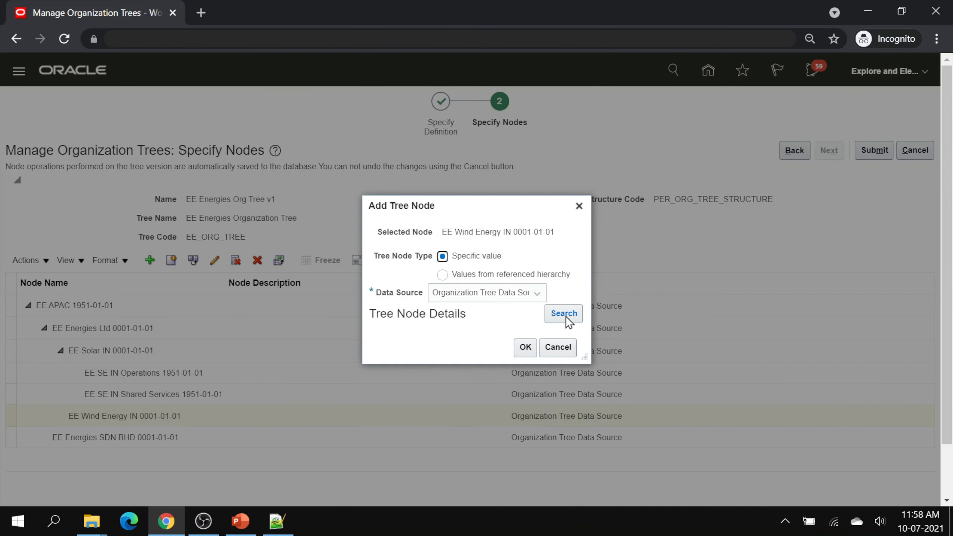
pyautogui.click(565, 314)
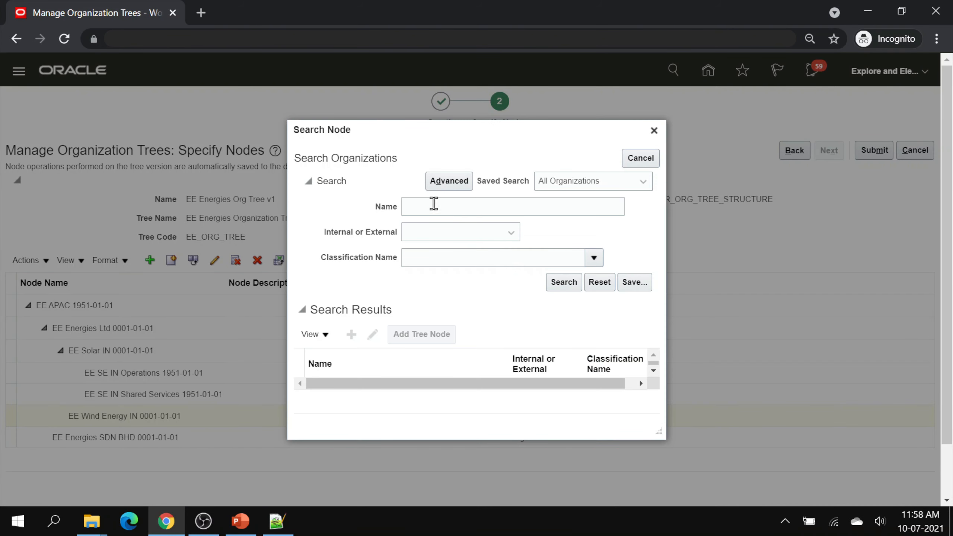
pyautogui.click(433, 203)
pyautogui.write('EE WE IN')
pyautogui.click(453, 259)
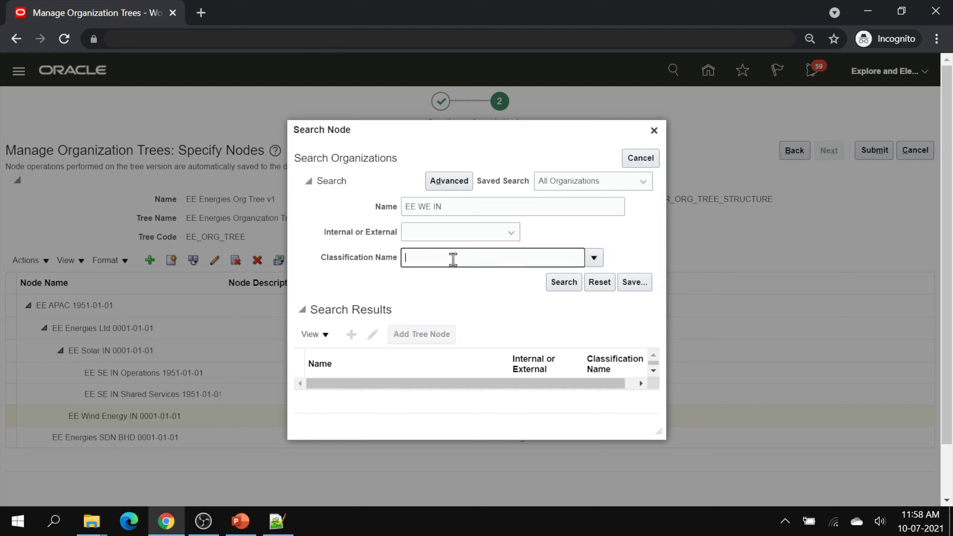
pyautogui.write('Depart')
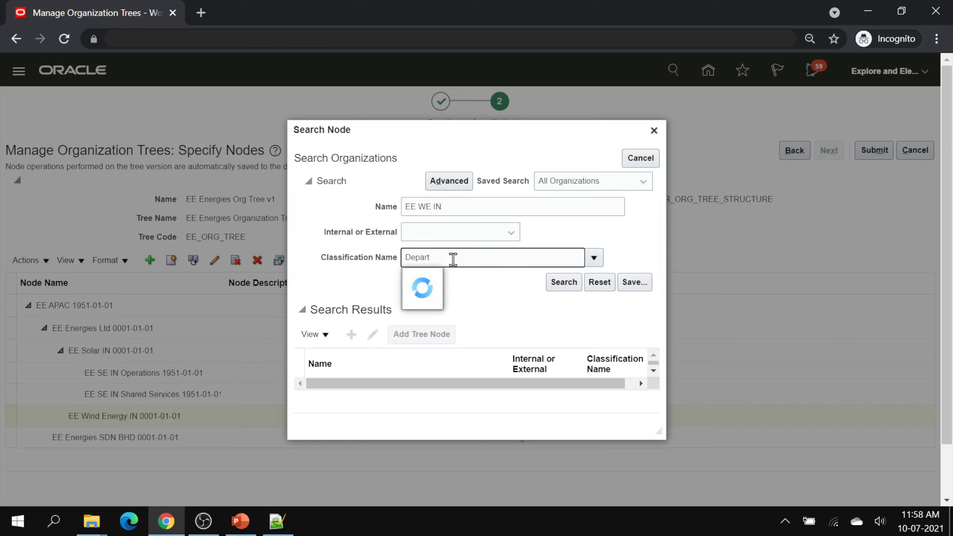
pyautogui.click(439, 279)
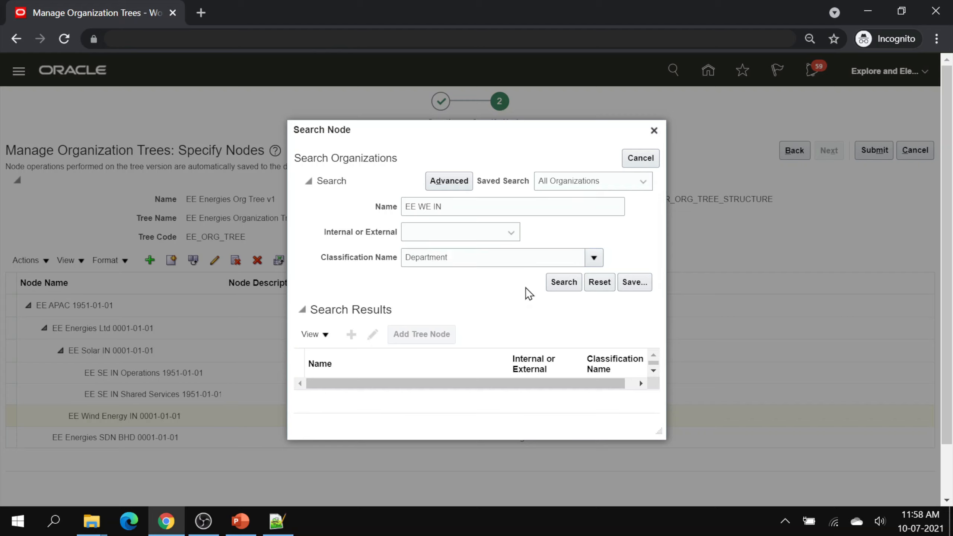
pyautogui.click(559, 282)
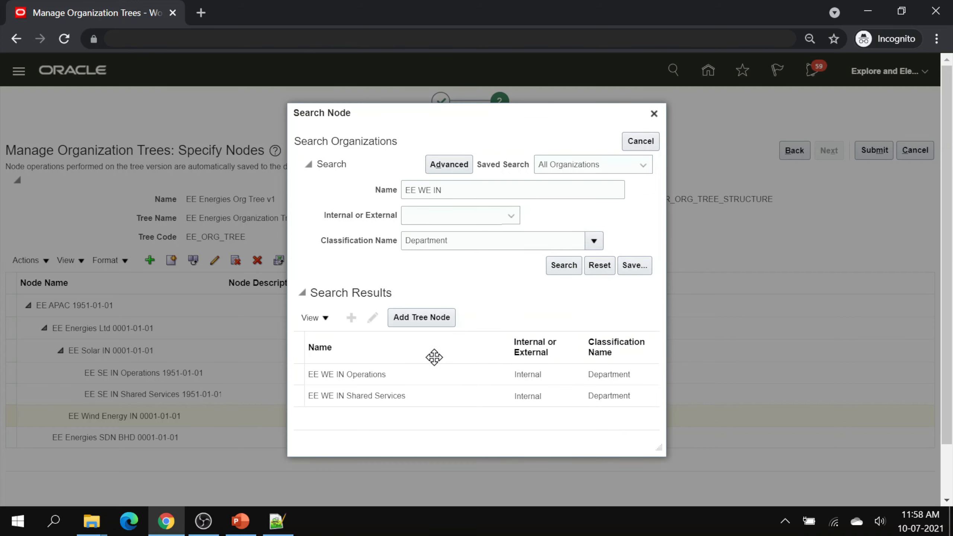
pyautogui.click(419, 373)
pyautogui.keyDown('shift'); pyautogui.click(438, 393); pyautogui.keyUp('shift')
pyautogui.click(429, 317)
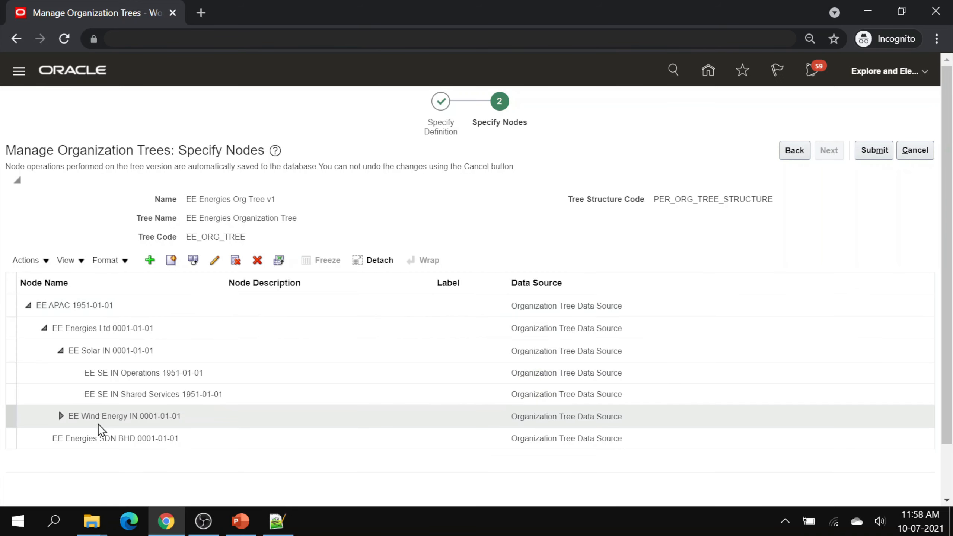
pyautogui.click(60, 415)
pyautogui.scroll(-2, 181, 419)
pyautogui.click(161, 426)
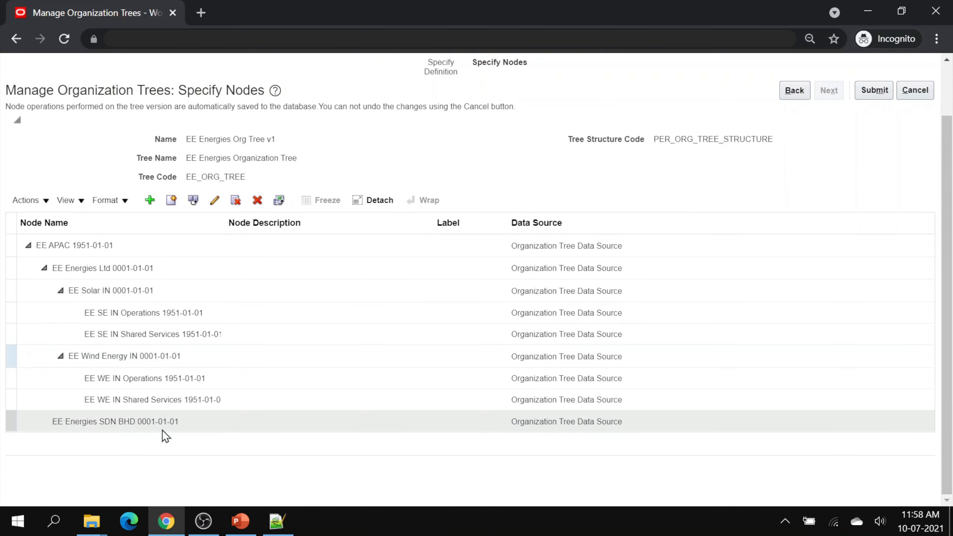
# - Add business unit EE Solar MY as a child node of EE Energies SDN BHD
pyautogui.click(150, 200)
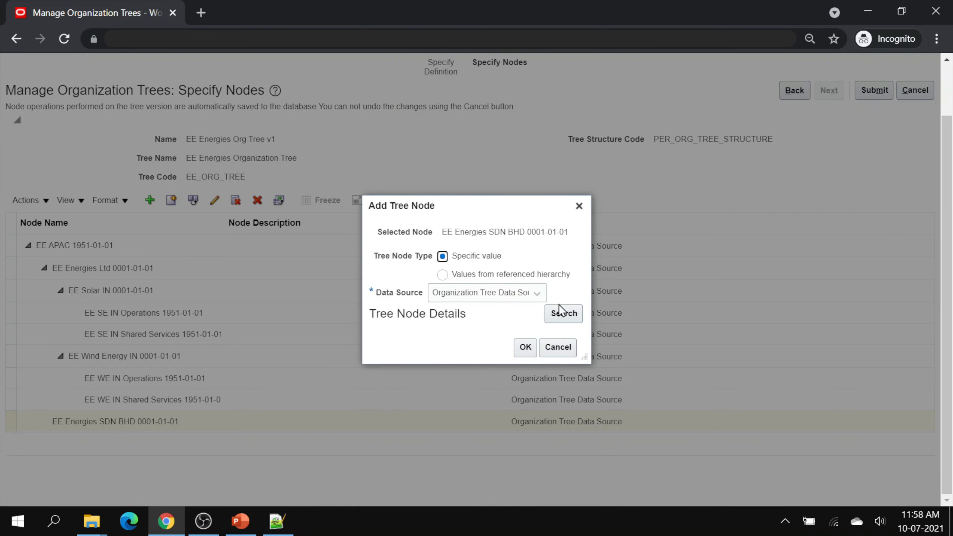
pyautogui.click(560, 313)
pyautogui.click(448, 207)
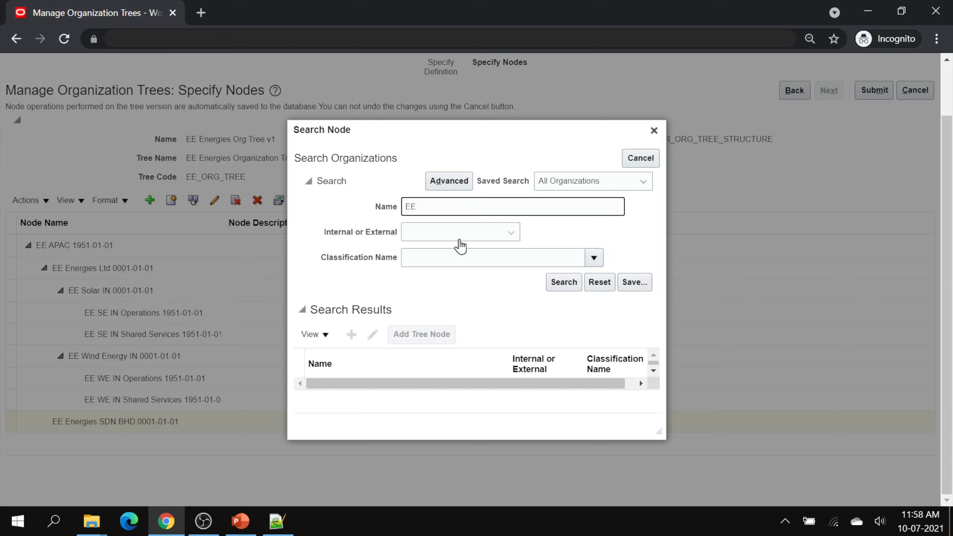
pyautogui.click(446, 253)
pyautogui.write('Busin')
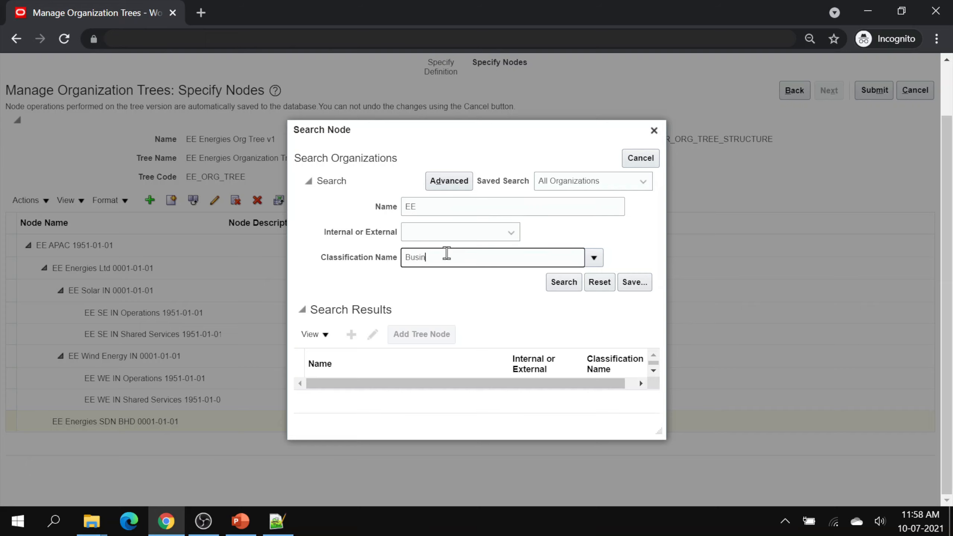
pyautogui.click(450, 280)
pyautogui.click(568, 286)
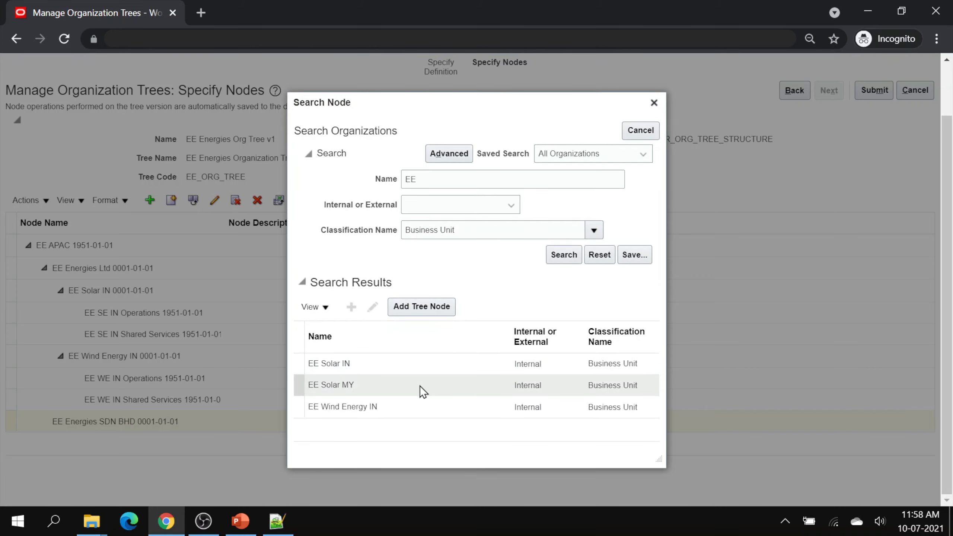
pyautogui.click(415, 390)
pyautogui.click(432, 310)
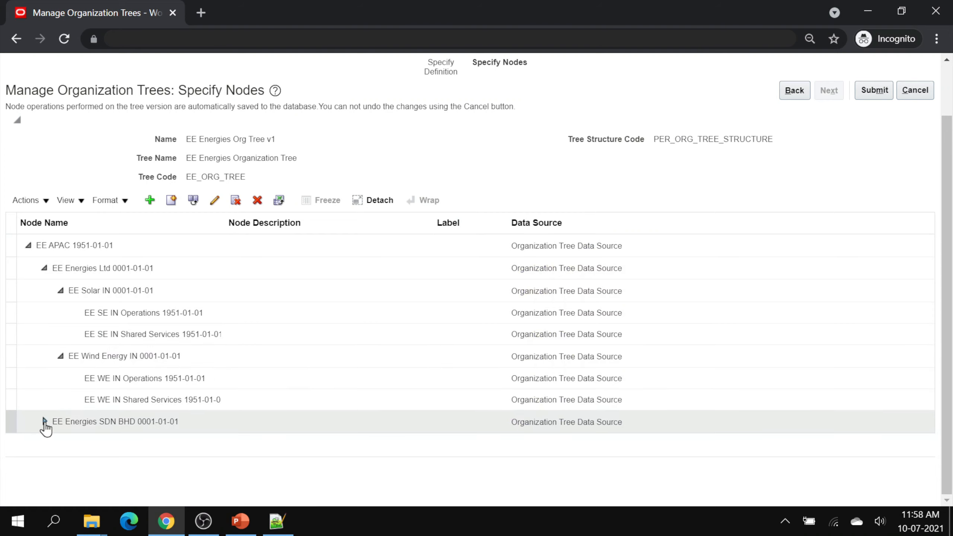
pyautogui.click(43, 421)
pyautogui.click(126, 436)
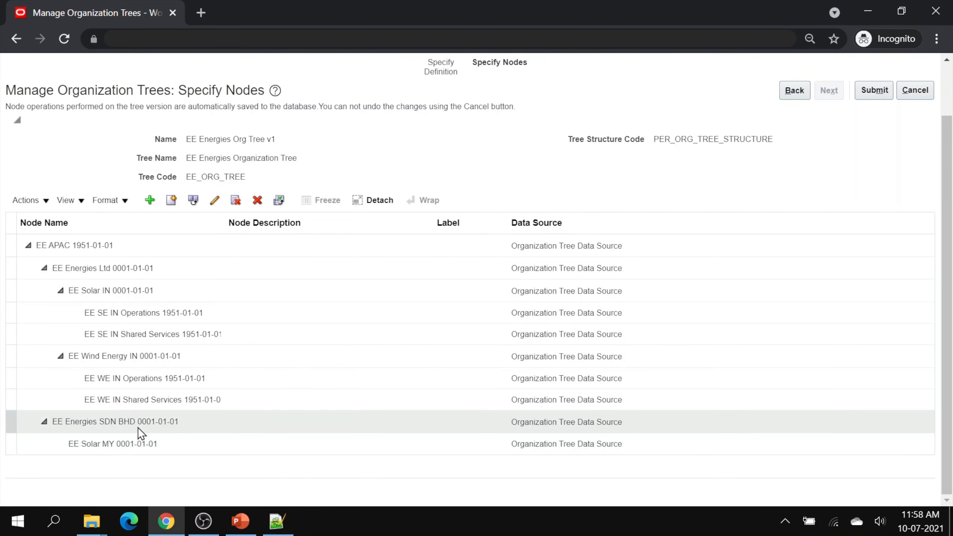
# - Add the EE SE MY Operations and Shared Services departments under EE Solar MY
pyautogui.click(150, 201)
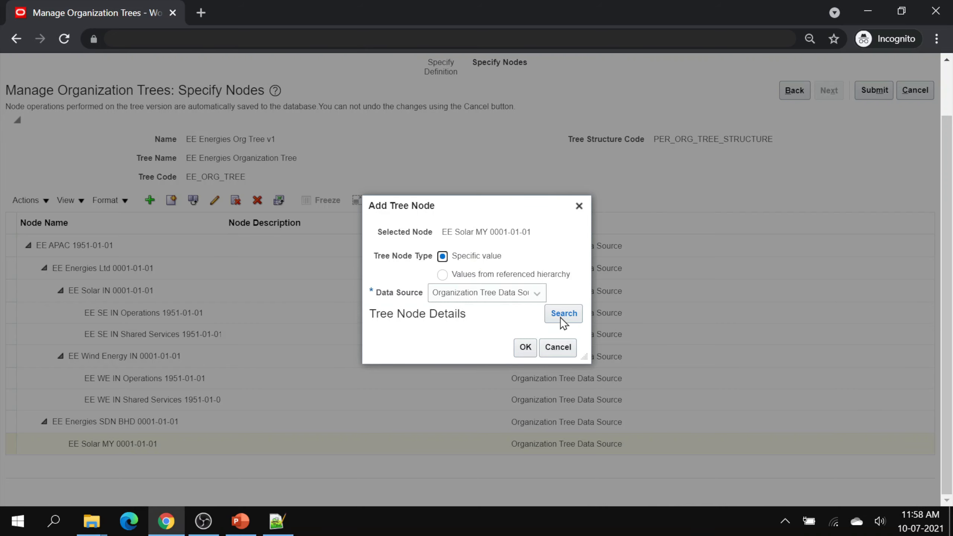
pyautogui.click(560, 315)
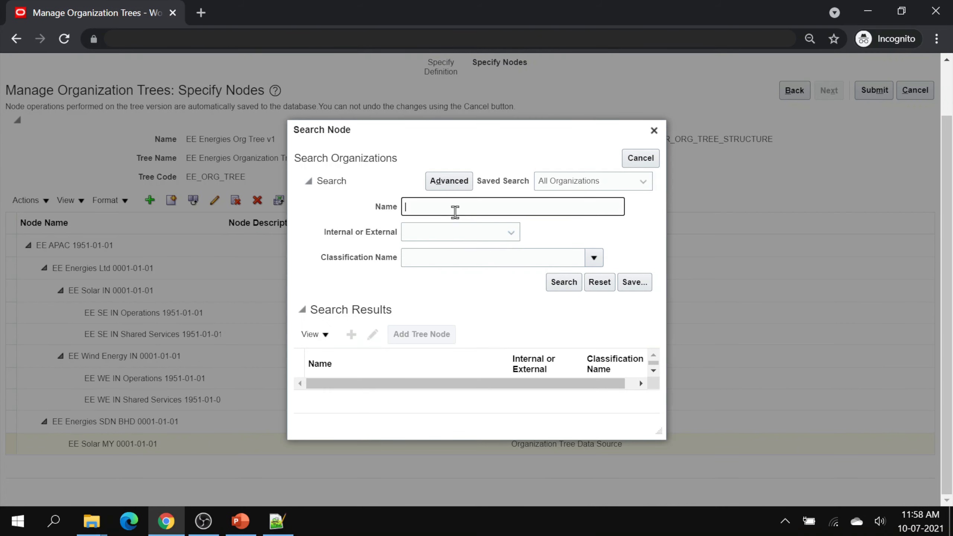
pyautogui.write('EE SE MY')
pyautogui.click(516, 253)
pyautogui.write('Depar')
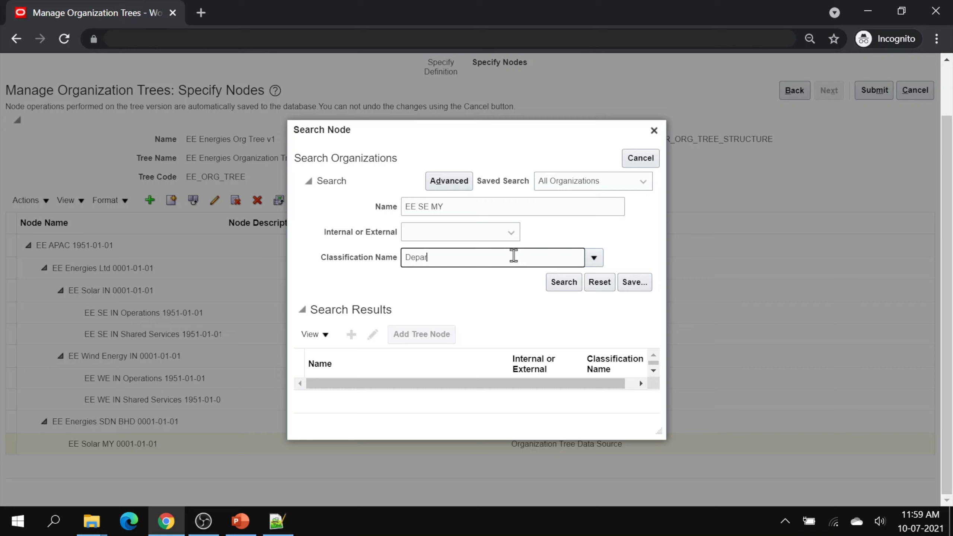
pyautogui.write('tment')
pyautogui.click(560, 282)
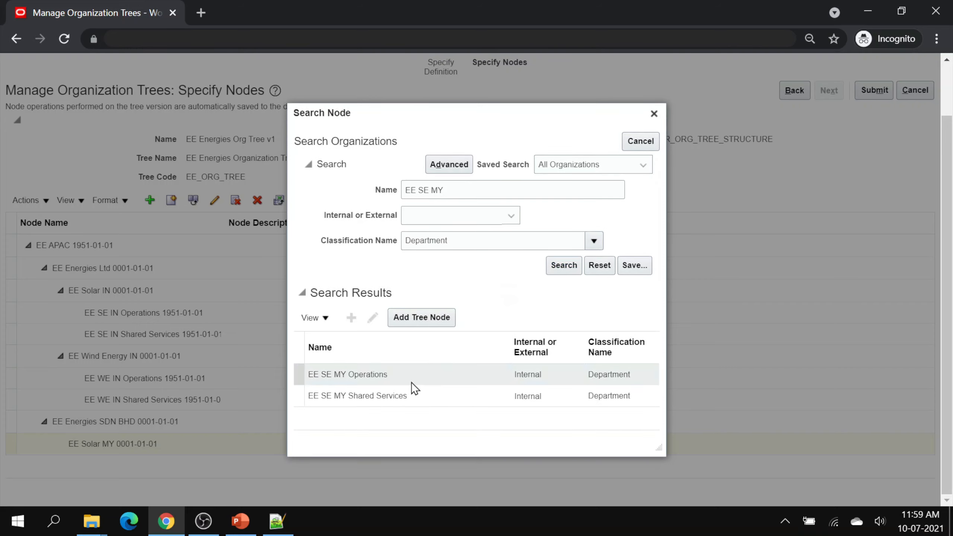
pyautogui.keyDown('ctrl'); pyautogui.click(444, 403); pyautogui.keyUp('ctrl')
pyautogui.click(433, 321)
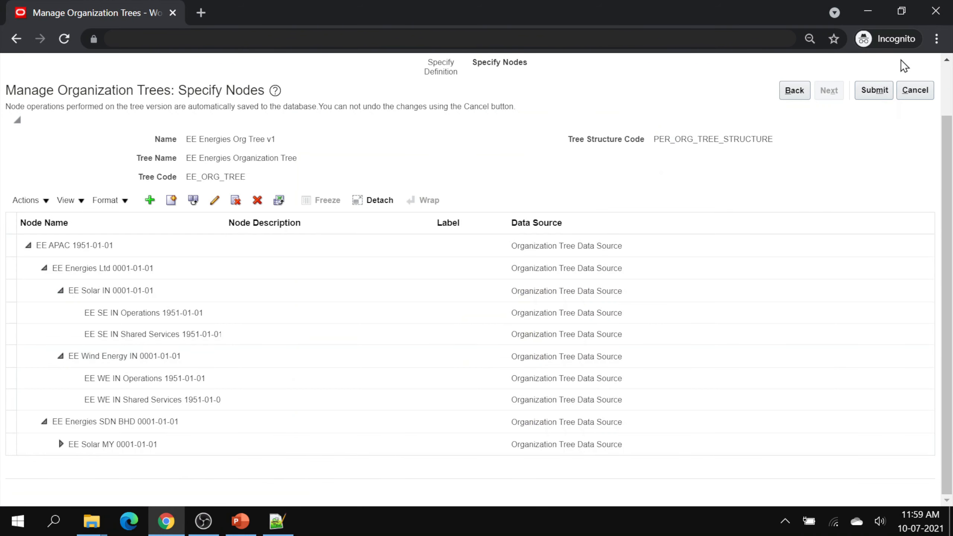
pyautogui.click(935, 39)
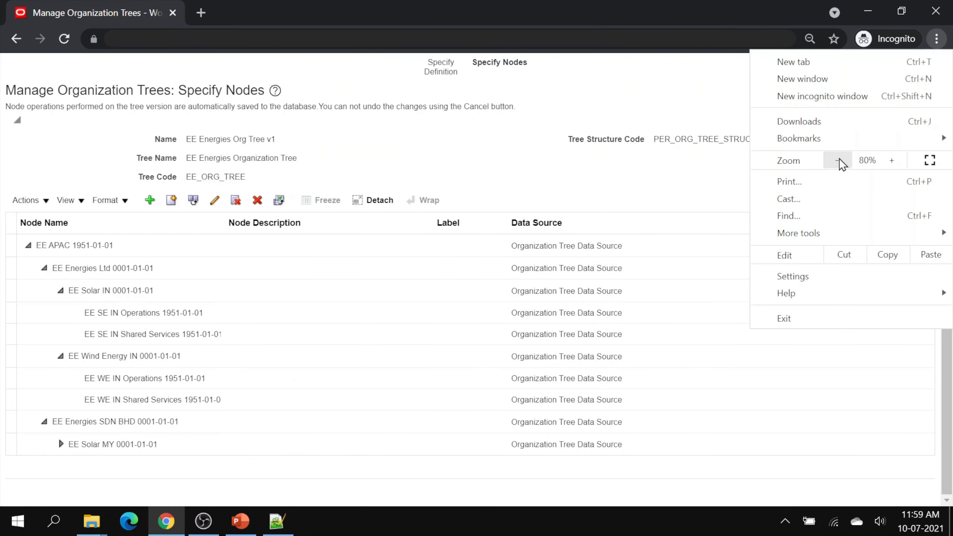
# - Expand EE Solar MY to verify its departments, adjusting the browser zoom to view the tree
pyautogui.click(839, 160)
pyautogui.click(683, 181)
pyautogui.click(53, 446)
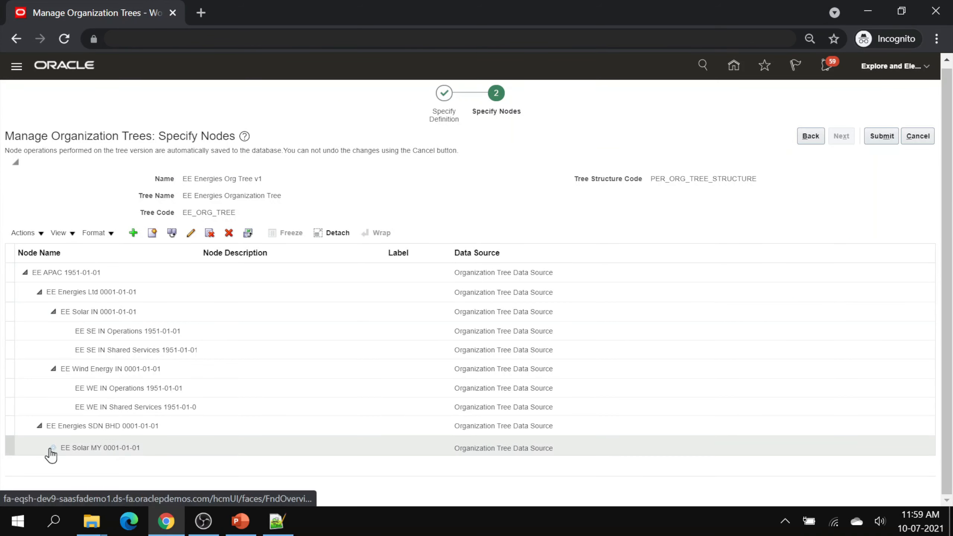
pyautogui.scroll(-1, 308, 444)
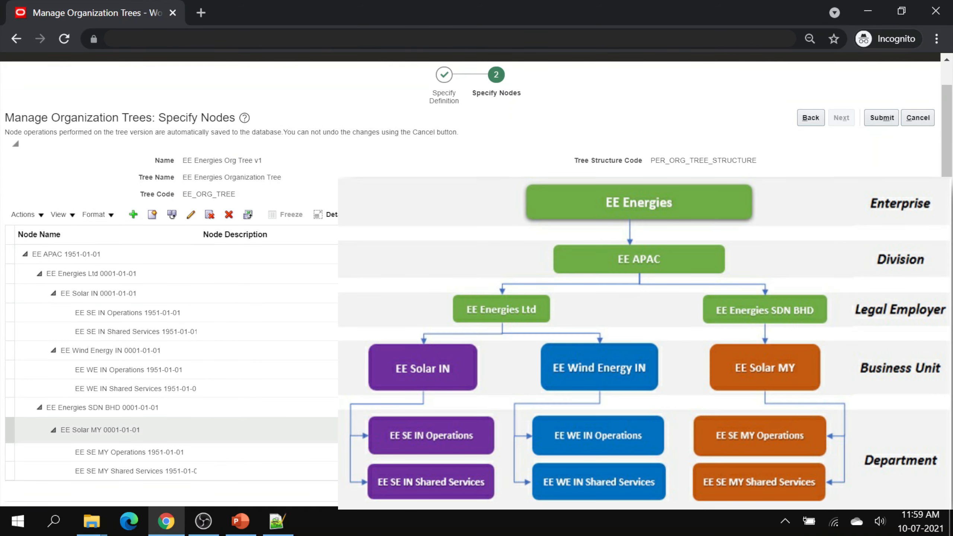
pyautogui.scroll(1, 169, 430)
pyautogui.scroll(-1, 169, 429)
pyautogui.scroll(1, 169, 429)
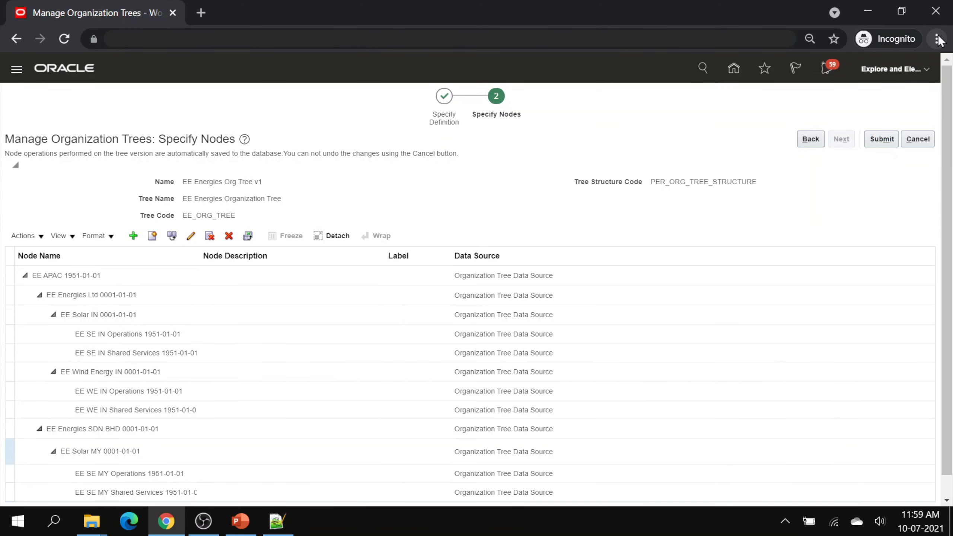
pyautogui.click(938, 39)
pyautogui.click(900, 168)
pyautogui.click(784, 184)
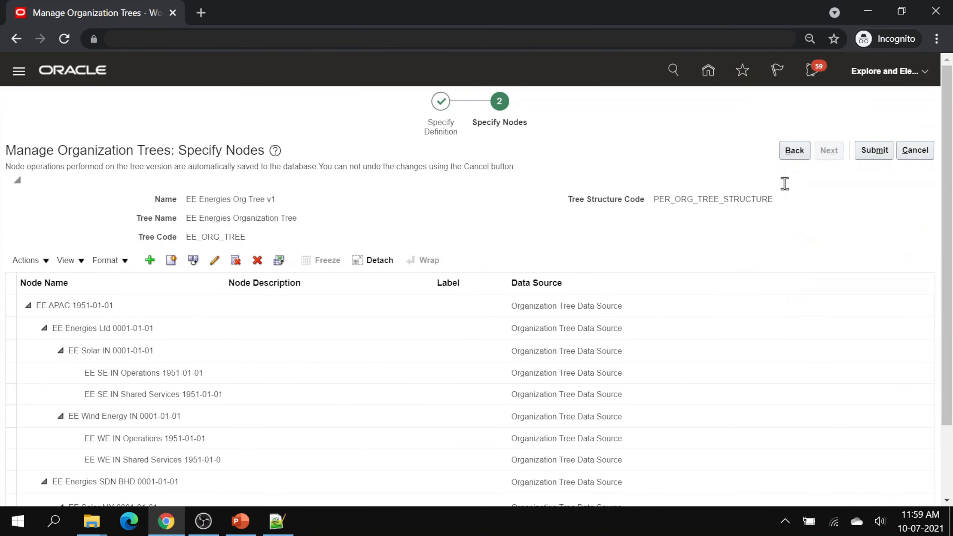
# - Submit EE Energies Org Tree v1 and confirm it is listed as a Draft version
pyautogui.click(874, 150)
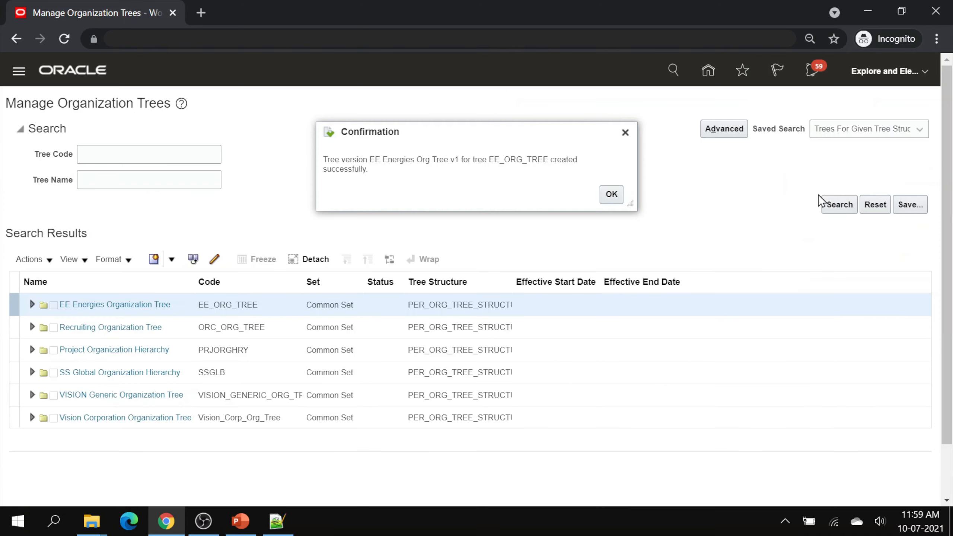
pyautogui.click(611, 194)
pyautogui.click(32, 304)
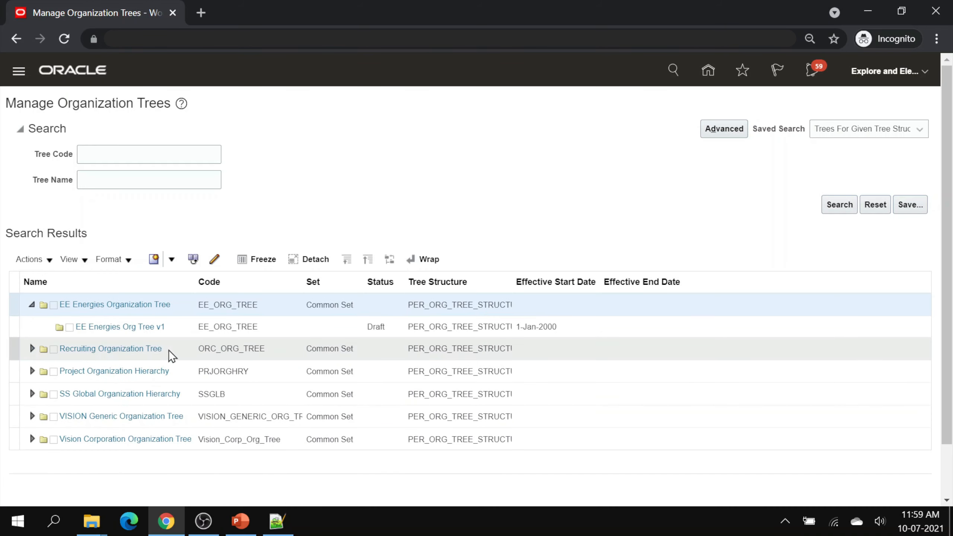
# - Set EE Energies Org Tree v1 to Active and pass the online audit with all 14 validators
pyautogui.click(181, 326)
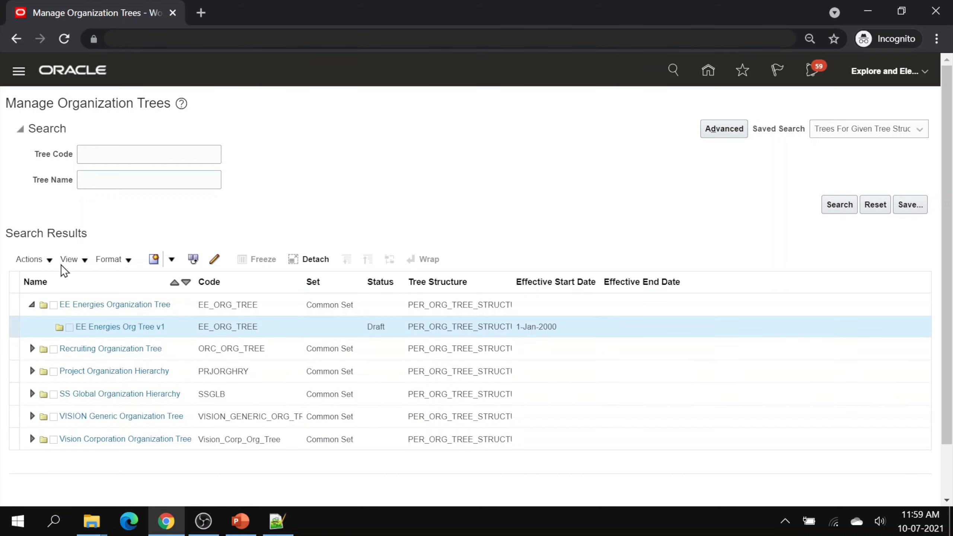
pyautogui.click(50, 259)
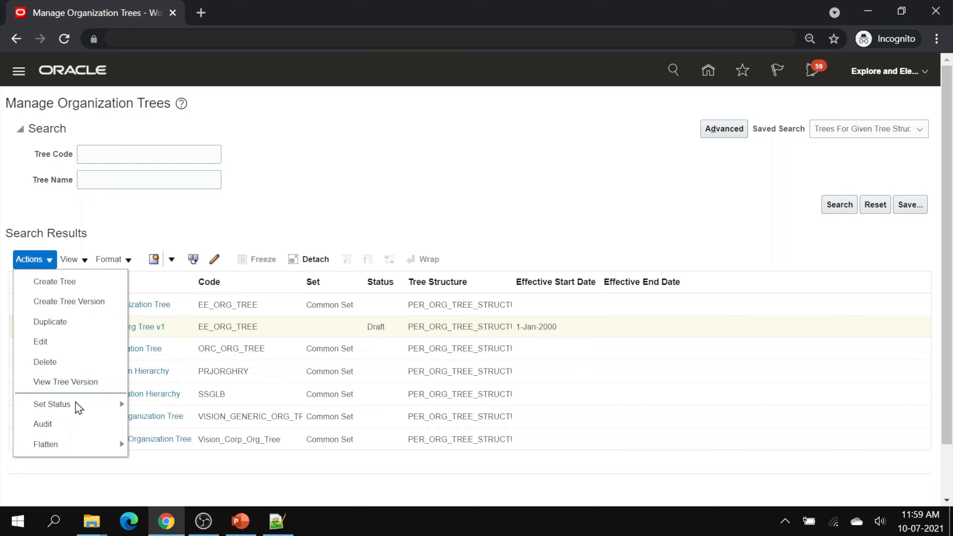
pyautogui.moveTo(76, 400)
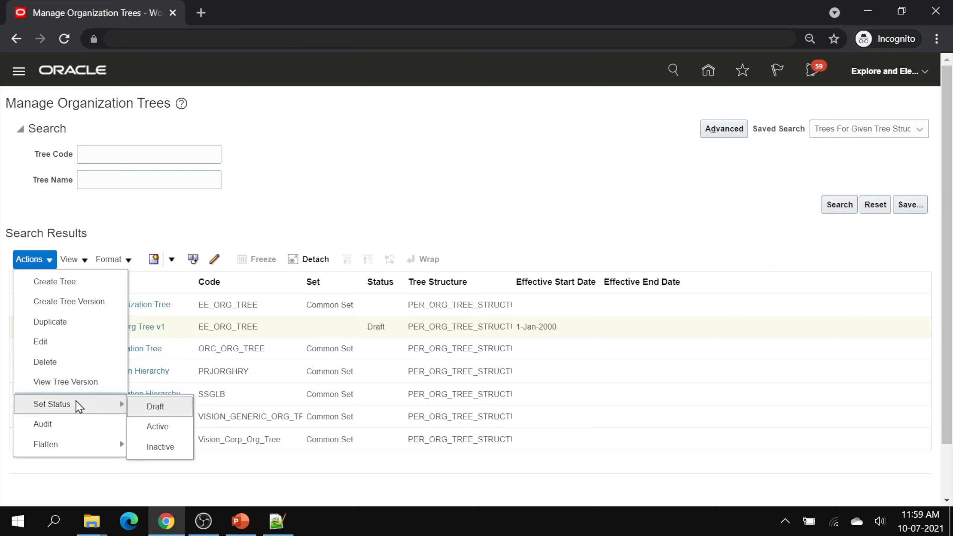
pyautogui.click(156, 427)
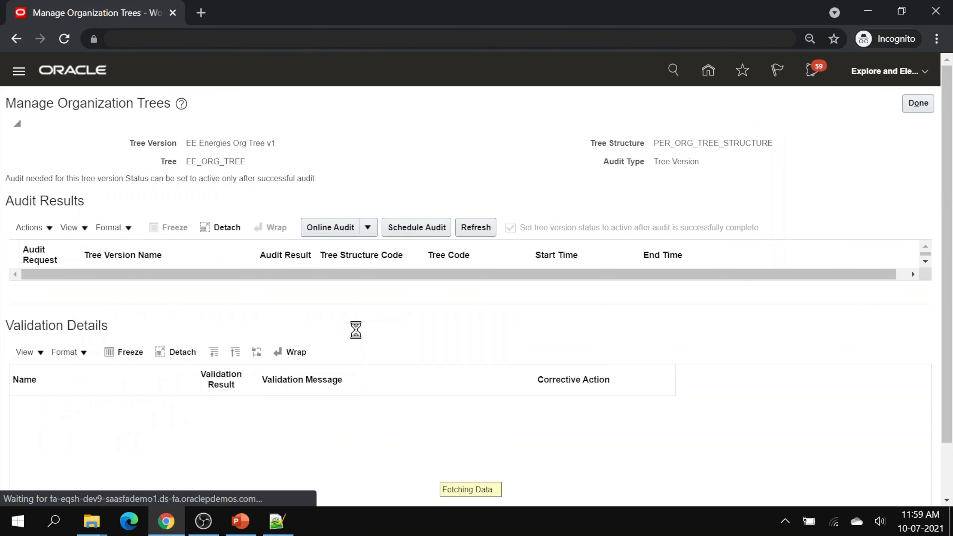
pyautogui.click(330, 232)
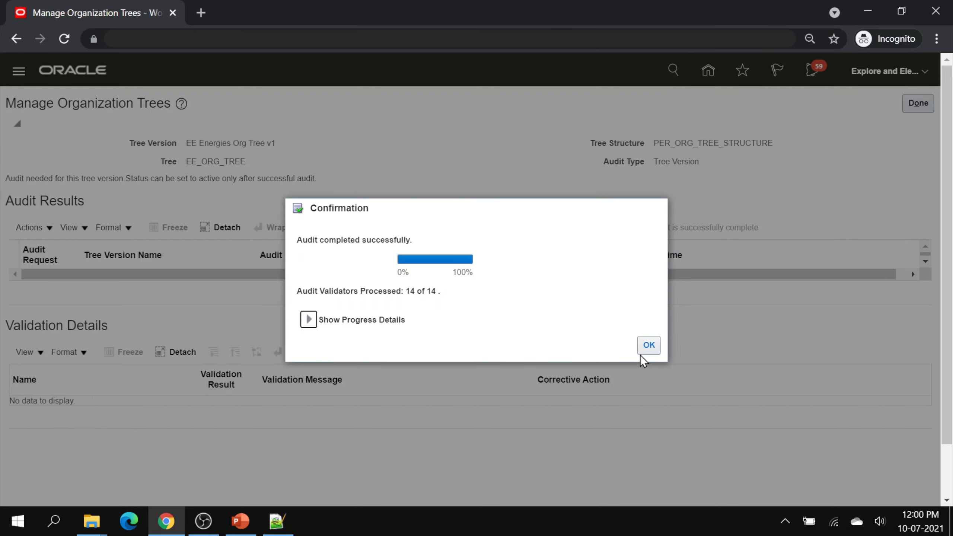
pyautogui.click(646, 349)
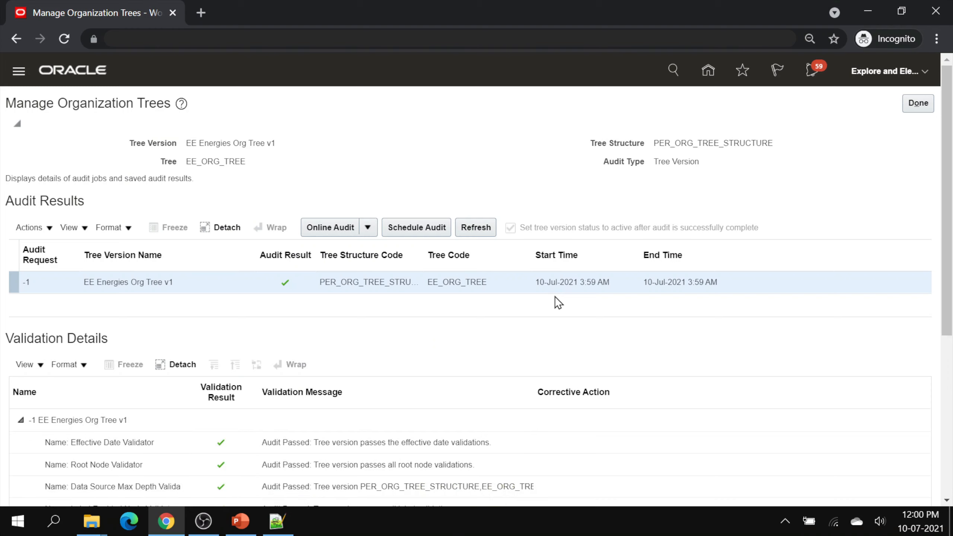
pyautogui.click(915, 104)
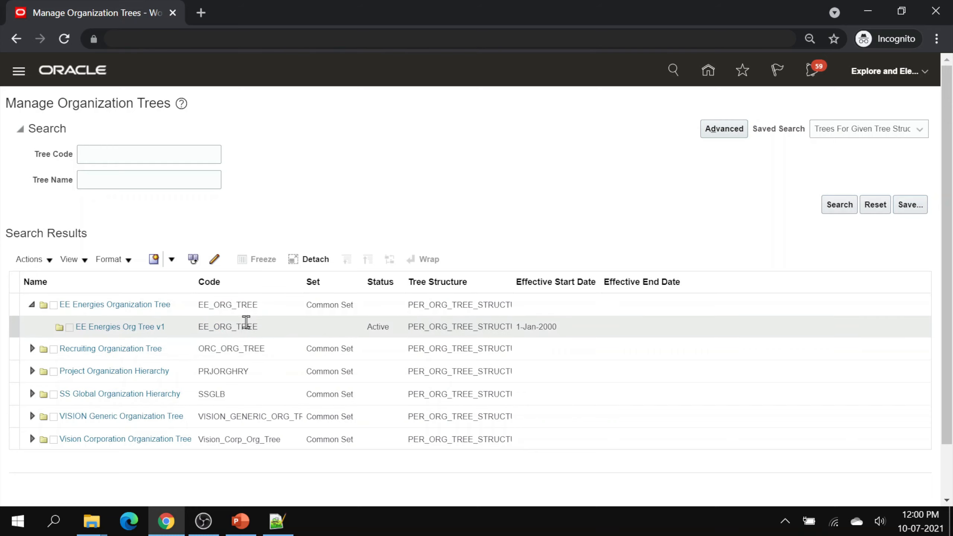
# - Run online Row Flattening on the EE Energies Org Tree v1 version
pyautogui.click(180, 325)
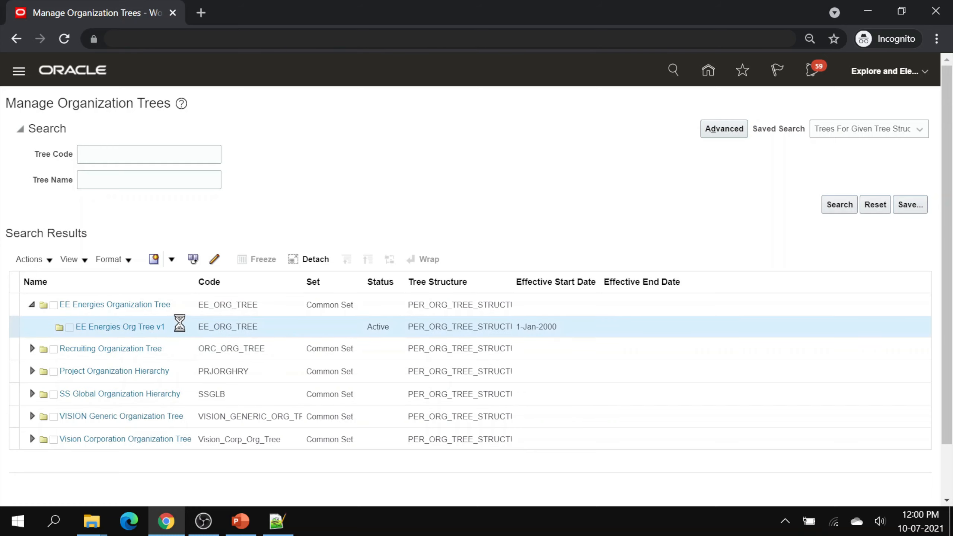
pyautogui.click(52, 261)
pyautogui.moveTo(58, 444)
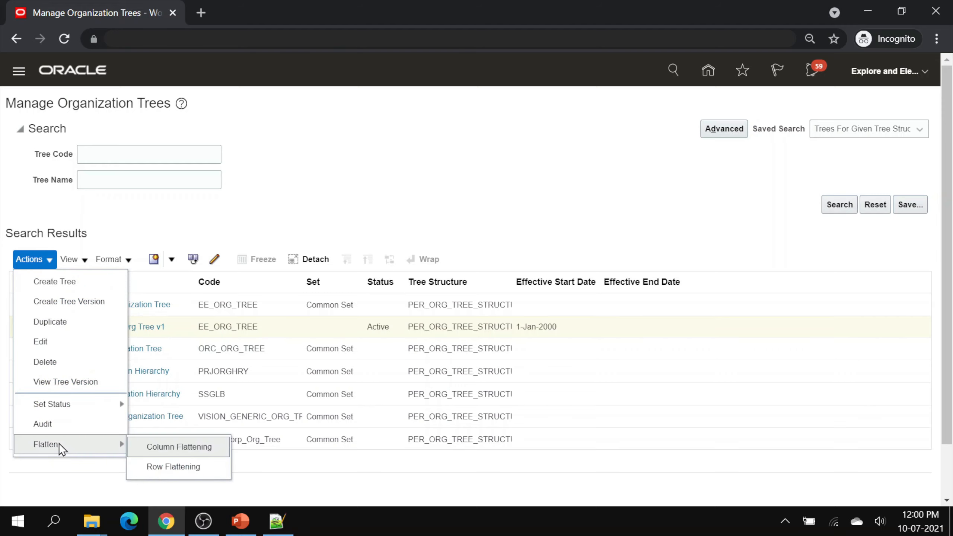
pyautogui.click(198, 466)
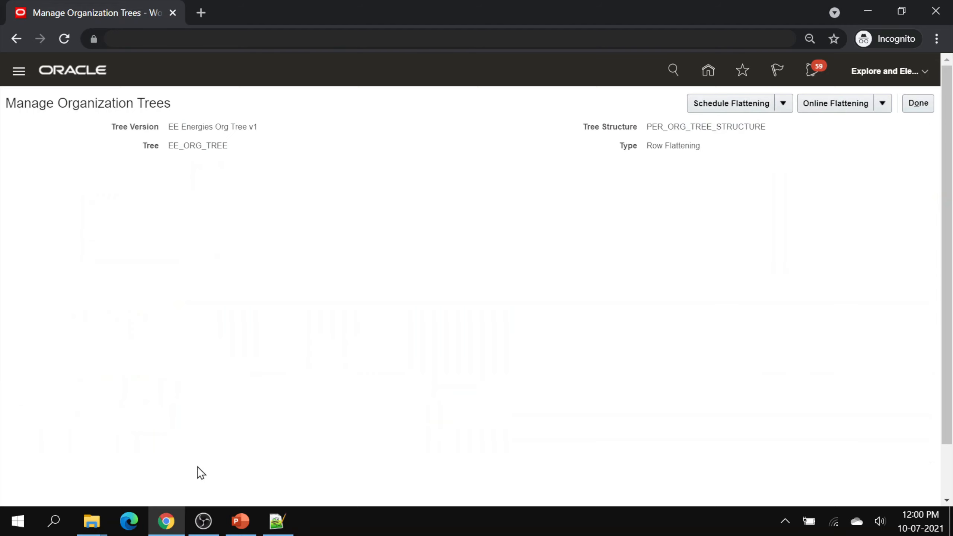
pyautogui.click(833, 109)
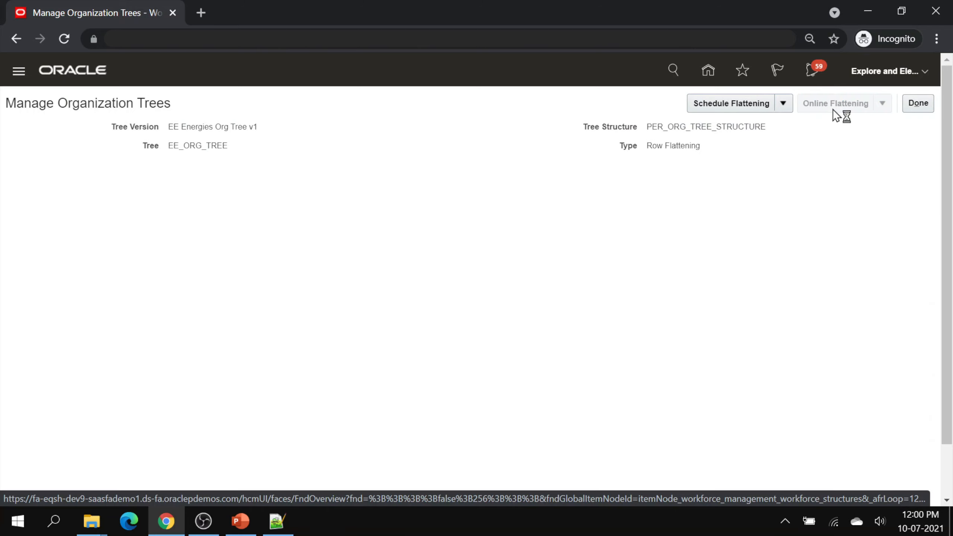